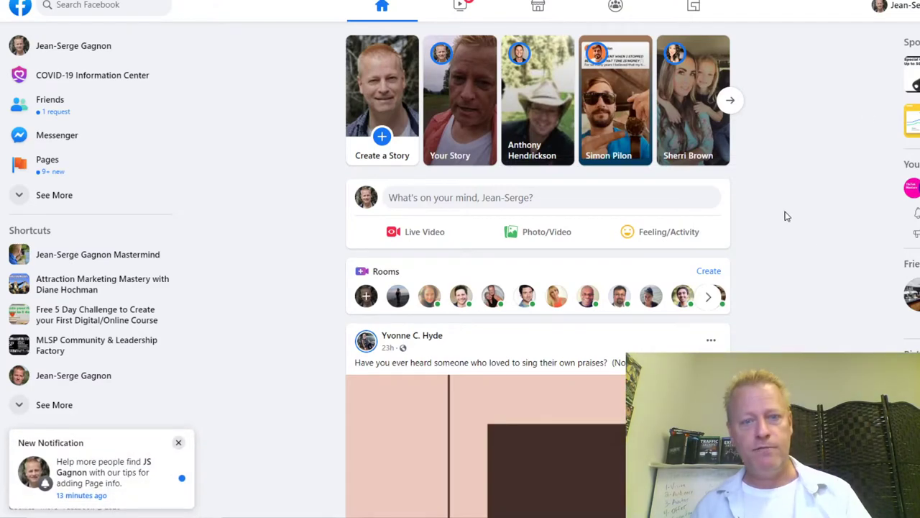
# - Dismiss the new notification pop-up on the news feed
pyautogui.scroll(-8, 785, 249)
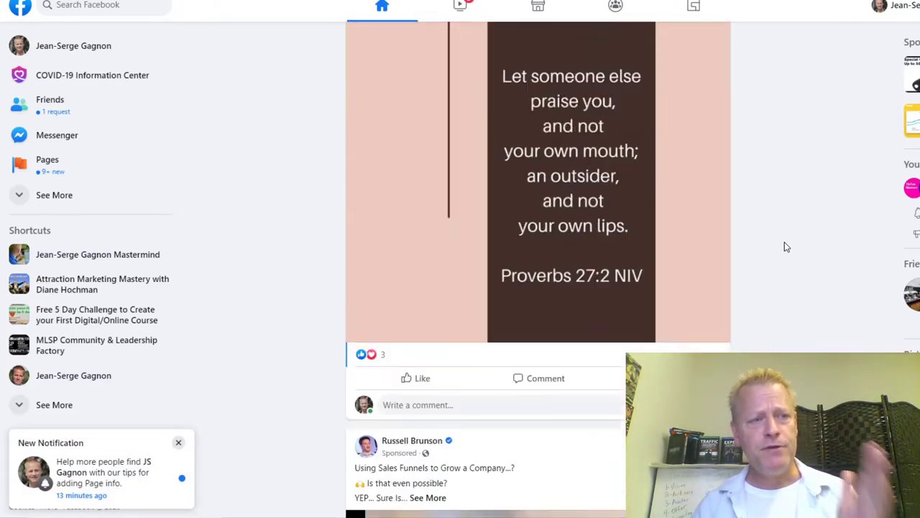
pyautogui.scroll(6, 785, 247)
pyautogui.scroll(3, 786, 246)
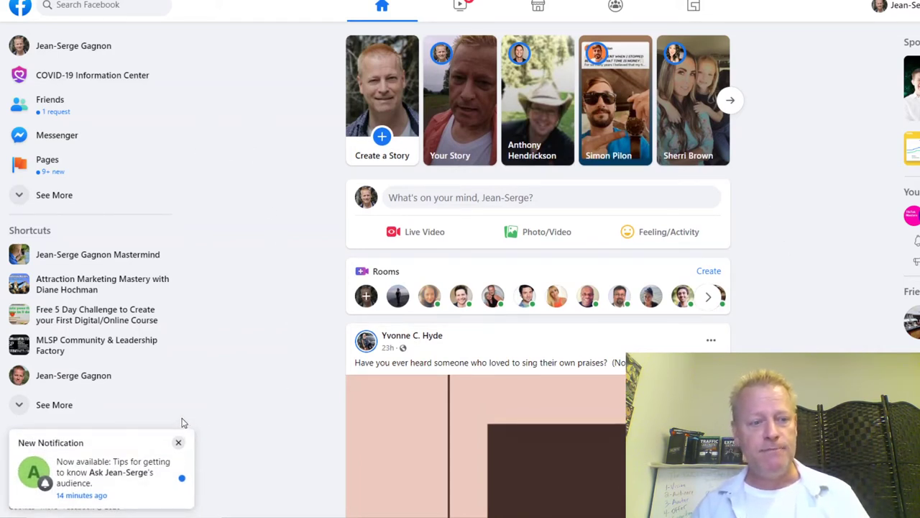
pyautogui.click(179, 443)
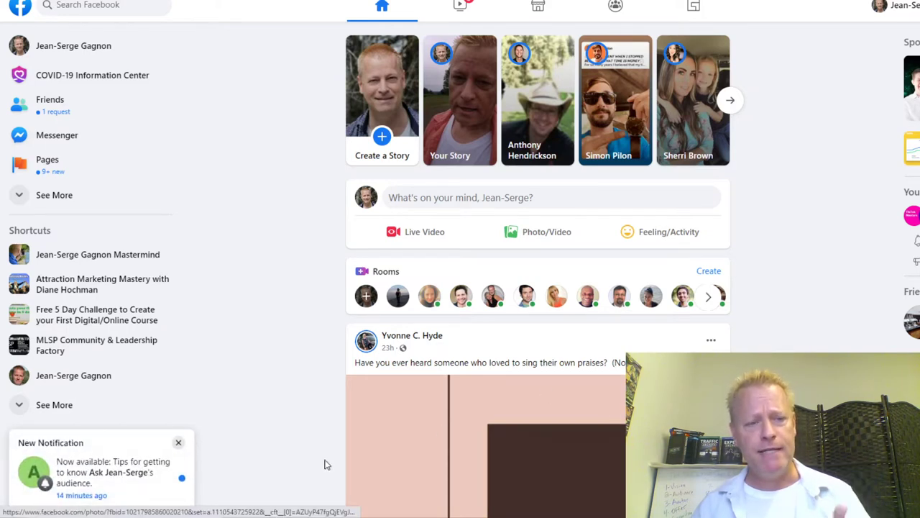
pyautogui.click(178, 447)
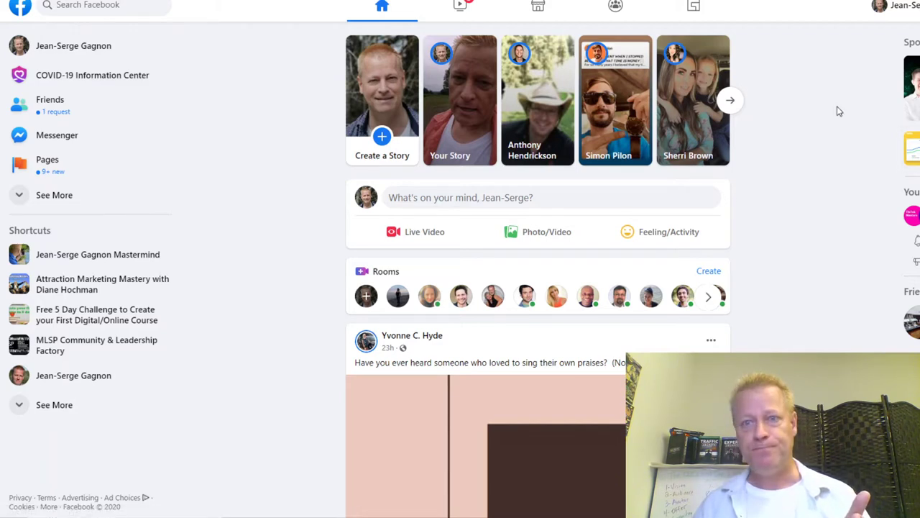
# - Narrow the browser window until the account controls and the sponsored column fit fully on screen
pyautogui.click(878, 11)
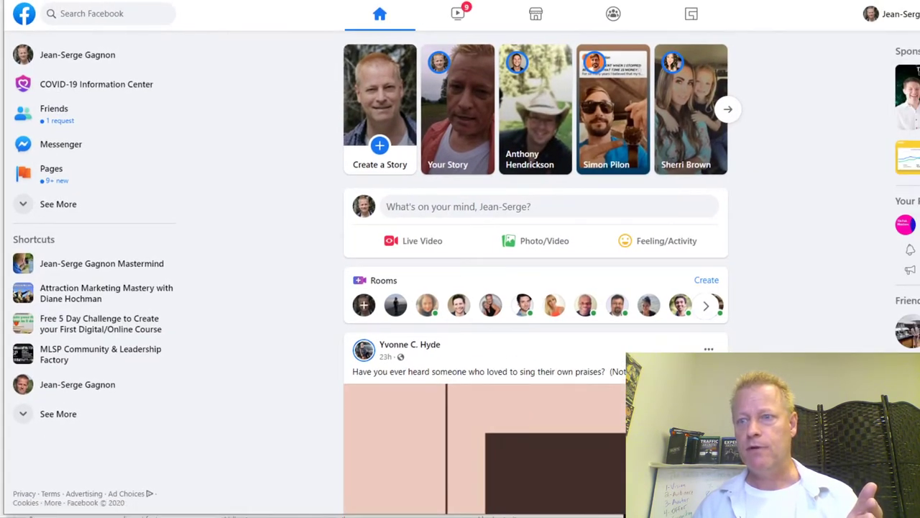
pyautogui.moveTo(919, 174)
pyautogui.mouseDown()
pyautogui.moveTo(905, 174)
pyautogui.moveTo(919, 174)
pyautogui.mouseUp()
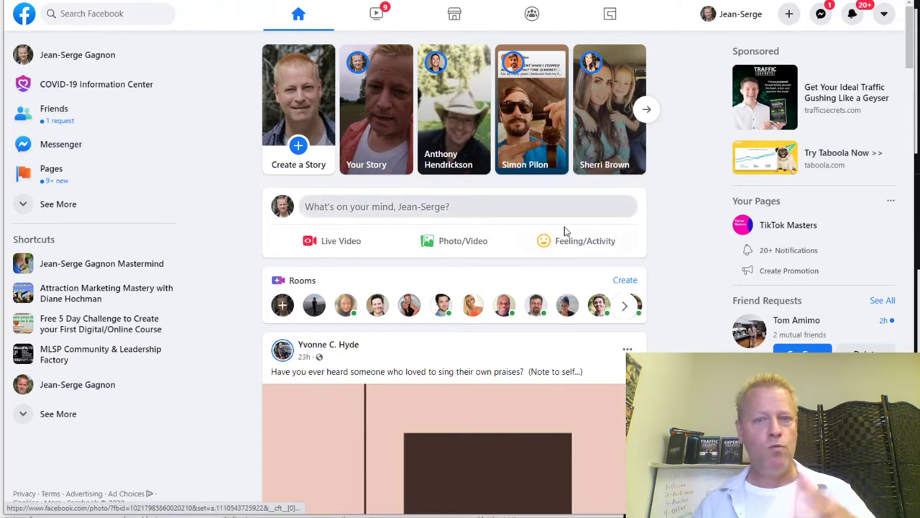
pyautogui.scroll(-4, 675, 183)
pyautogui.scroll(-5, 676, 184)
pyautogui.scroll(9, 676, 183)
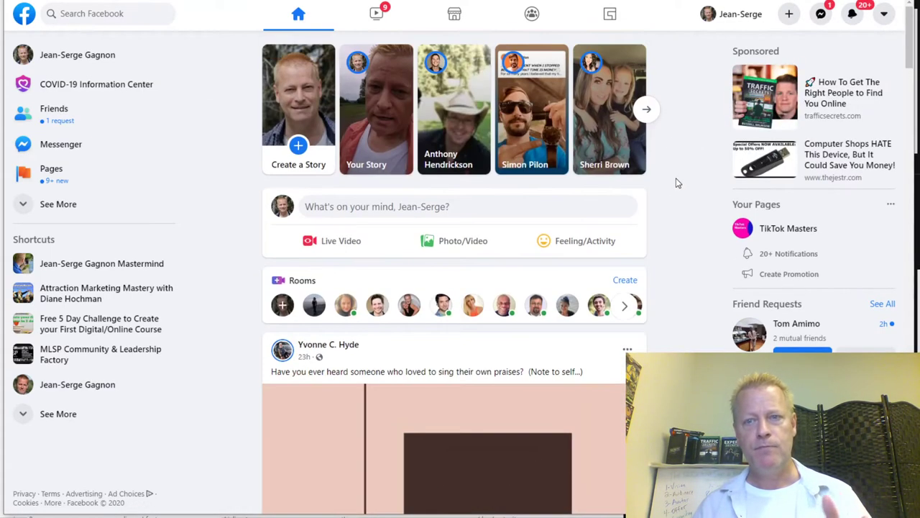
# - Switch to Classic Facebook to view its creation and account options, and return to the new Facebook
pyautogui.click(885, 14)
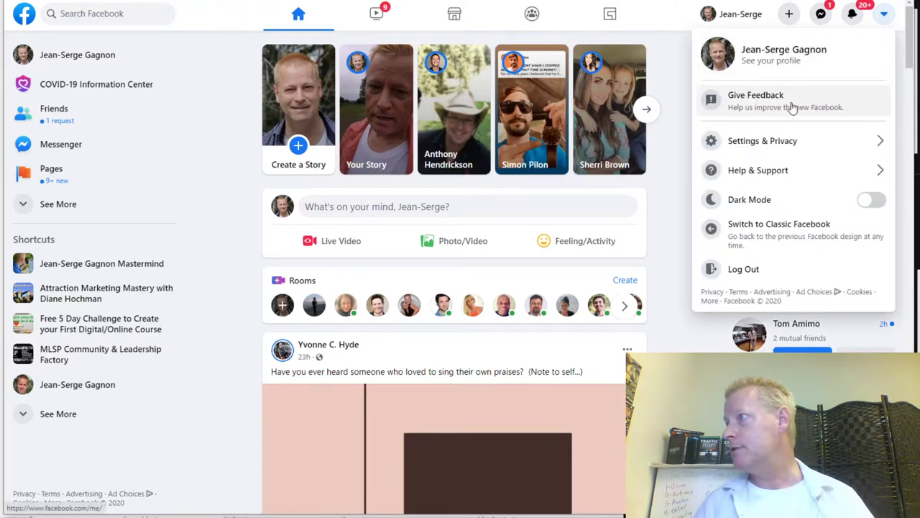
pyautogui.click(774, 243)
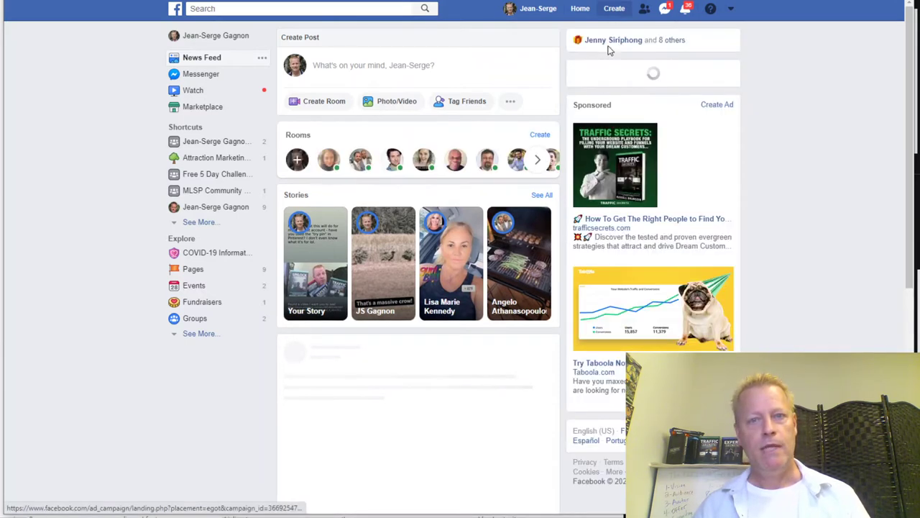
pyautogui.click(615, 10)
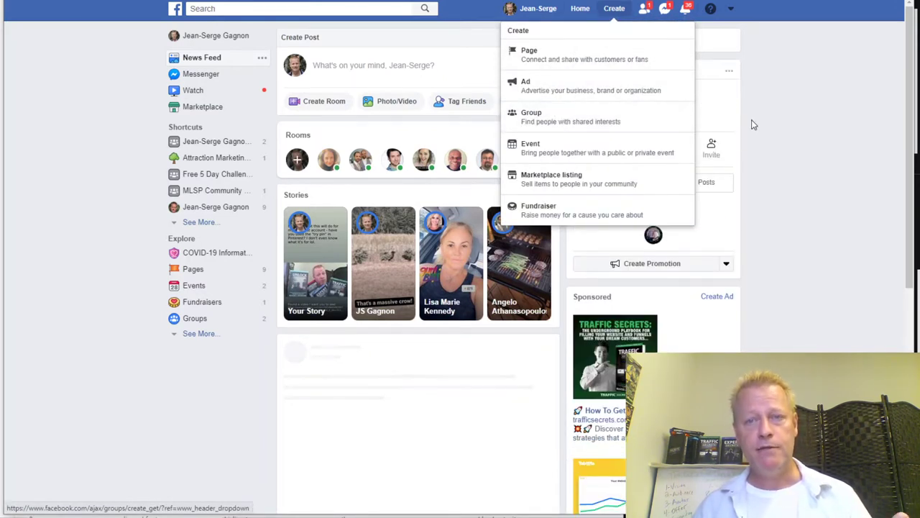
pyautogui.click(824, 124)
pyautogui.click(730, 12)
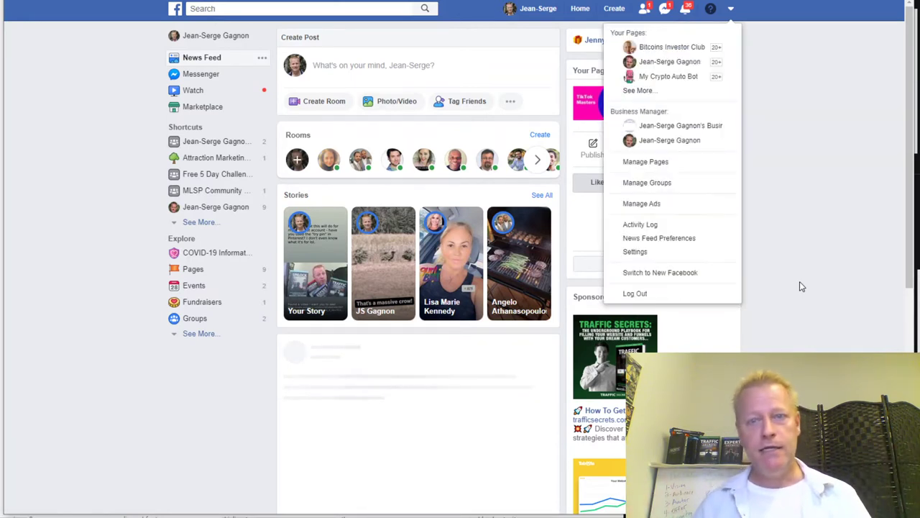
pyautogui.click(669, 274)
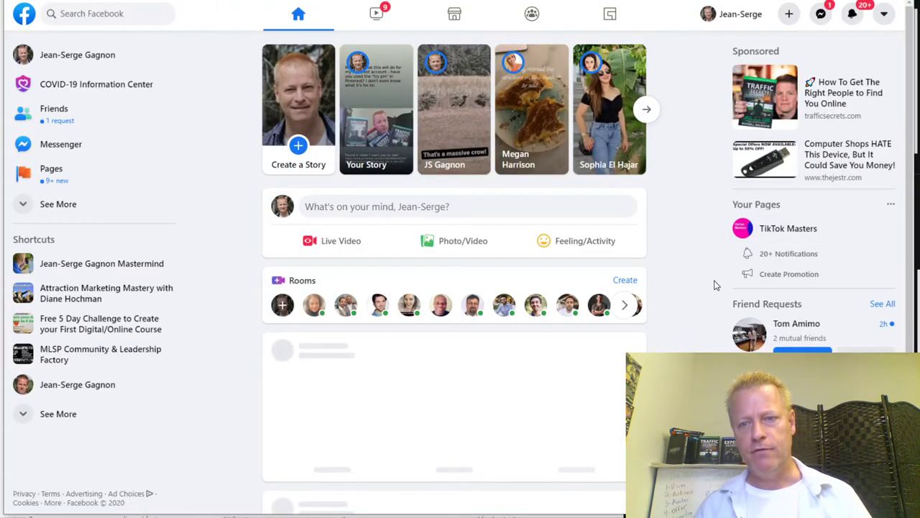
# - Start a new group named "Generate Leads with Free Resources" with its privacy set to Private
pyautogui.click(789, 16)
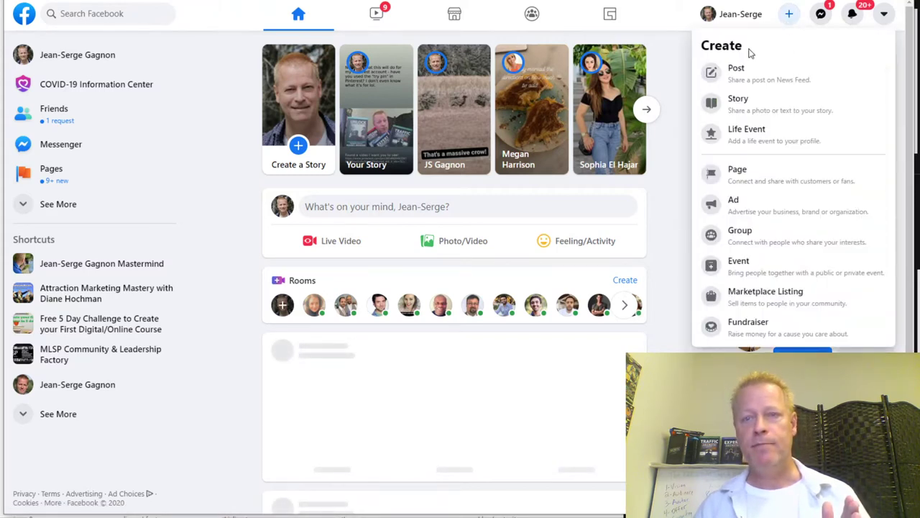
pyautogui.click(783, 237)
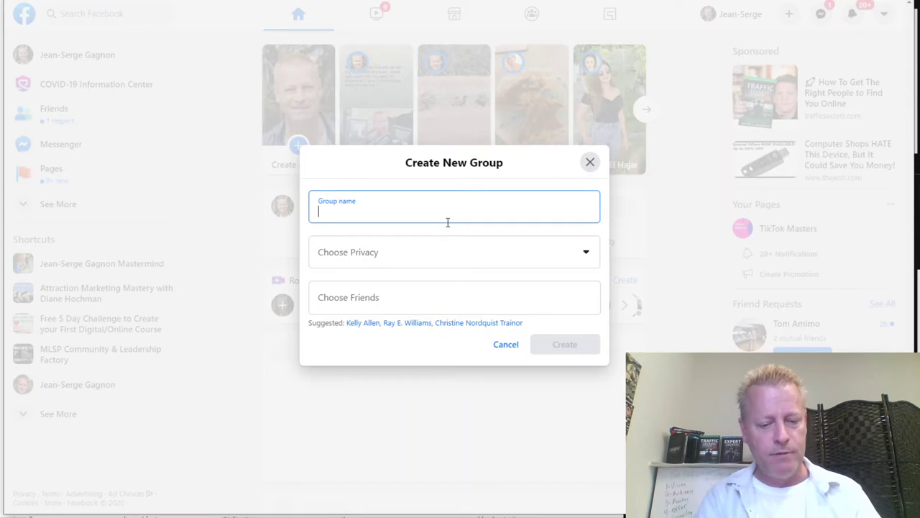
pyautogui.write('Generate Leads')
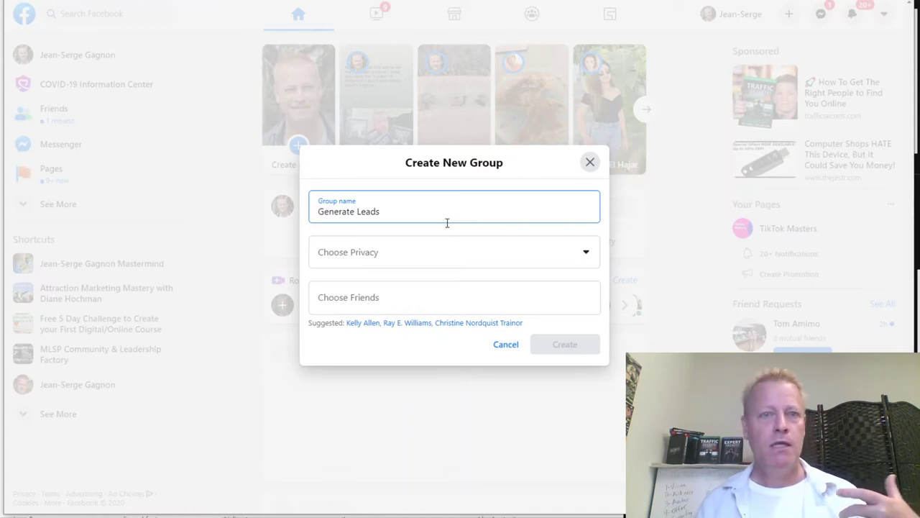
pyautogui.write('with Fre')
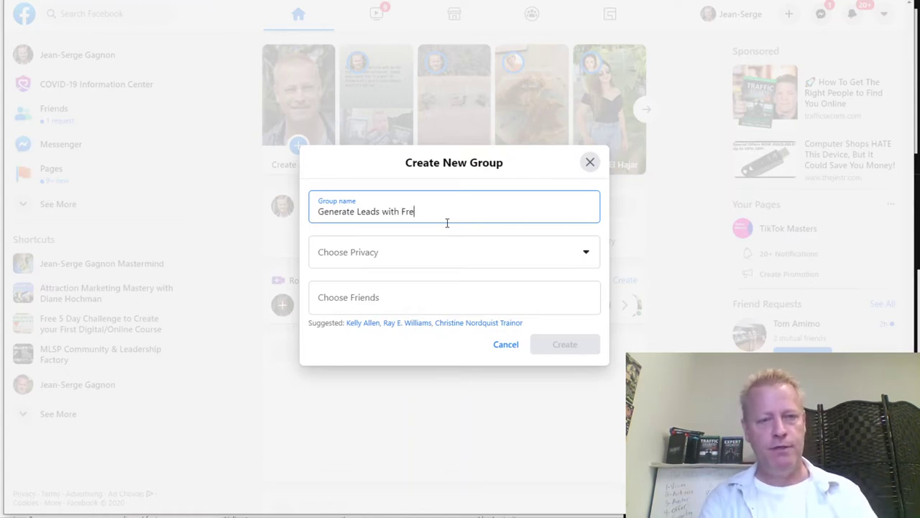
pyautogui.write('e Resources')
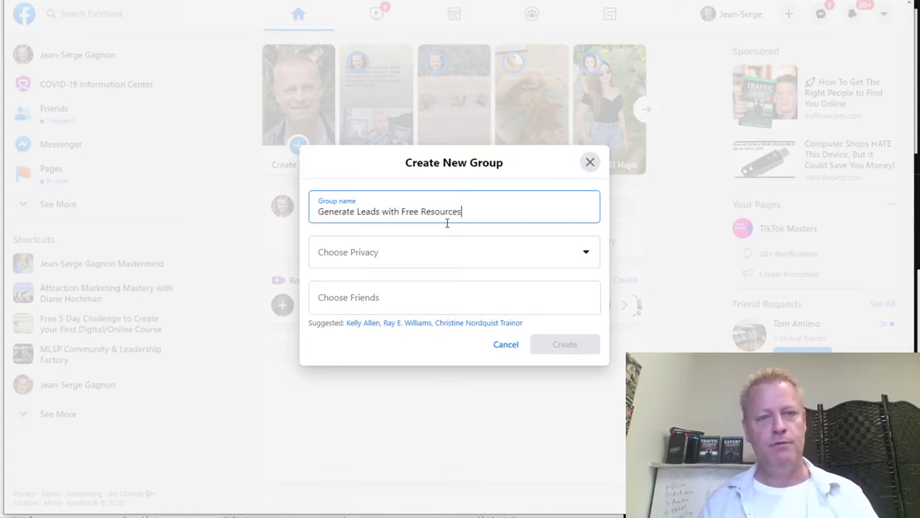
pyautogui.click(400, 259)
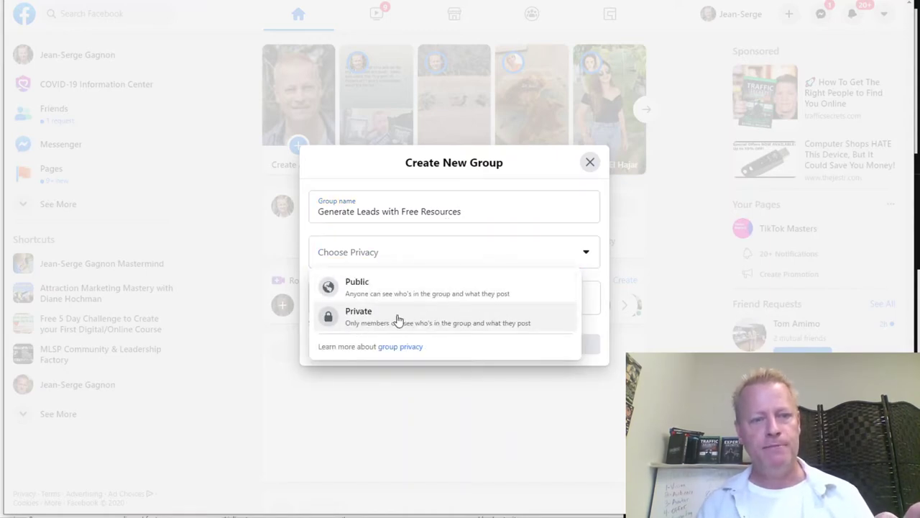
pyautogui.click(396, 324)
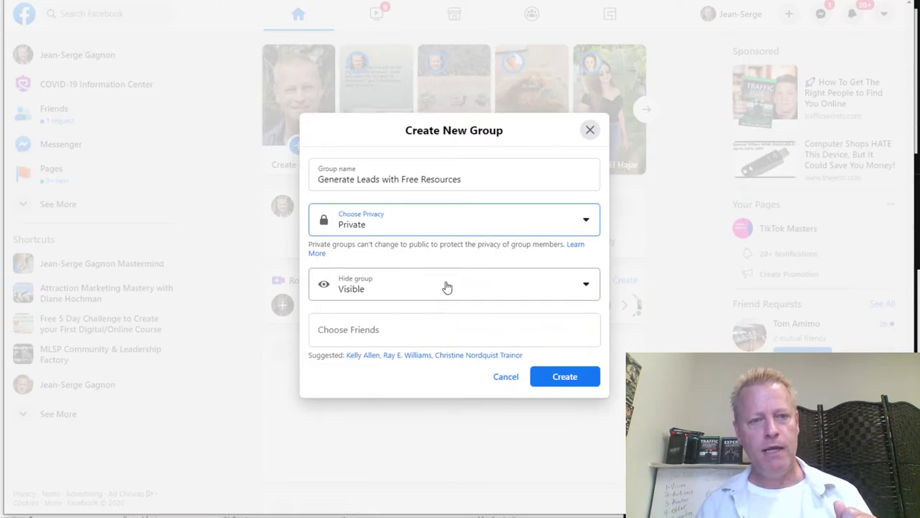
# - Try the Hidden option for the new group and set its visibility back to Visible
pyautogui.click(415, 295)
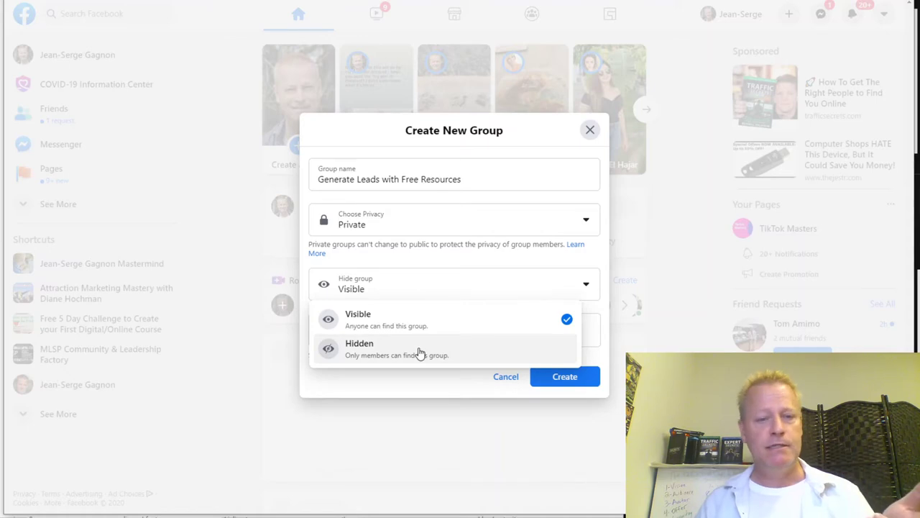
pyautogui.click(420, 352)
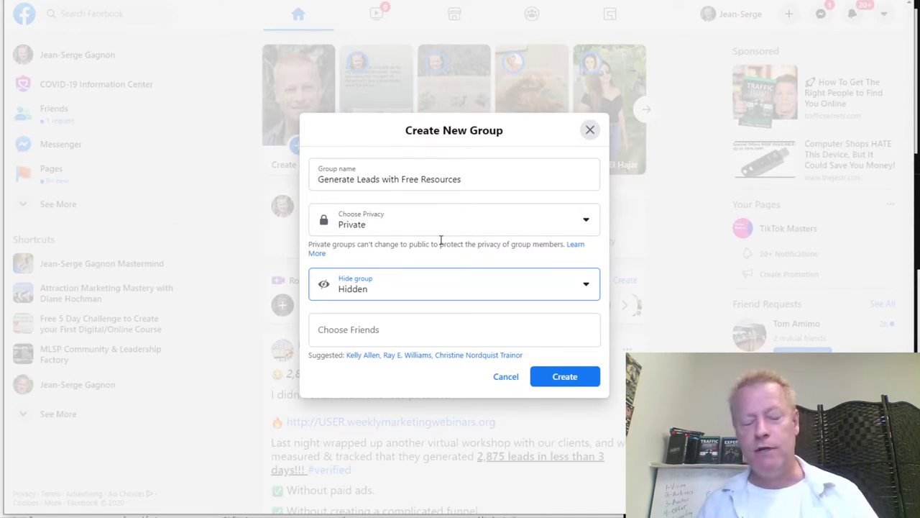
pyautogui.click(406, 298)
pyautogui.click(410, 316)
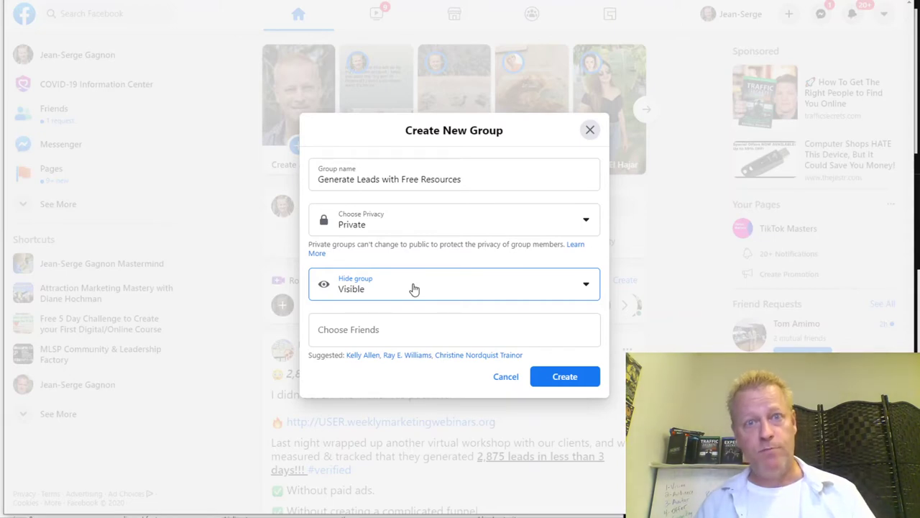
# - Browse the suggested friends and create the group without inviting anyone
pyautogui.moveTo(481, 184); pyautogui.dragTo(312, 197)
pyautogui.click(422, 180)
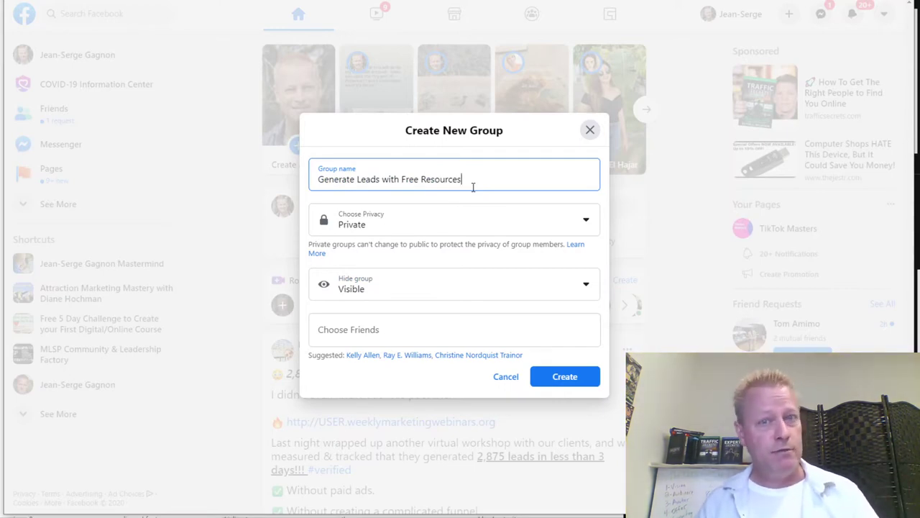
pyautogui.click(397, 331)
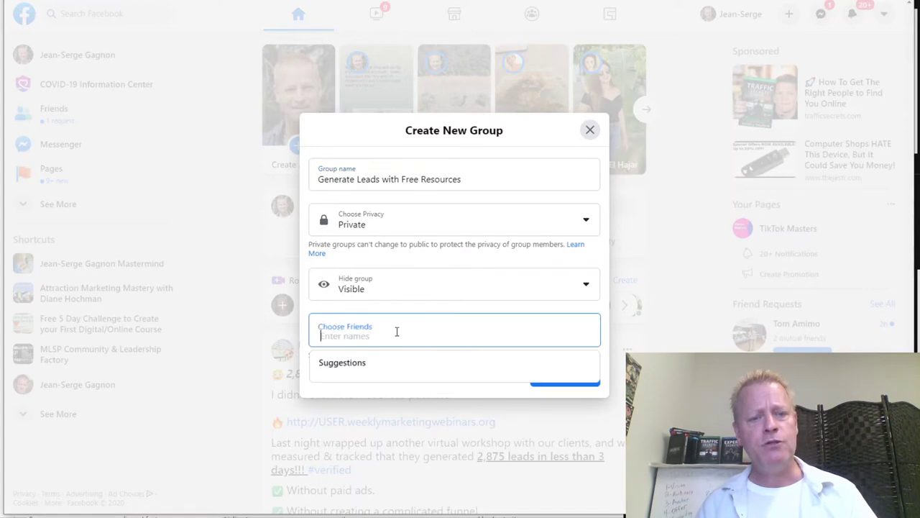
pyautogui.scroll(-3, 424, 394)
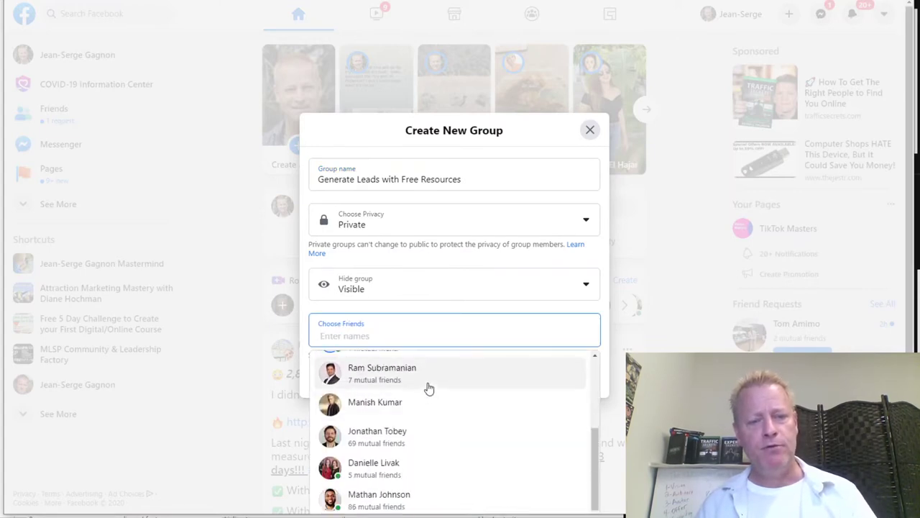
pyautogui.scroll(3, 428, 388)
pyautogui.click(395, 333)
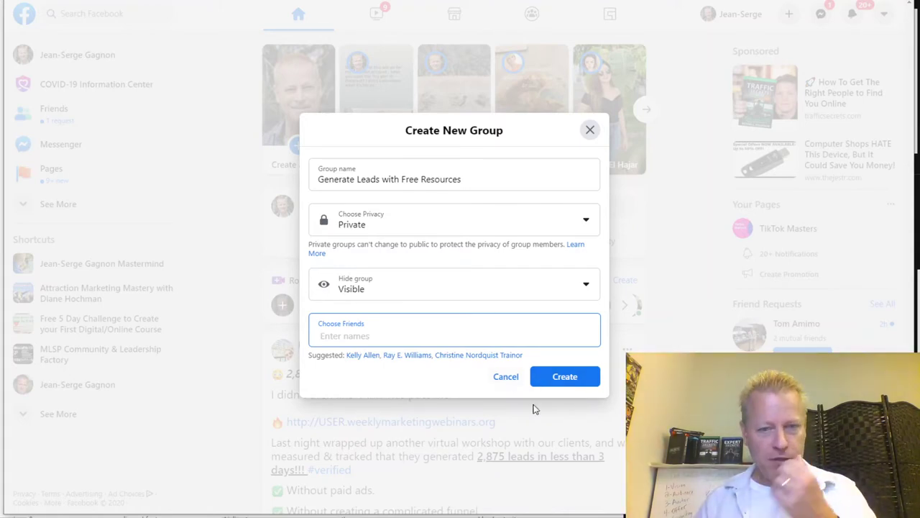
pyautogui.click(553, 376)
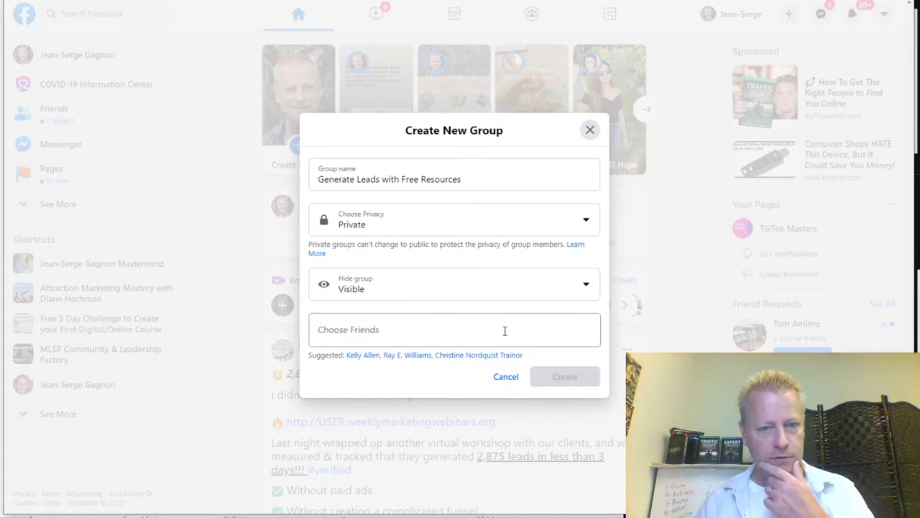
pyautogui.press('Escape')
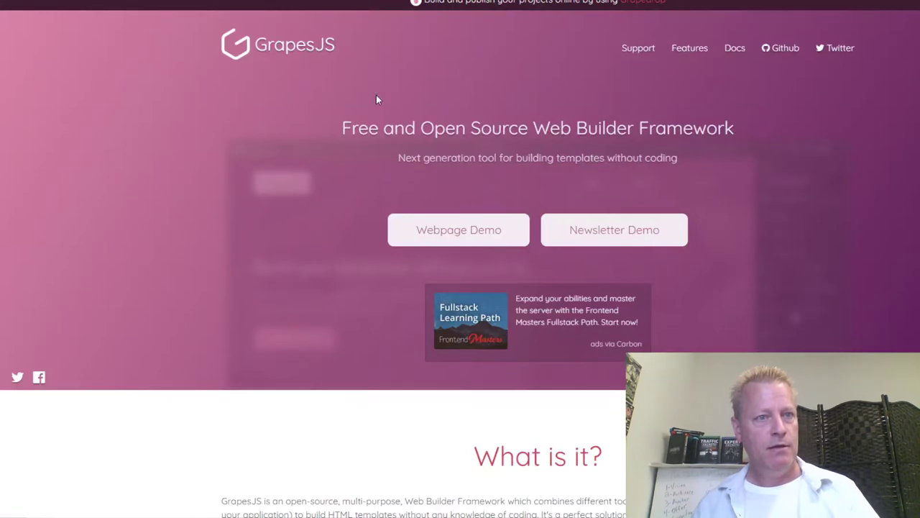
# - Switch to YouTube Studio and look through the channel's uploaded videos
pyautogui.hotkey('alt', 'Tab')
pyautogui.hotkey('alt', 'Tab')
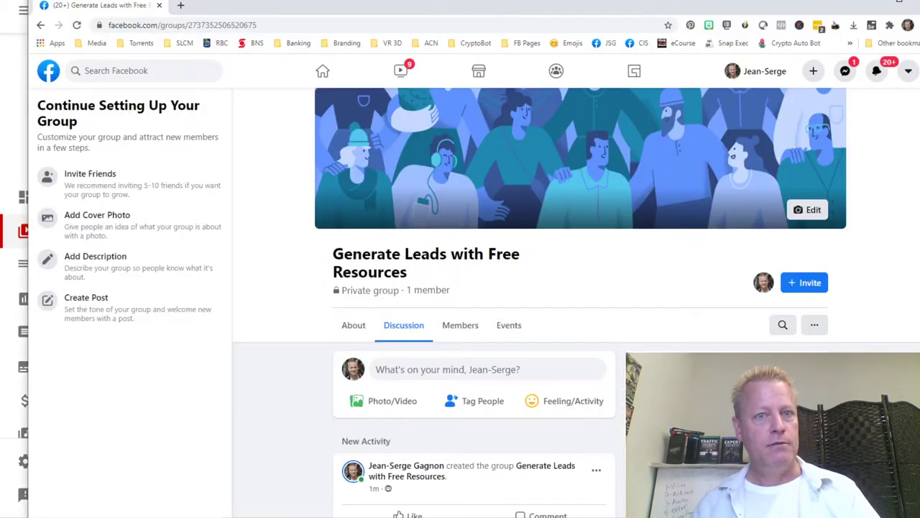
pyautogui.hotkey('alt', 'Tab')
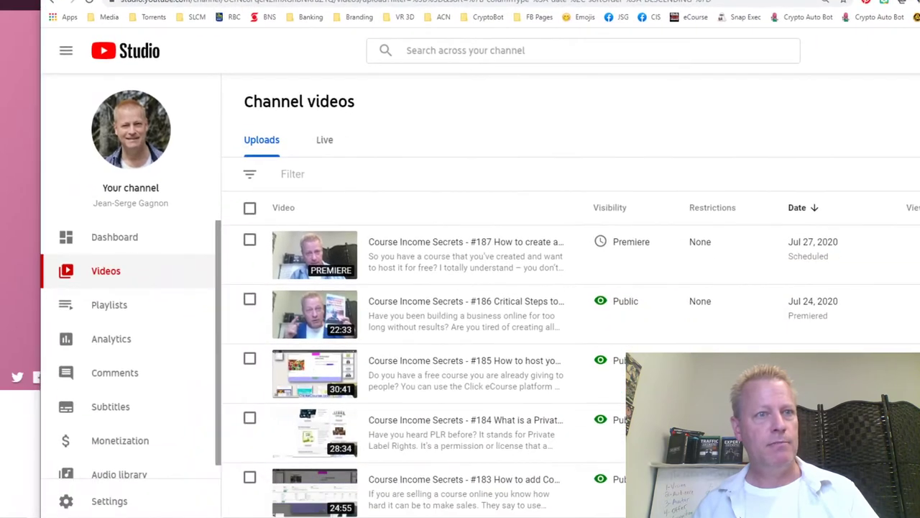
pyautogui.hotkey('alt', 'Tab')
pyautogui.hotkey('alt', 'Tab')
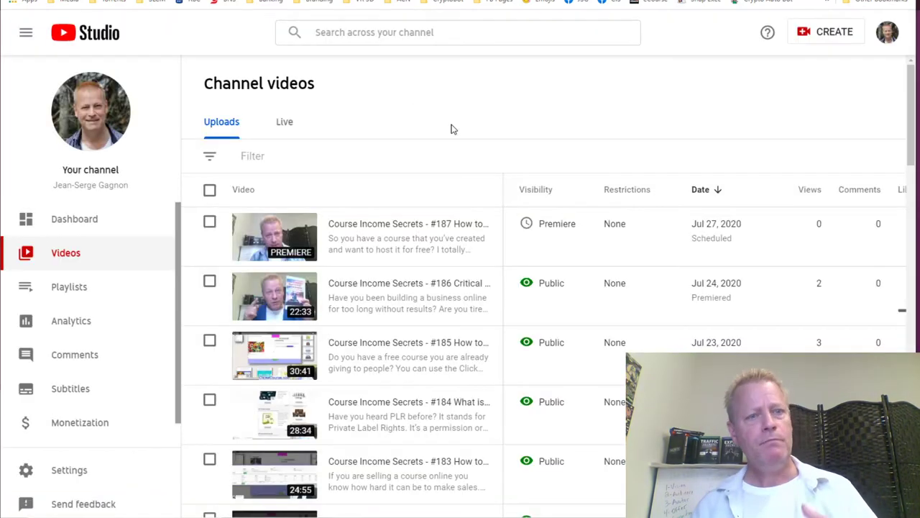
pyautogui.scroll(-2, 544, 327)
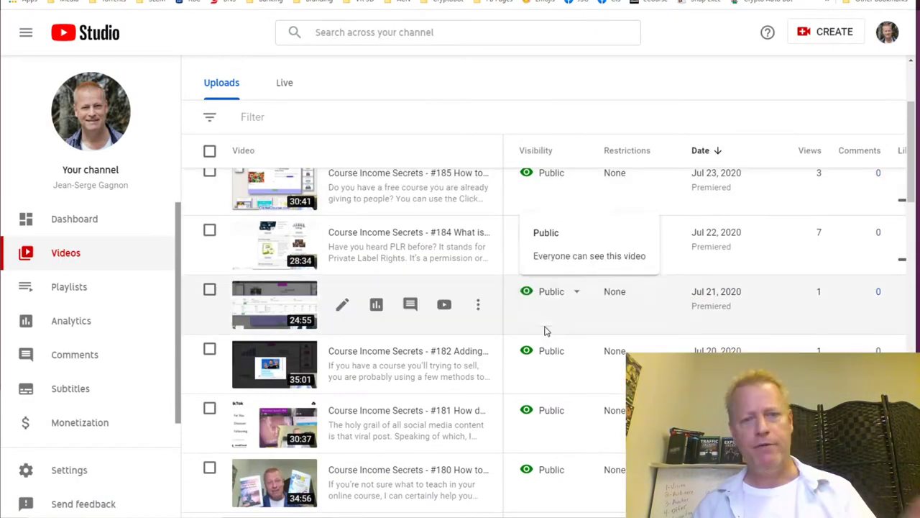
pyautogui.scroll(3, 545, 331)
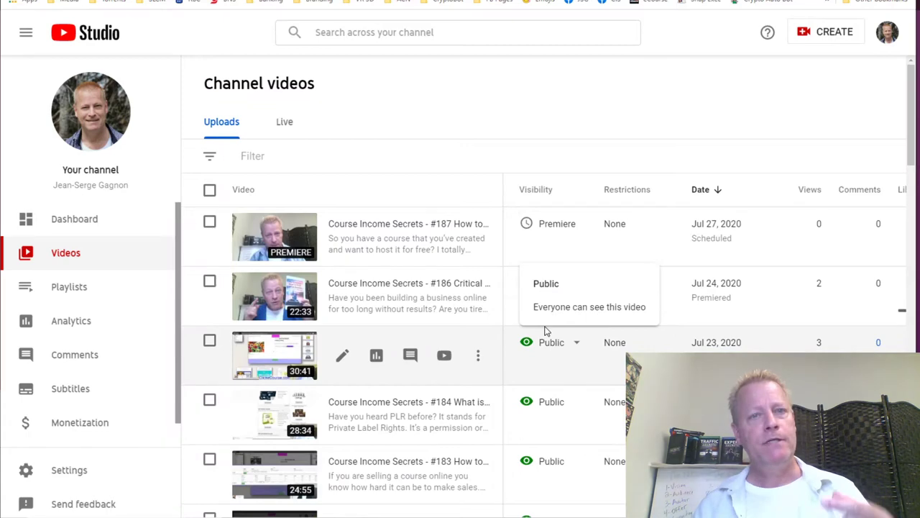
pyautogui.scroll(-3, 544, 330)
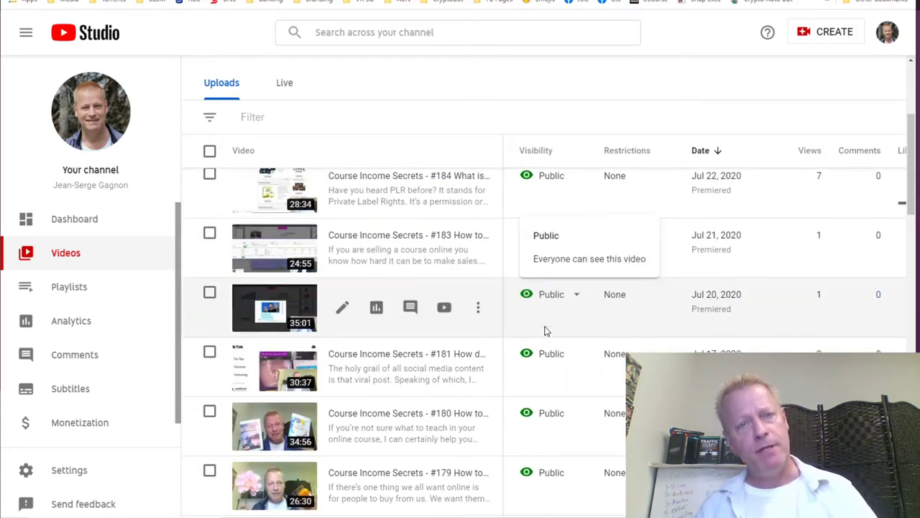
pyautogui.scroll(-4, 498, 333)
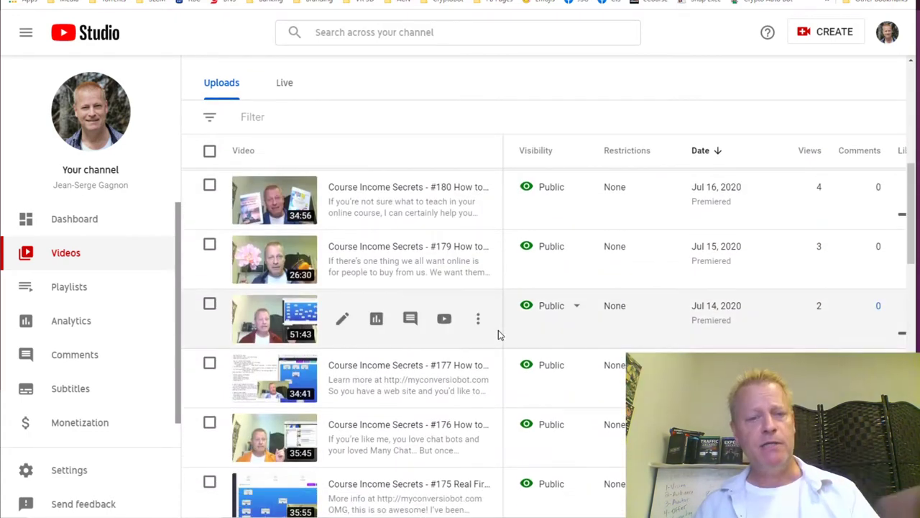
# - Open the channel's playlists and create a public playlist titled "TikTok Tips"
pyautogui.scroll(-4, 498, 333)
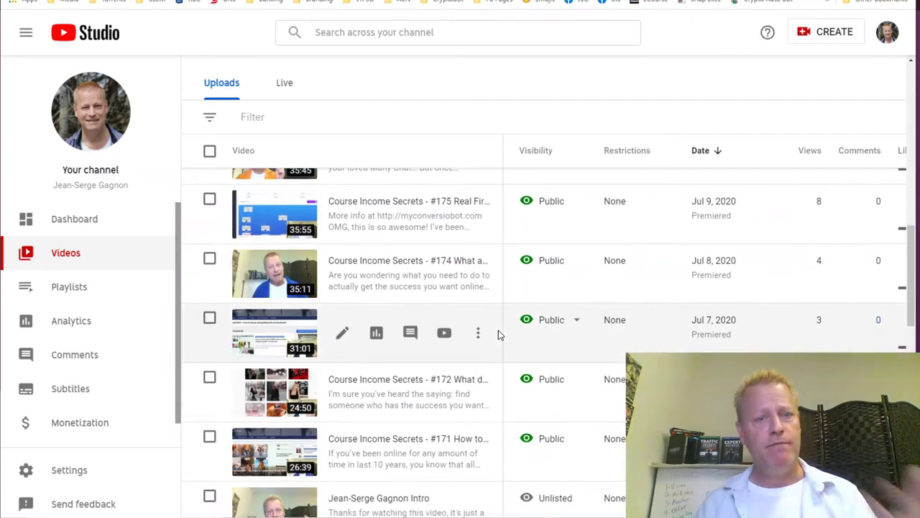
pyautogui.scroll(2, 498, 333)
pyautogui.scroll(10, 498, 330)
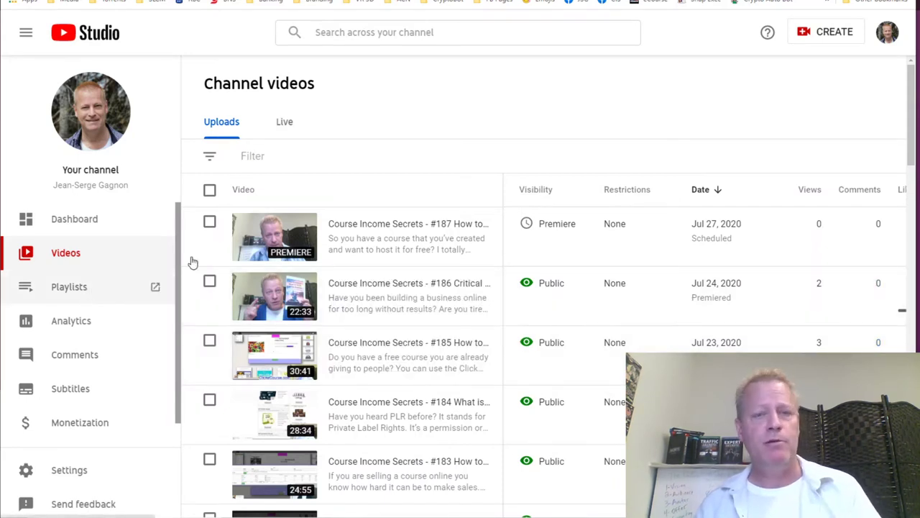
pyautogui.click(76, 287)
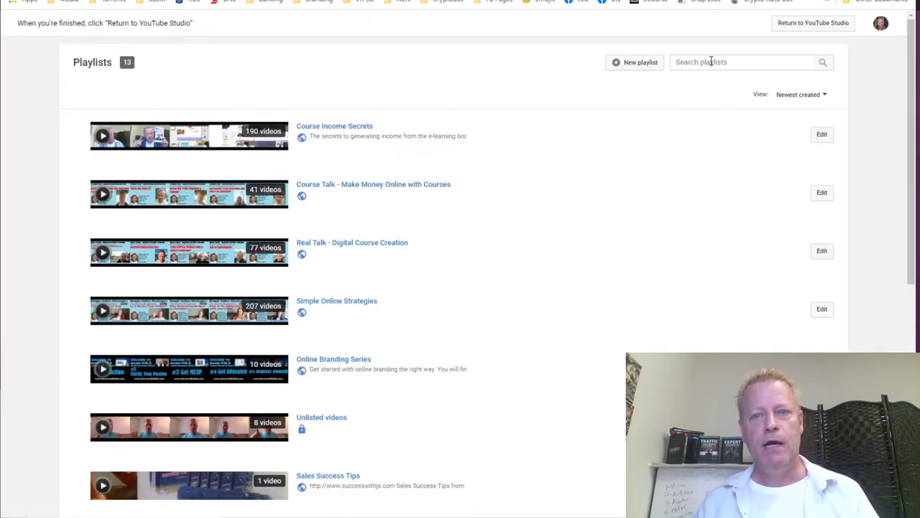
pyautogui.click(648, 63)
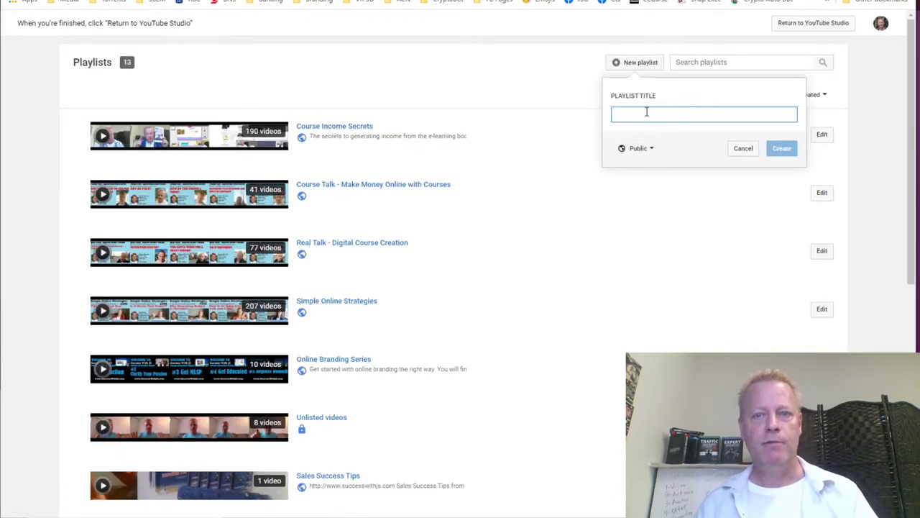
pyautogui.write('TikTok Tips')
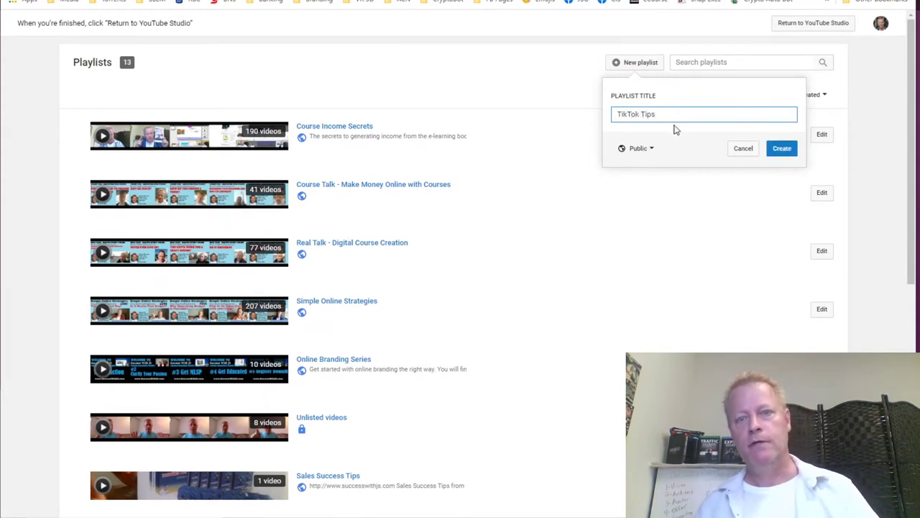
pyautogui.click(786, 153)
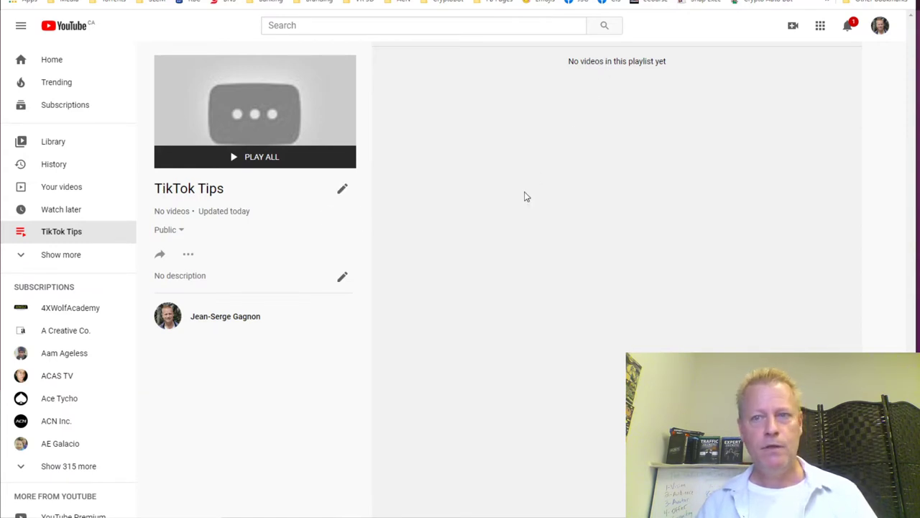
# - Look through the channel's own uploads available for the TikTok Tips playlist without adding any
pyautogui.click(793, 28)
pyautogui.click(661, 138)
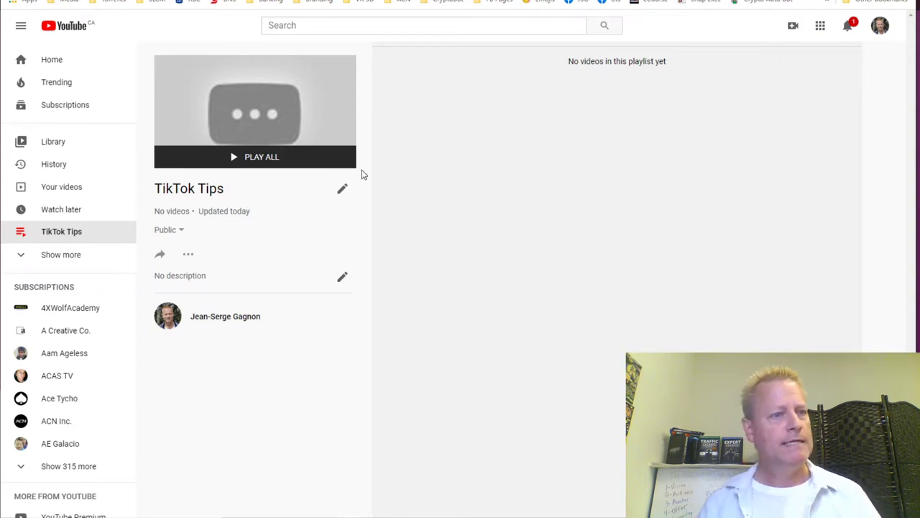
pyautogui.click(188, 256)
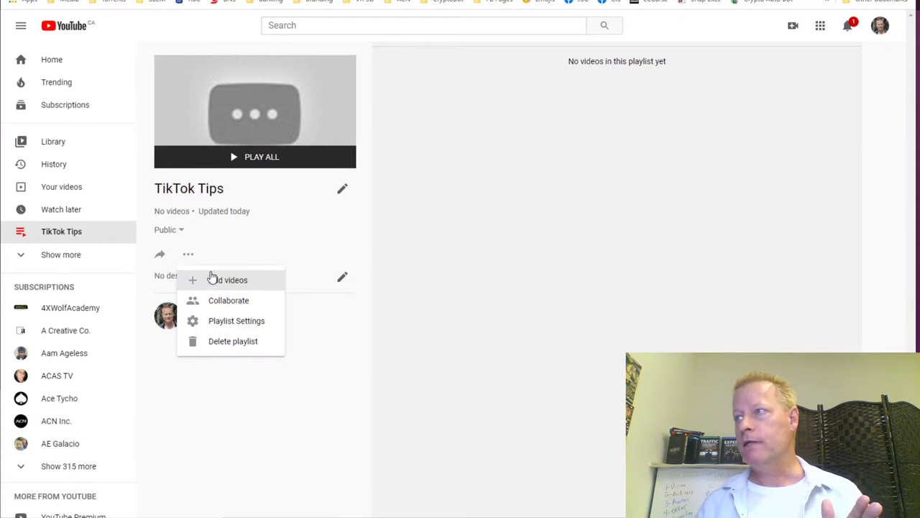
pyautogui.click(230, 284)
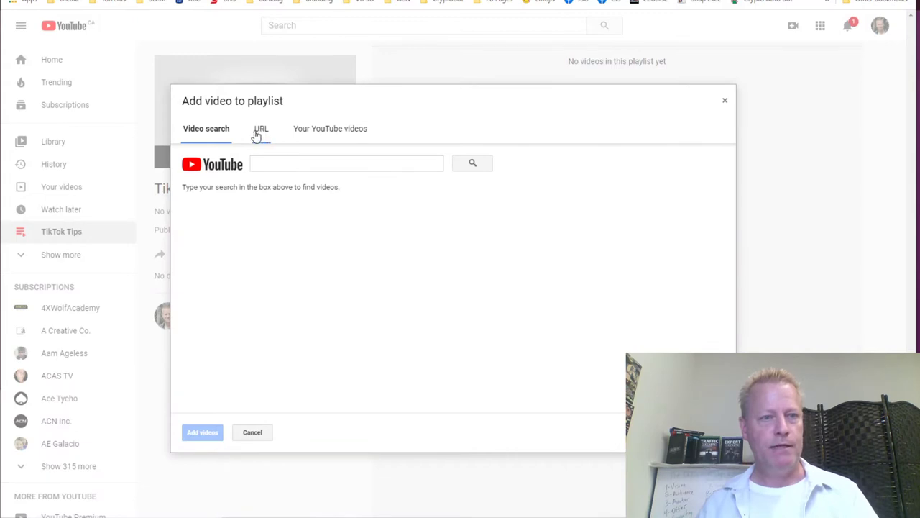
pyautogui.click(327, 135)
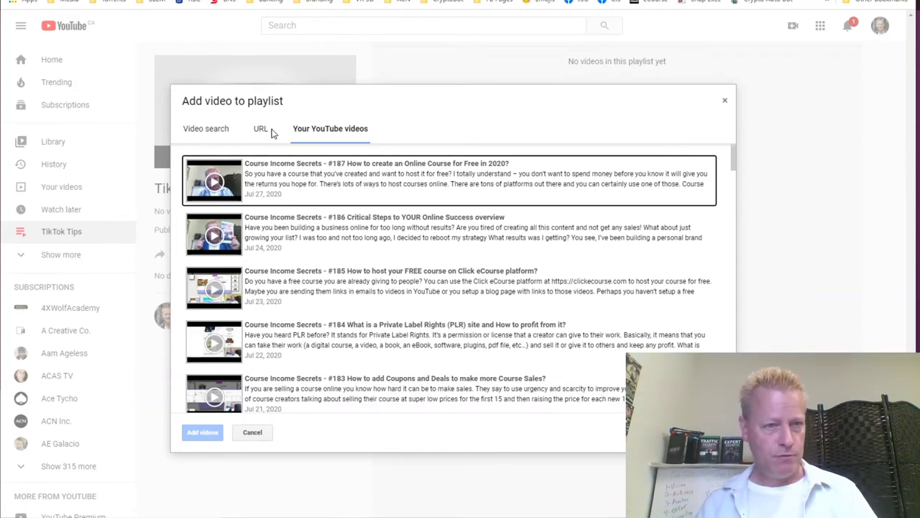
pyautogui.scroll(-3, 236, 407)
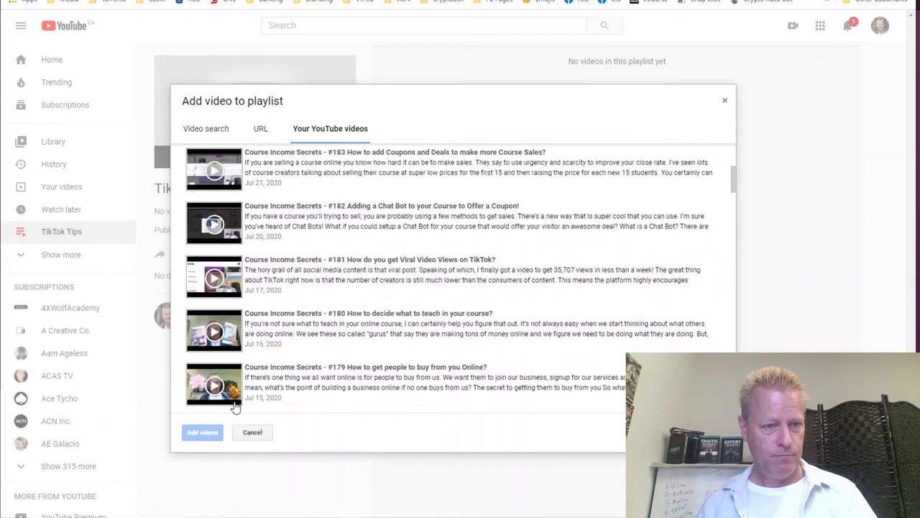
pyautogui.click(724, 100)
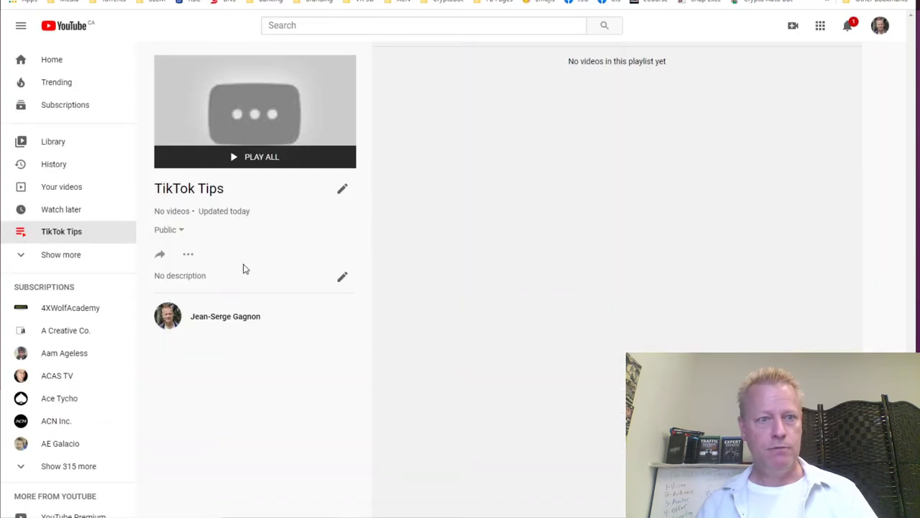
# - In the playlist's advanced settings, add and save an auto-add rule for videos whose title contains "TikTok"
pyautogui.click(187, 255)
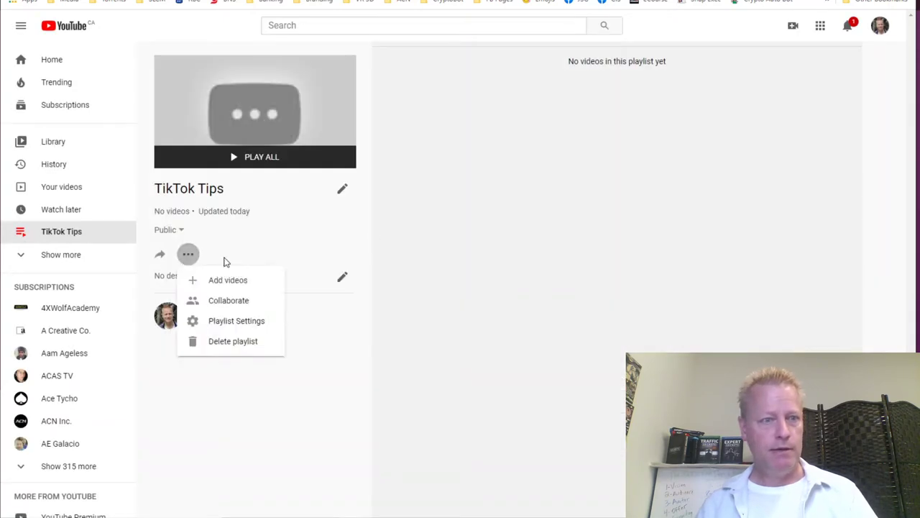
pyautogui.click(239, 321)
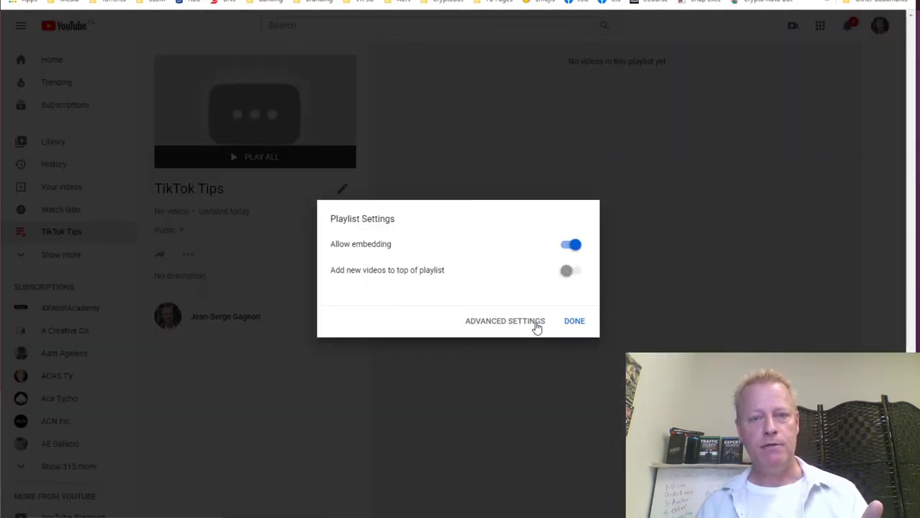
pyautogui.click(506, 320)
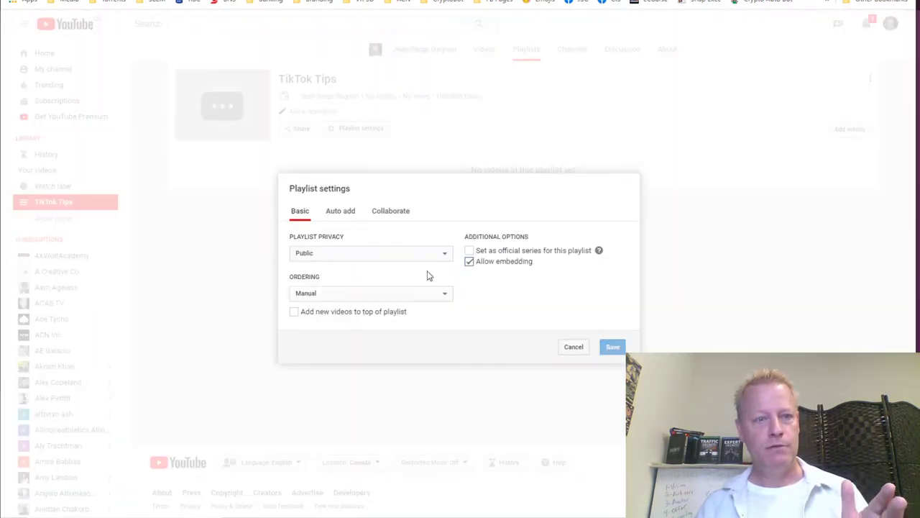
pyautogui.click(345, 218)
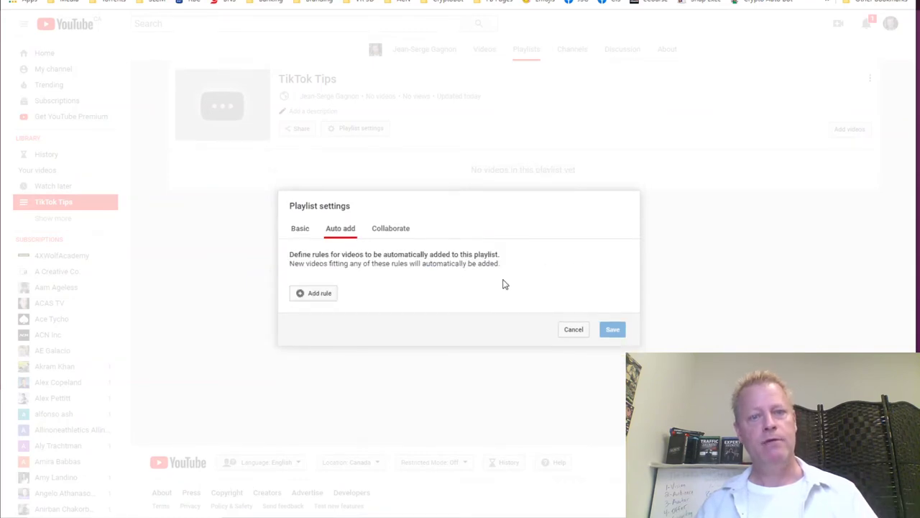
pyautogui.click(320, 294)
pyautogui.click(421, 276)
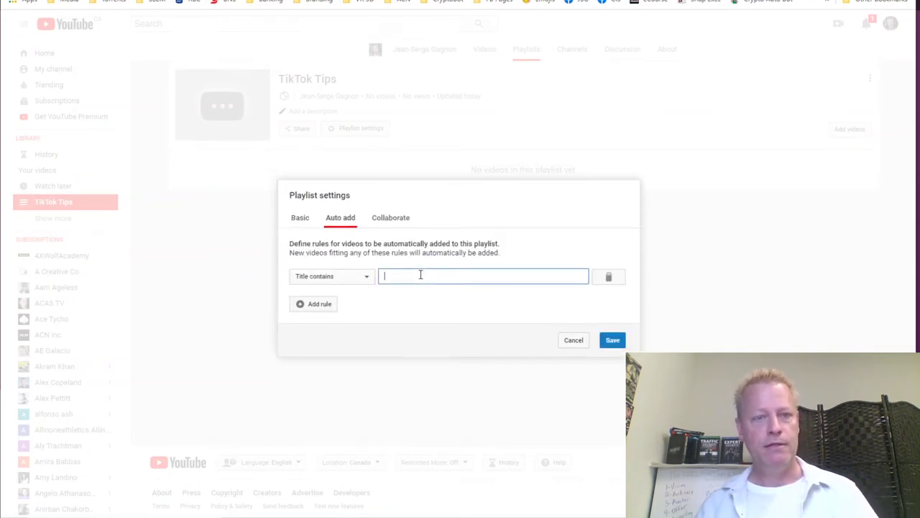
pyautogui.write('TikTok')
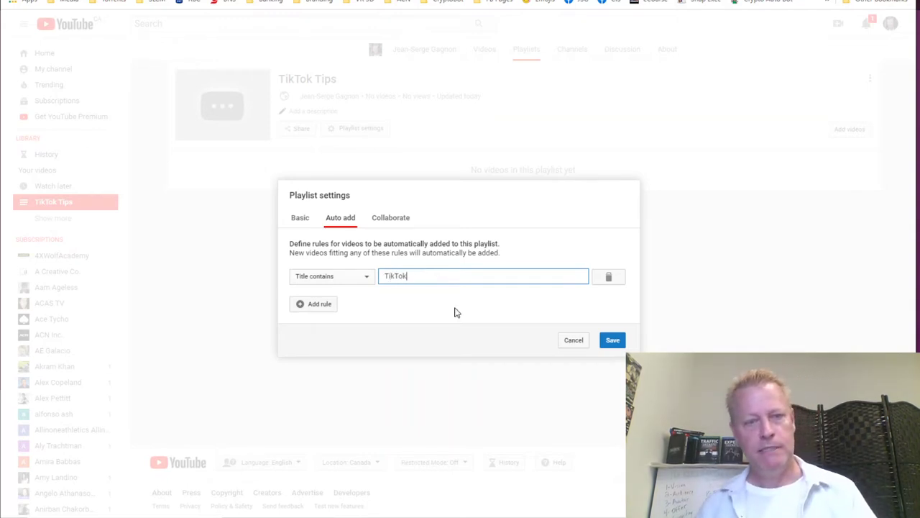
pyautogui.click(613, 340)
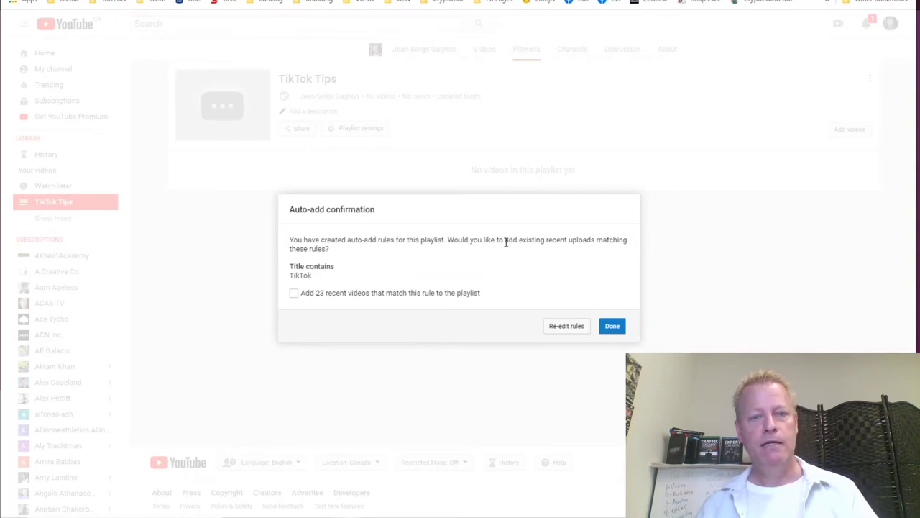
# - Include the existing recent videos that match the auto-add rule in the playlist and leave the playlist settings
pyautogui.click(294, 294)
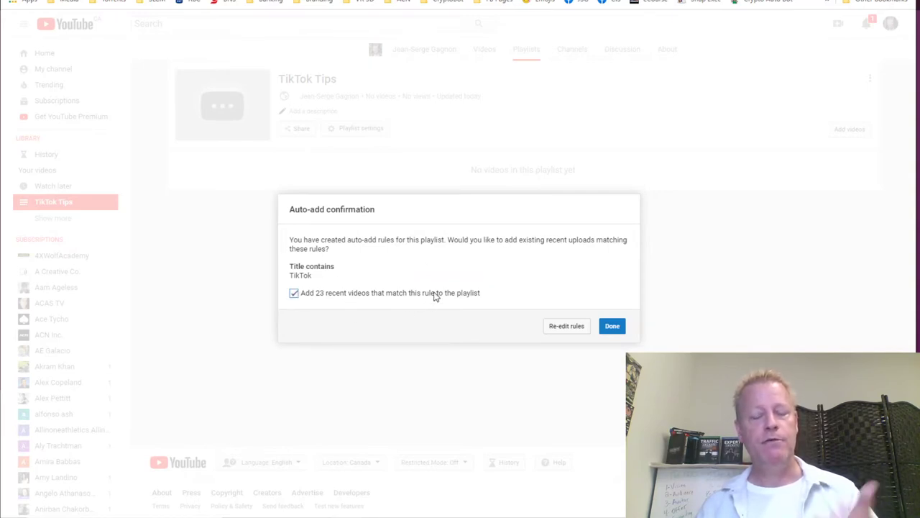
pyautogui.click(615, 330)
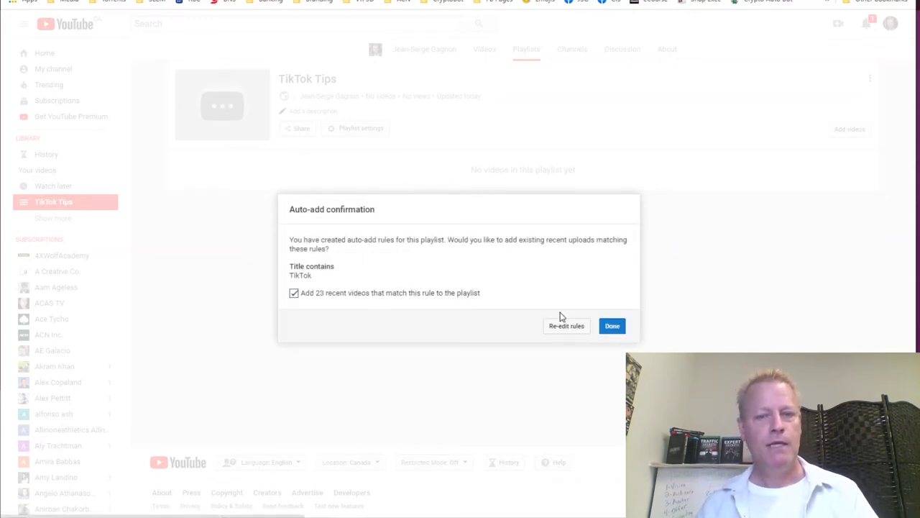
pyautogui.click(613, 327)
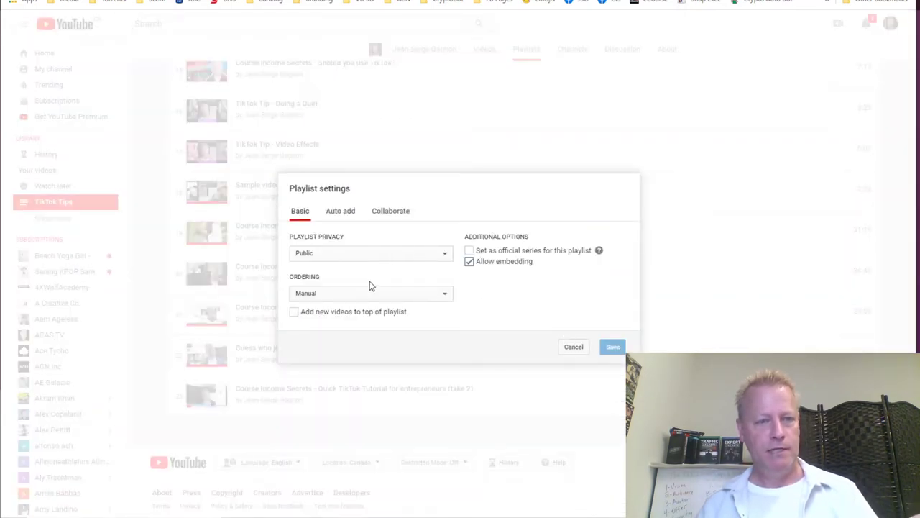
pyautogui.click(571, 351)
# - Look through the videos collected in the TikTok Tips playlist
pyautogui.scroll(10, 426, 274)
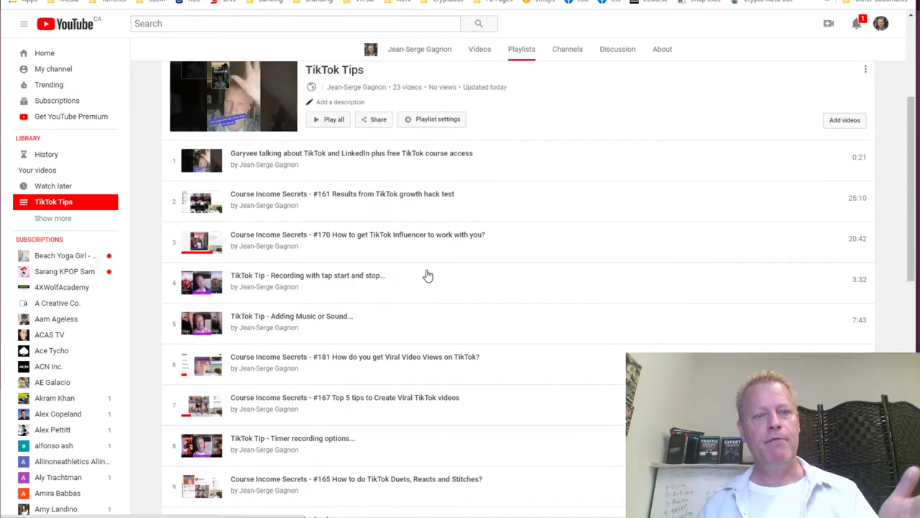
pyautogui.scroll(-4, 505, 280)
pyautogui.scroll(-3, 508, 280)
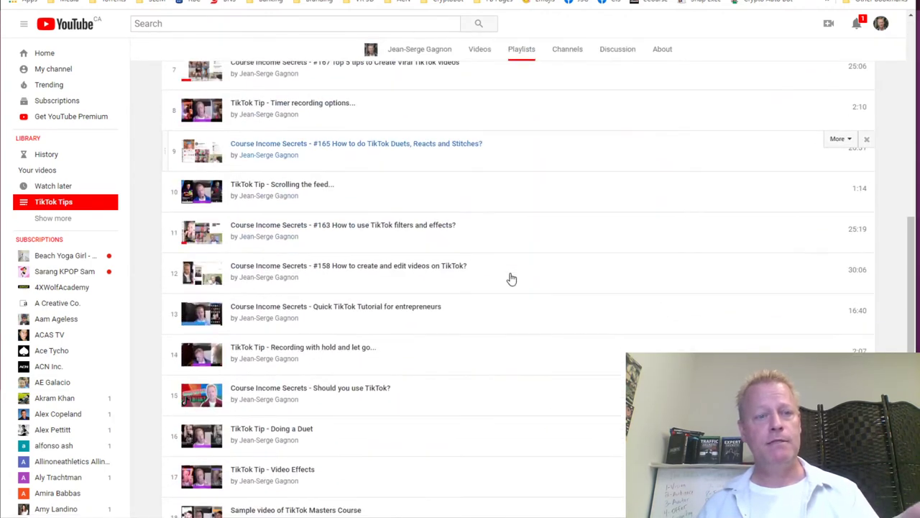
pyautogui.scroll(3, 510, 277)
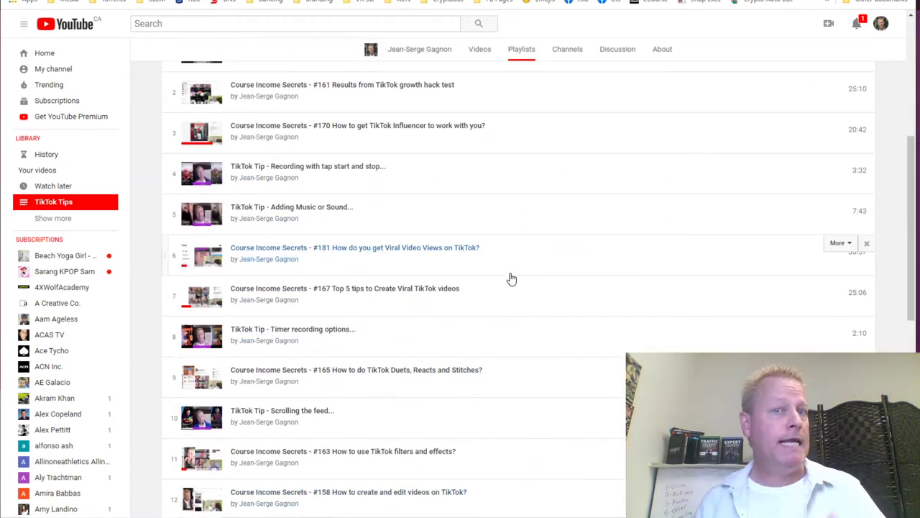
pyautogui.scroll(4, 512, 279)
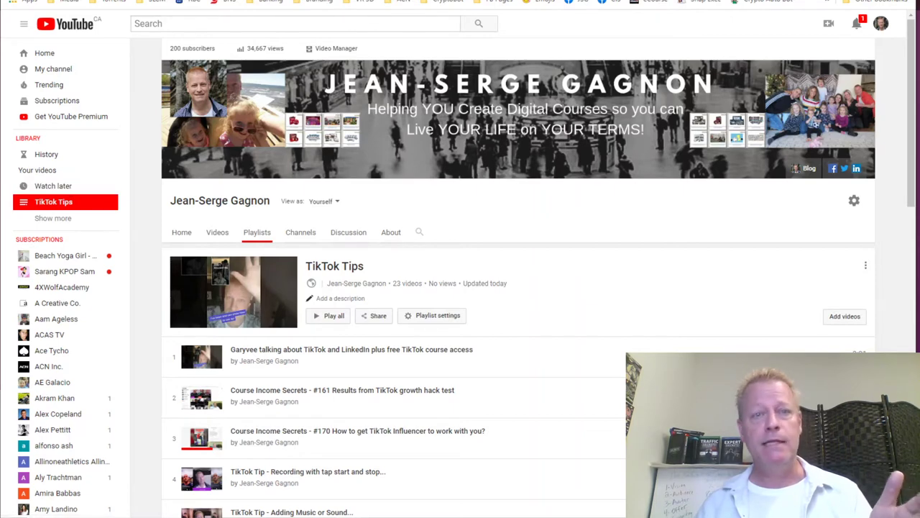
pyautogui.scroll(-3, 517, 280)
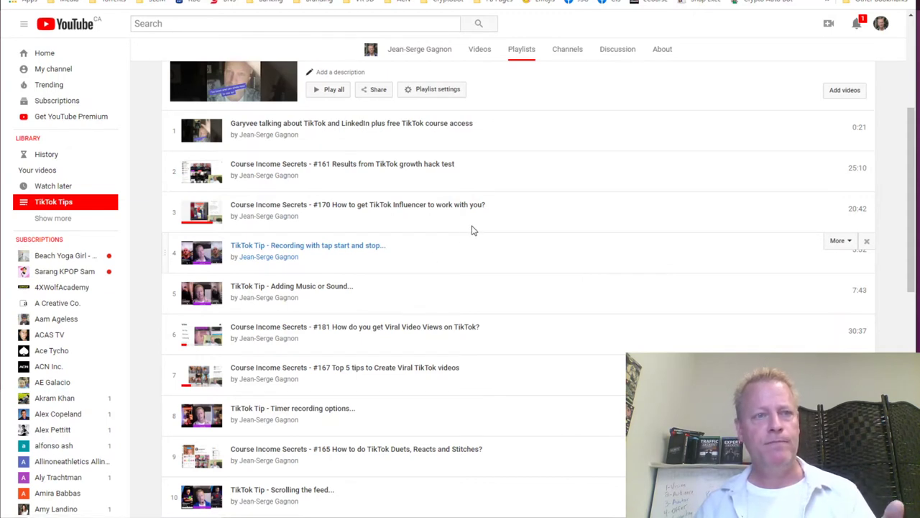
# - Open the playlist's "TikTok Tip - Recording with tap start and stop..." video, pause it and look over its description
pyautogui.click(448, 202)
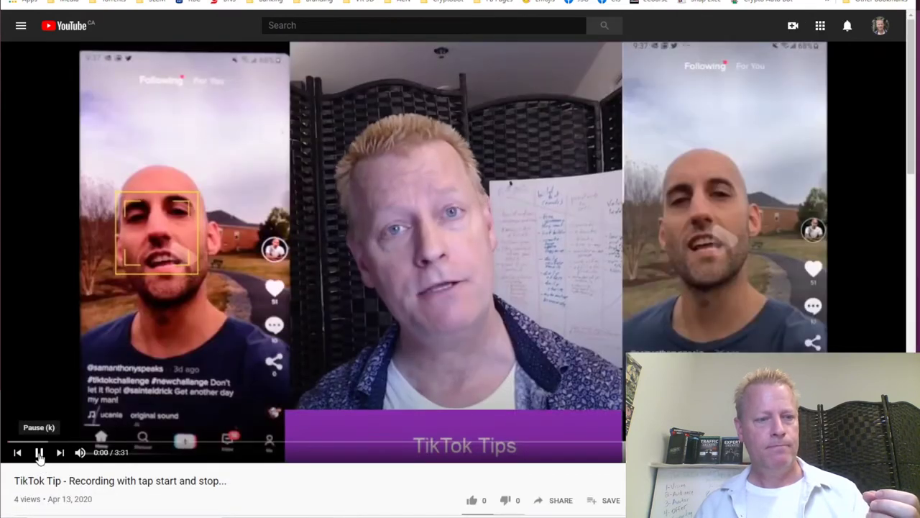
pyautogui.click(40, 452)
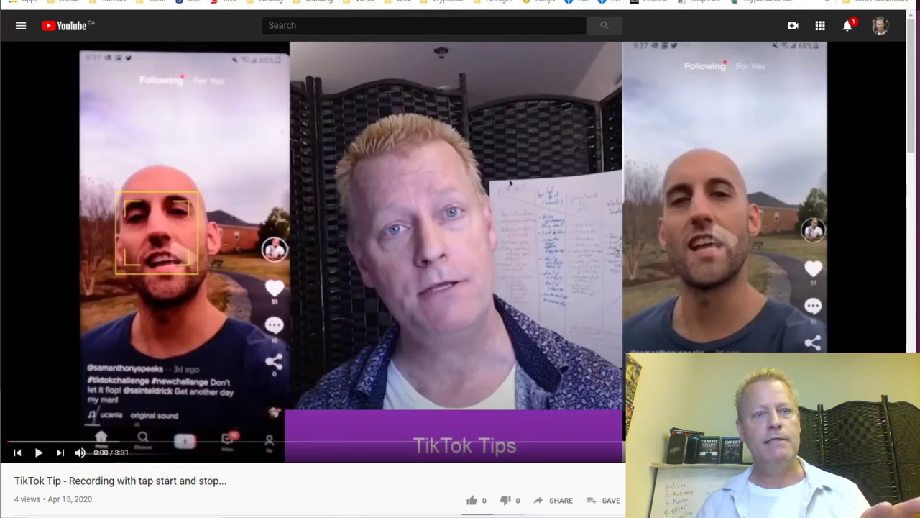
pyautogui.scroll(-3, 646, 330)
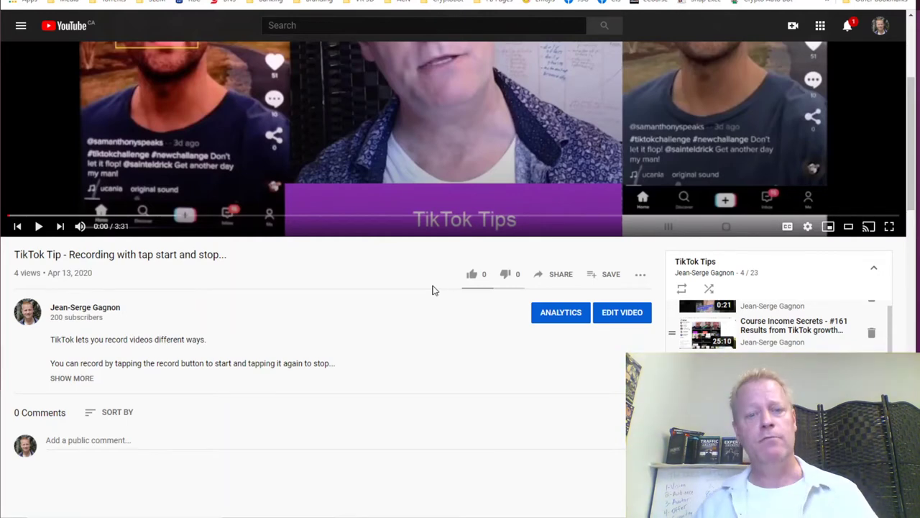
pyautogui.scroll(3, 442, 305)
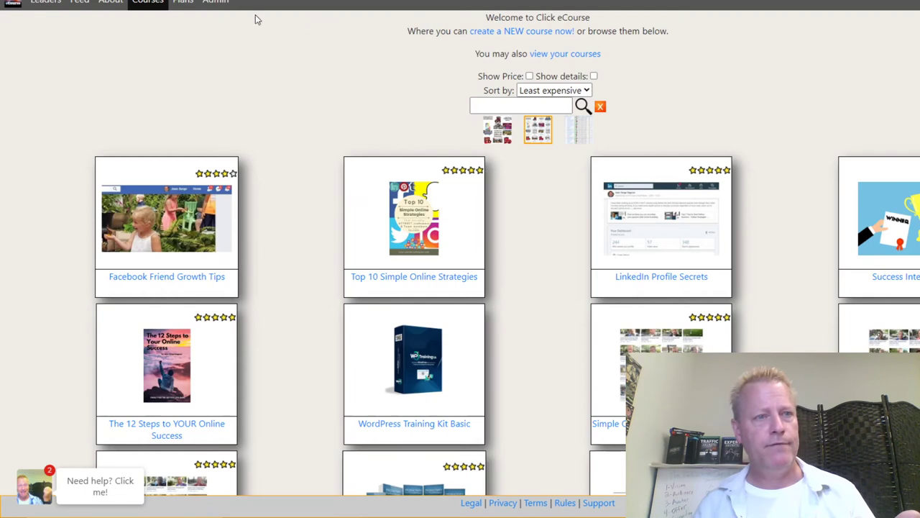
# - Open the Click eCourse membership plans comparison
pyautogui.click(181, 3)
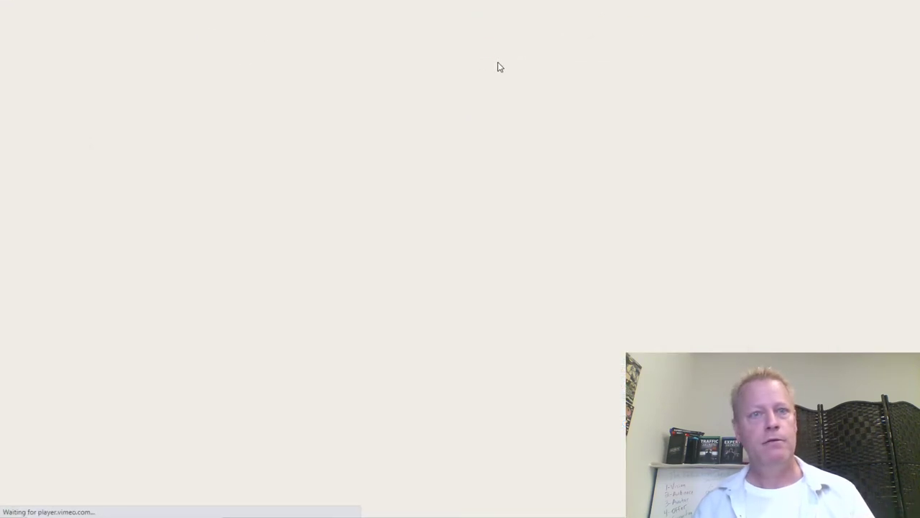
pyautogui.hotkey('alt', 'Tab')
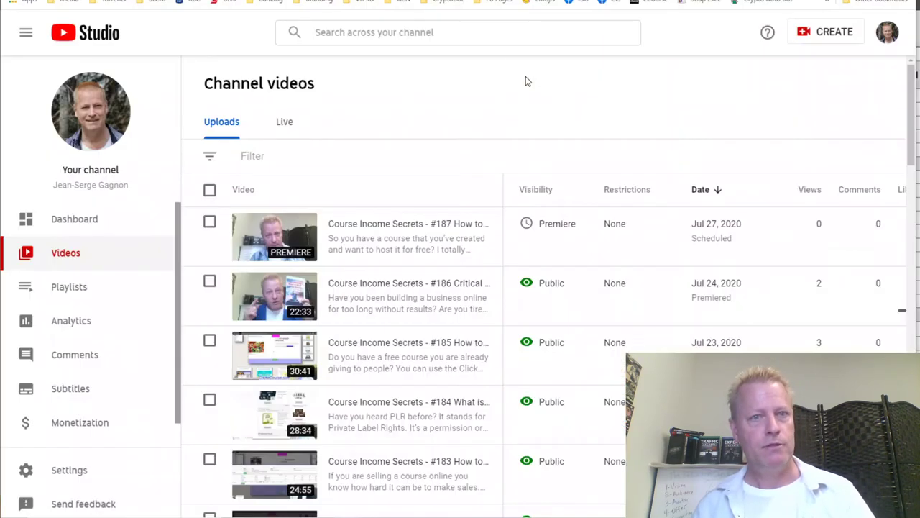
pyautogui.hotkey('alt', 'Tab')
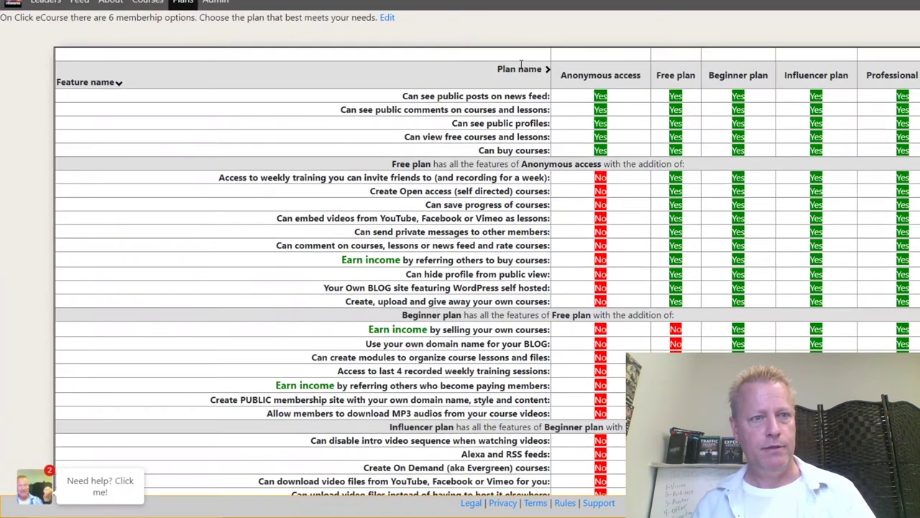
pyautogui.hotkey('alt', 'Tab')
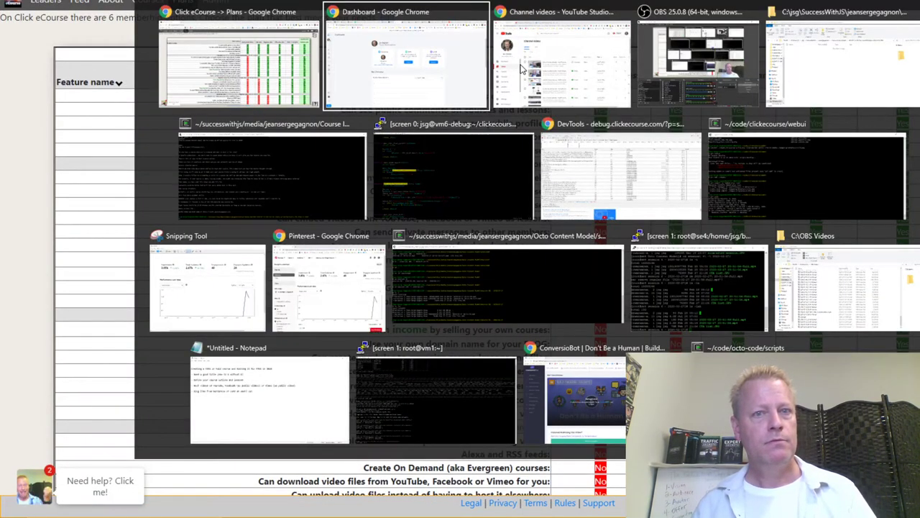
pyautogui.press('alt')
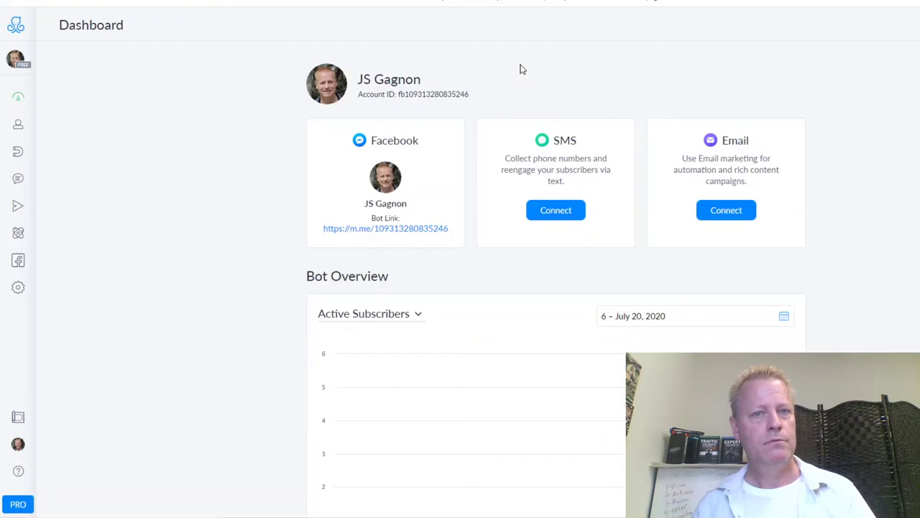
pyautogui.hotkey('alt', 'Tab')
pyautogui.hotkey('alt', 'Tab')
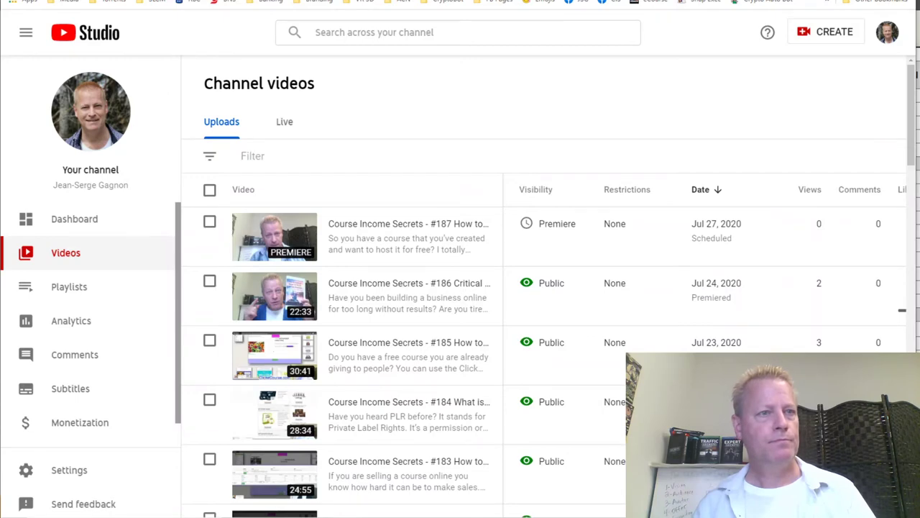
pyautogui.hotkey('alt', 'Tab')
pyautogui.hotkey('alt', 'Tab')
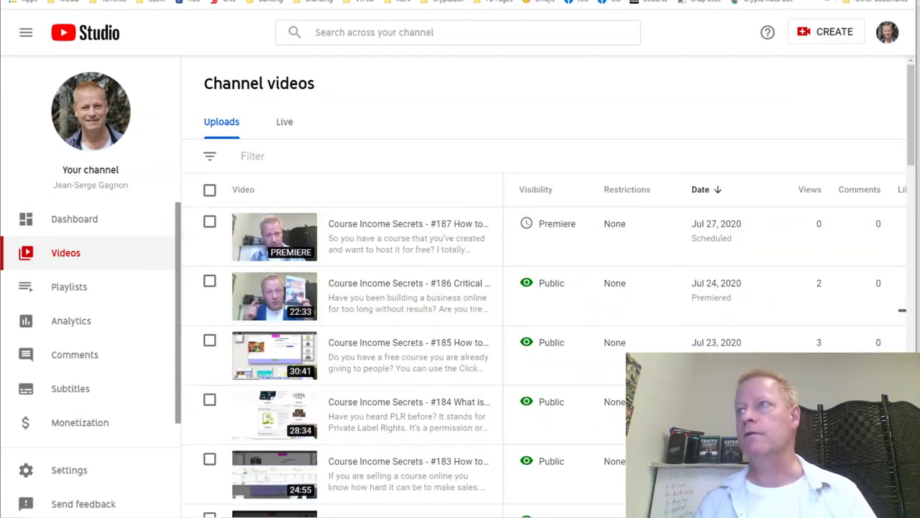
pyautogui.hotkey('alt', 'Tab')
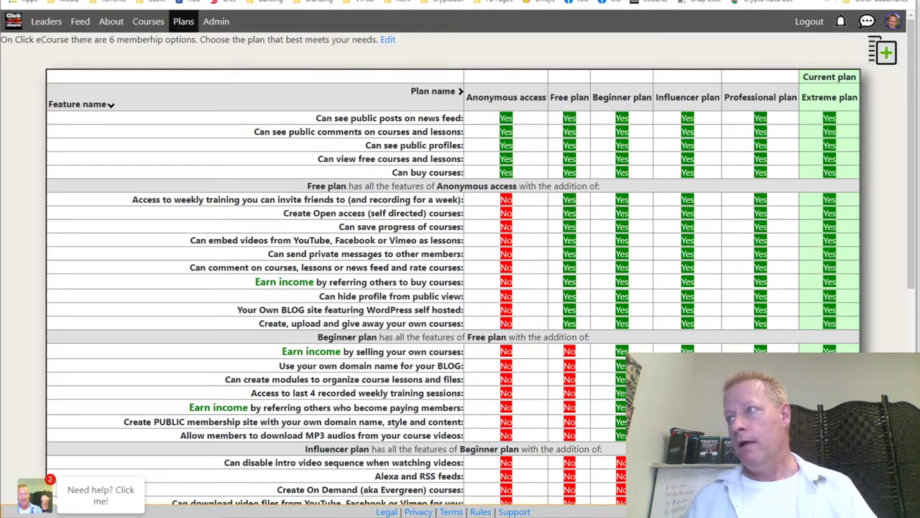
# - Look through the features that each Click eCourse membership plan includes, down to the plan differences
pyautogui.scroll(-2, 429, 181)
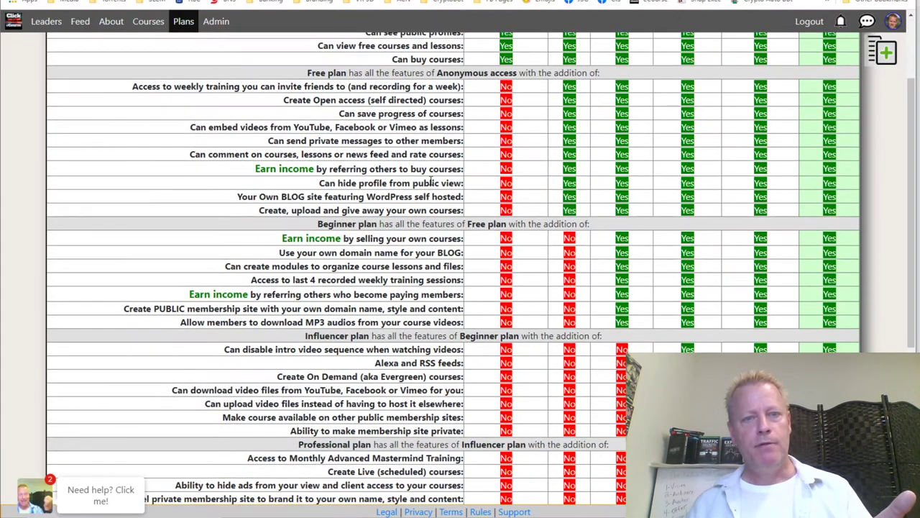
pyautogui.scroll(2, 429, 182)
pyautogui.moveTo(489, 97); pyautogui.dragTo(838, 97)
pyautogui.scroll(-4, 658, 149)
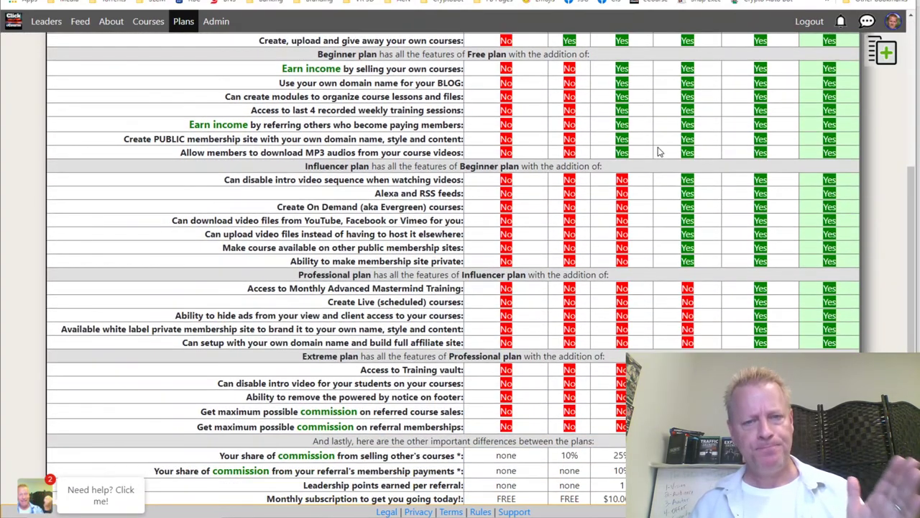
pyautogui.scroll(-2, 601, 187)
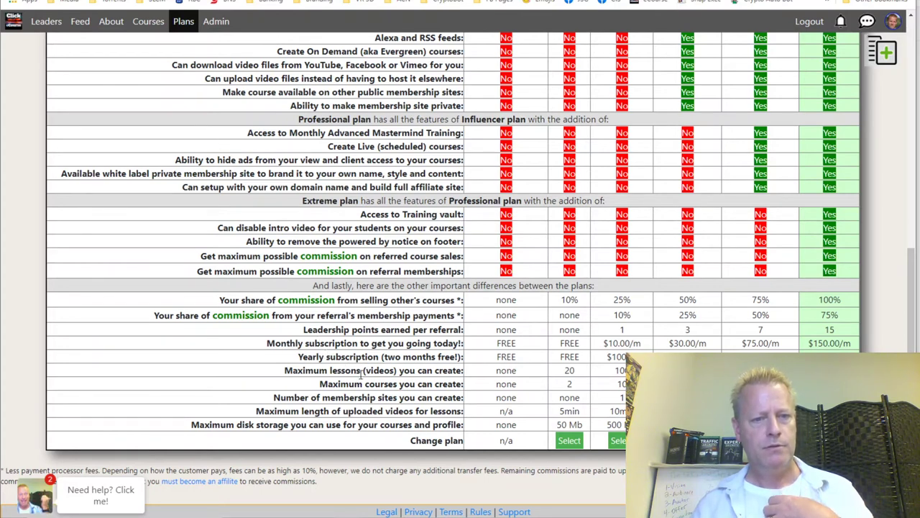
# - Compare the Free and Beginner plans' limits on courses, lessons and uploaded video length, and go over the plan features again
pyautogui.moveTo(324, 385); pyautogui.dragTo(581, 383)
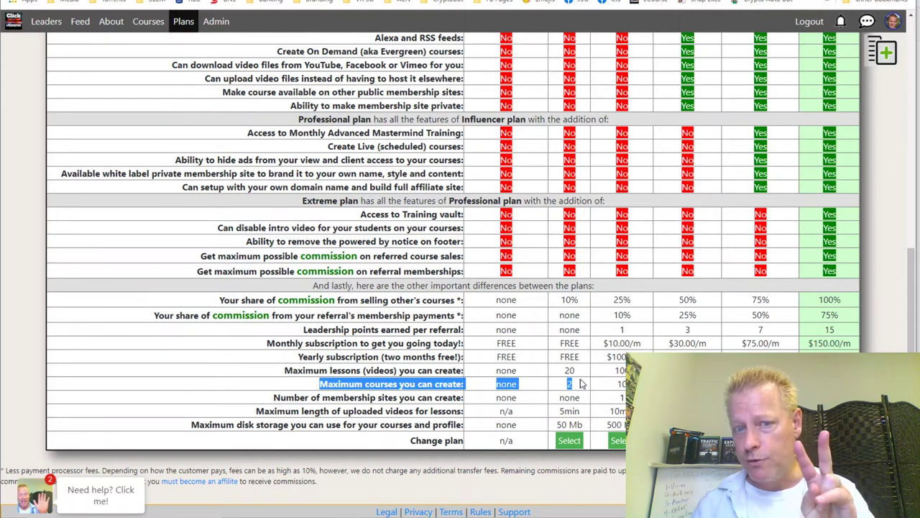
pyautogui.moveTo(616, 384); pyautogui.dragTo(629, 384)
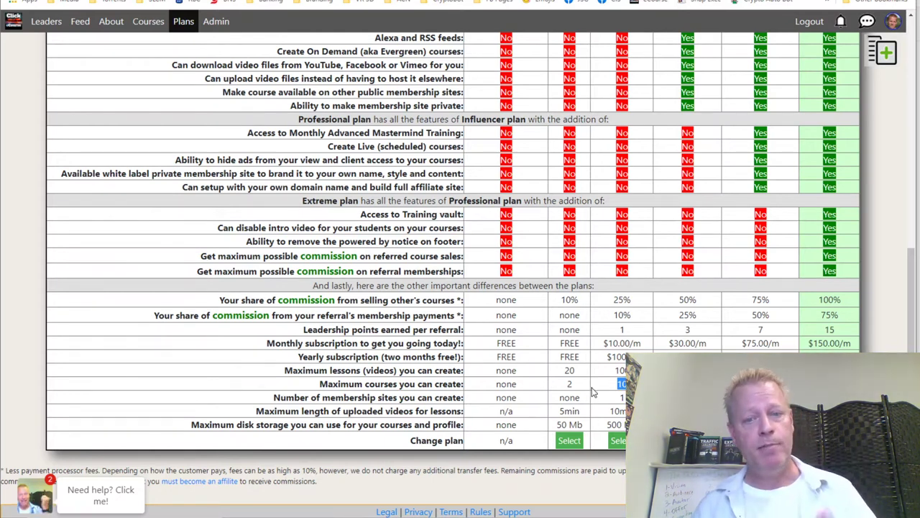
pyautogui.moveTo(579, 387); pyautogui.dragTo(556, 389)
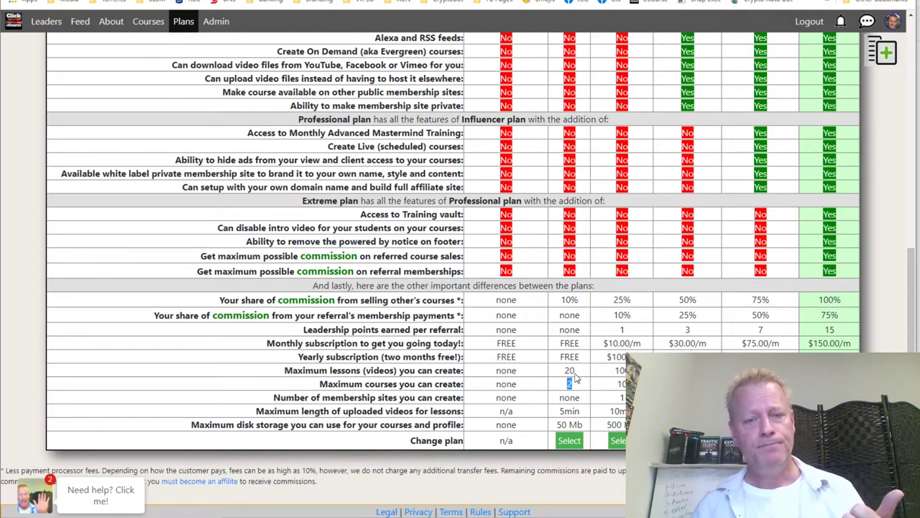
pyautogui.moveTo(578, 370); pyautogui.dragTo(545, 374)
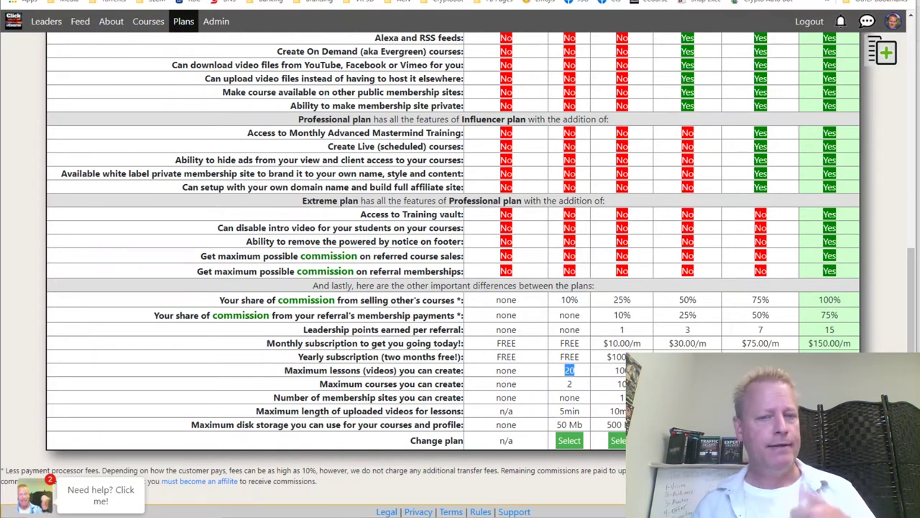
pyautogui.moveTo(579, 411); pyautogui.dragTo(562, 411)
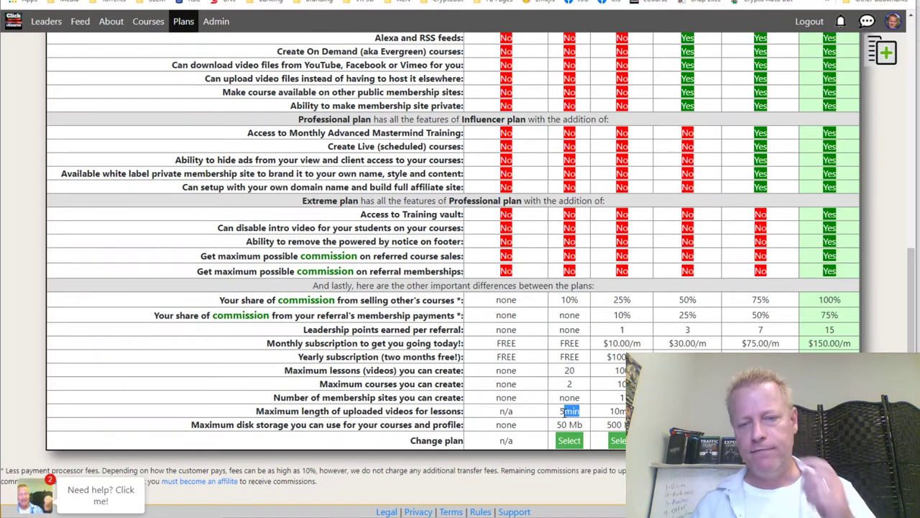
pyautogui.doubleClick(623, 407)
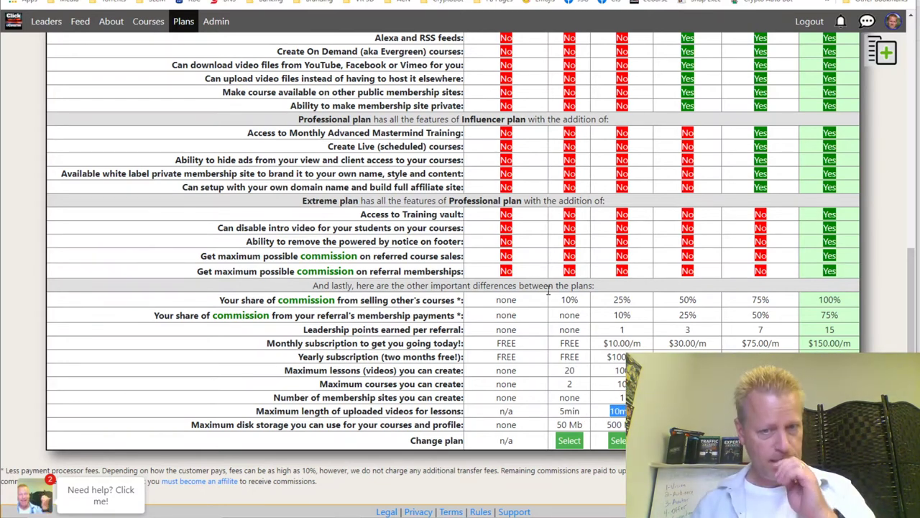
pyautogui.scroll(6, 420, 311)
pyautogui.scroll(1, 373, 282)
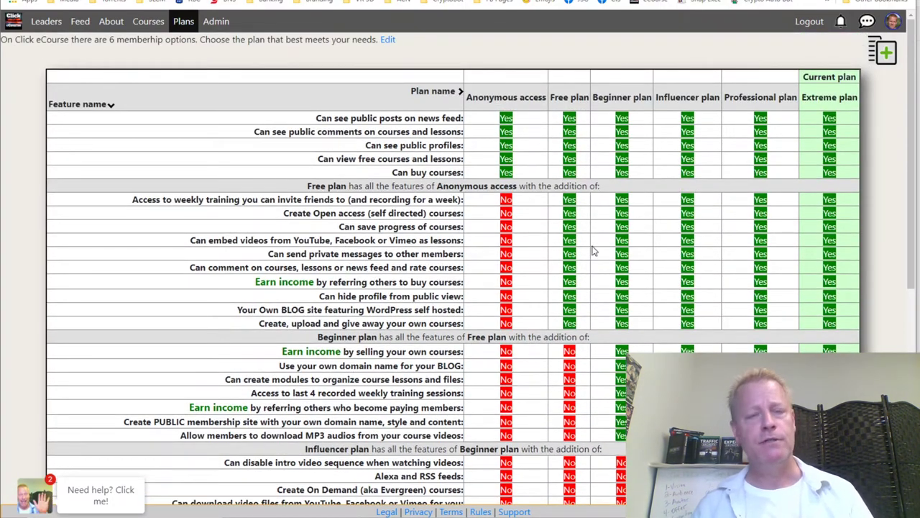
pyautogui.scroll(-1, 589, 243)
pyautogui.scroll(1, 495, 184)
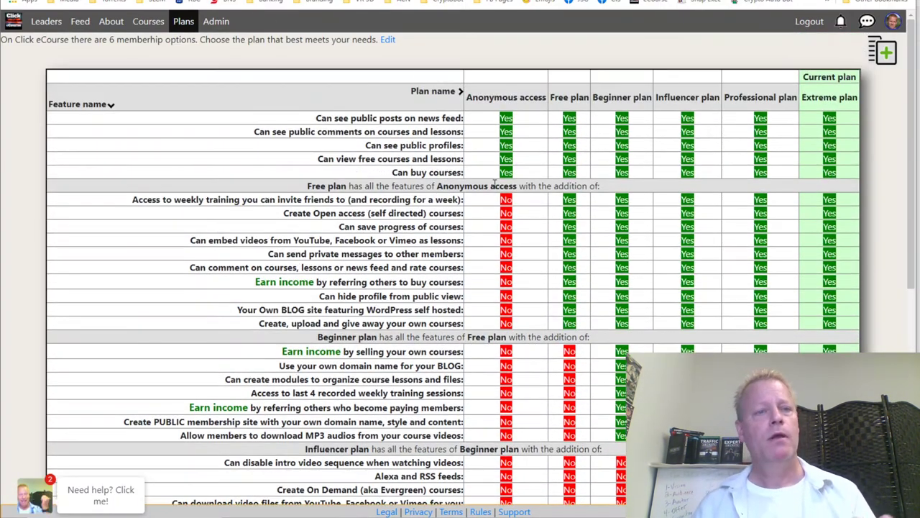
# - Create a new course, title it "Test course for Episode 188" and continue to its SEO and hashtag settings
pyautogui.click(149, 21)
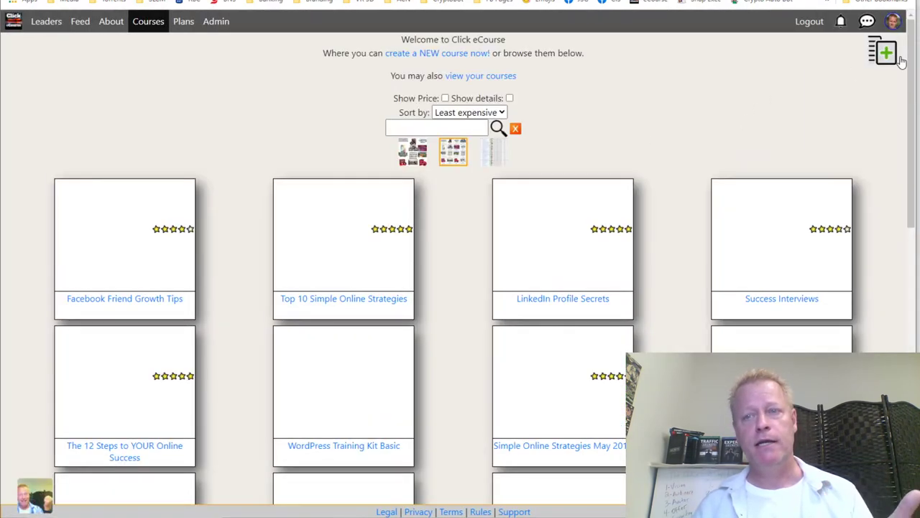
pyautogui.click(884, 53)
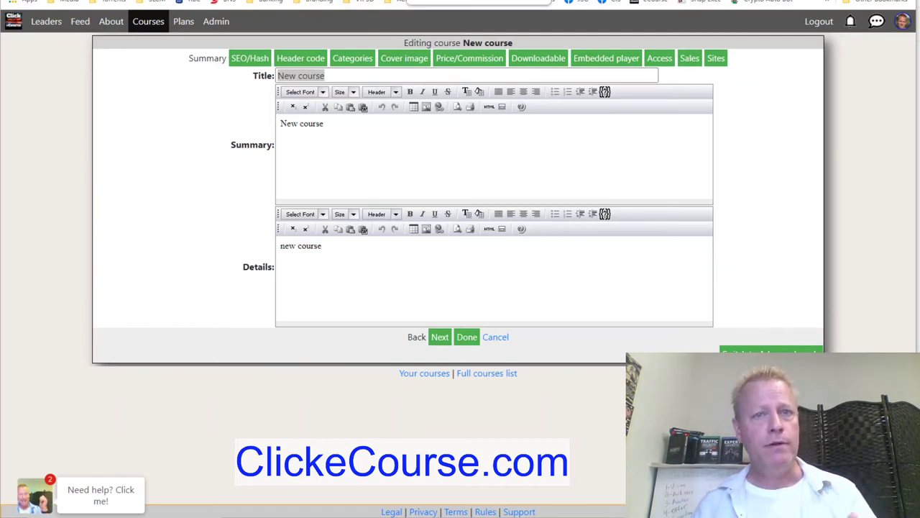
pyautogui.click(144, 2)
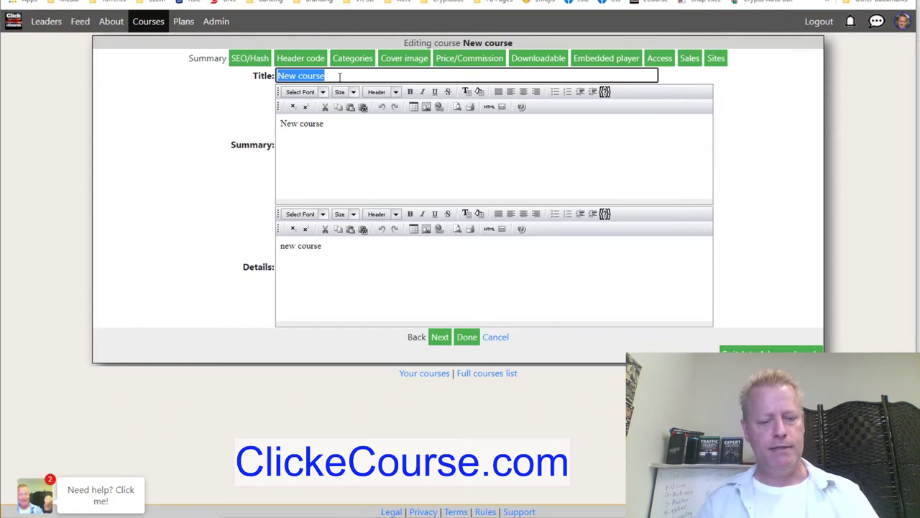
pyautogui.write('Test course for ')
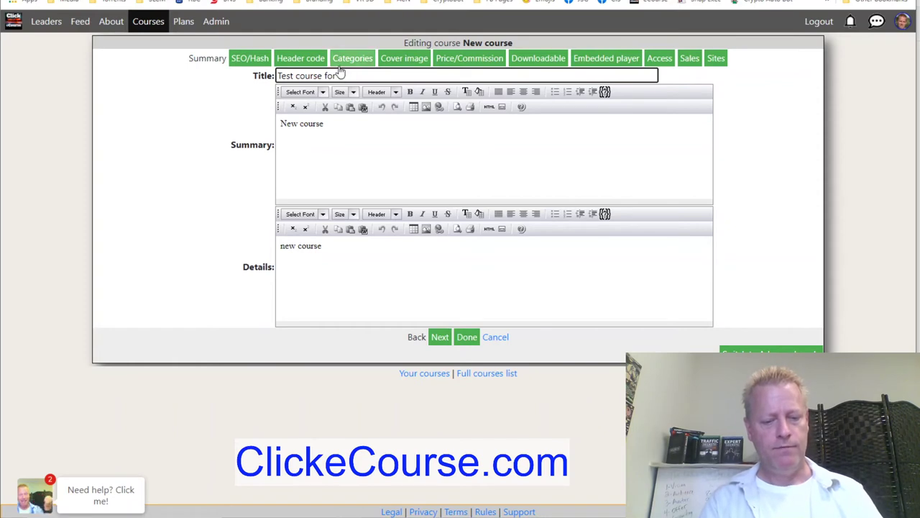
pyautogui.write('episode')
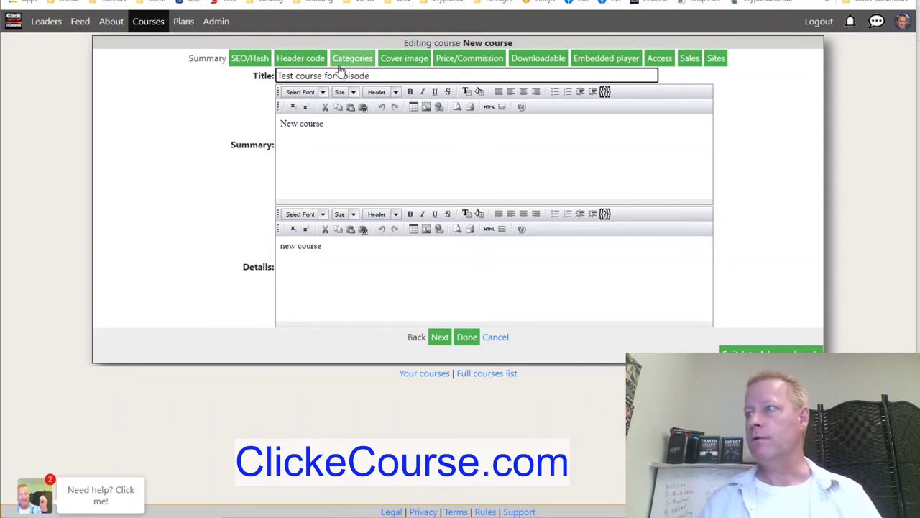
pyautogui.click(345, 75)
pyautogui.press('Delete')
pyautogui.write('E')
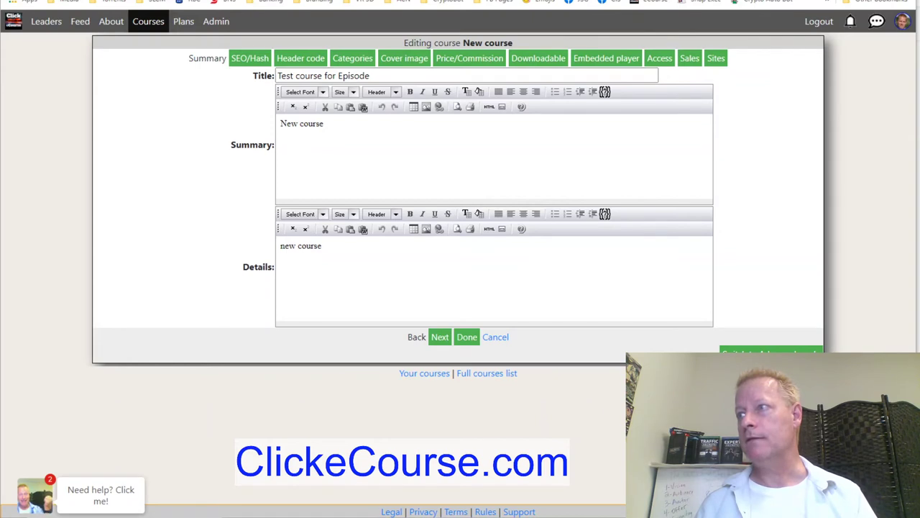
pyautogui.click(388, 75)
pyautogui.write('188')
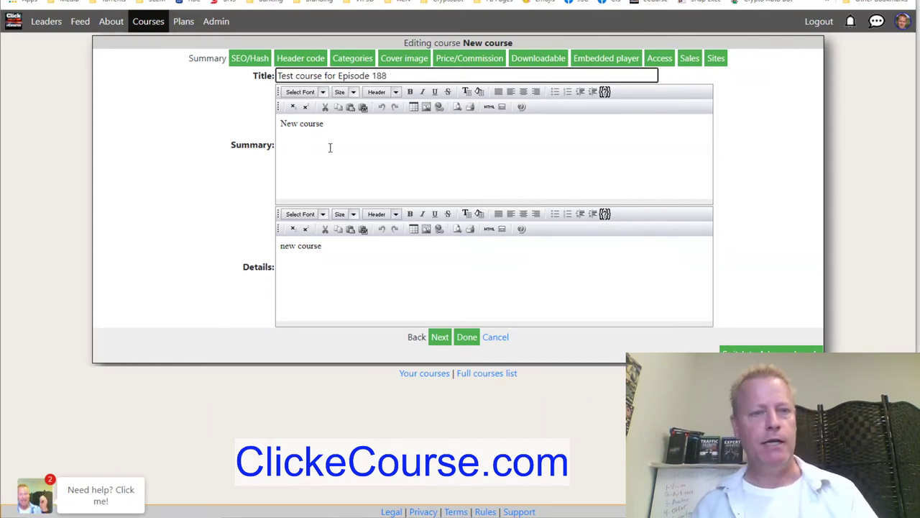
pyautogui.click(444, 339)
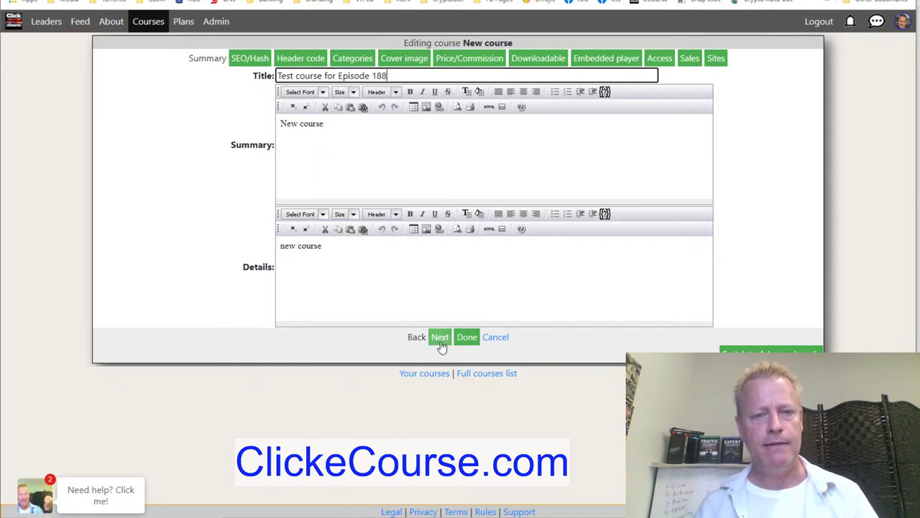
# - Enter "free course hosting" and "Online course hosting" as separate search engine keyword lines and move on to the header code settings
pyautogui.click(351, 141)
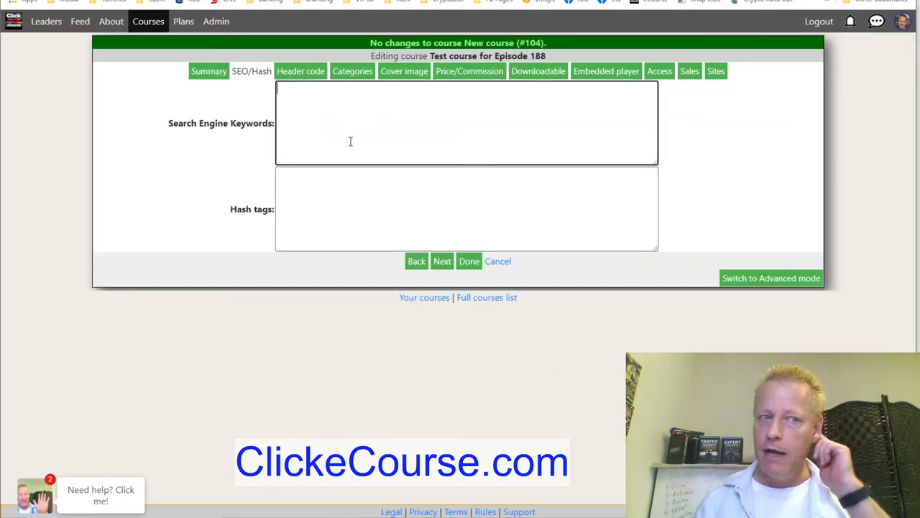
pyautogui.write('free co')
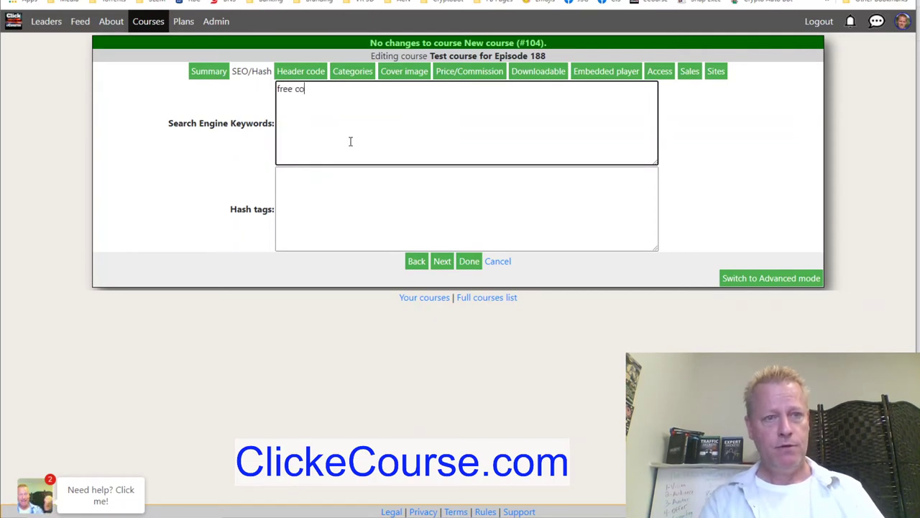
pyautogui.write('uree hosting')
pyautogui.press('Return')
pyautogui.write('Online course hosting')
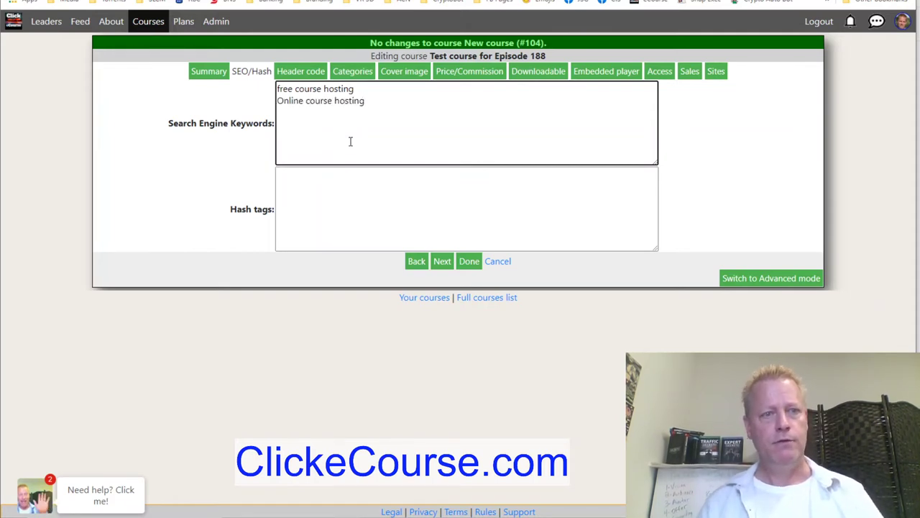
pyautogui.press('Return')
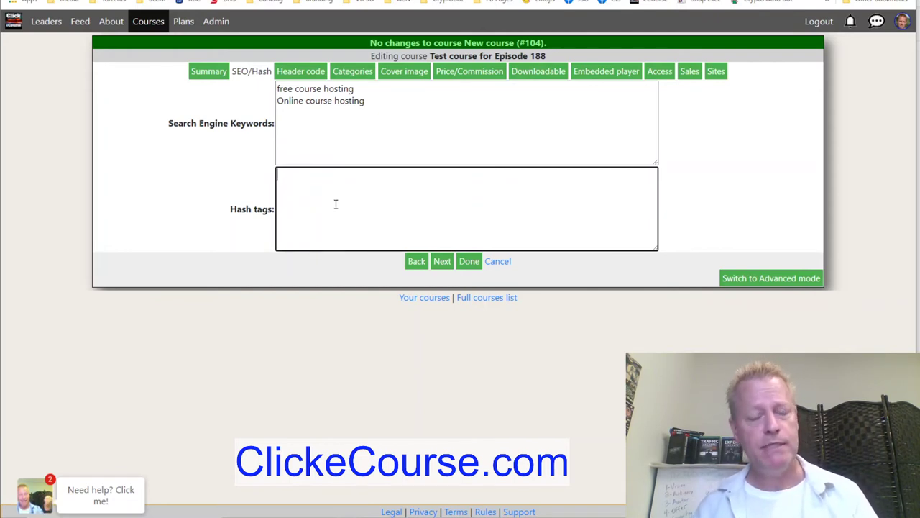
pyautogui.click(300, 72)
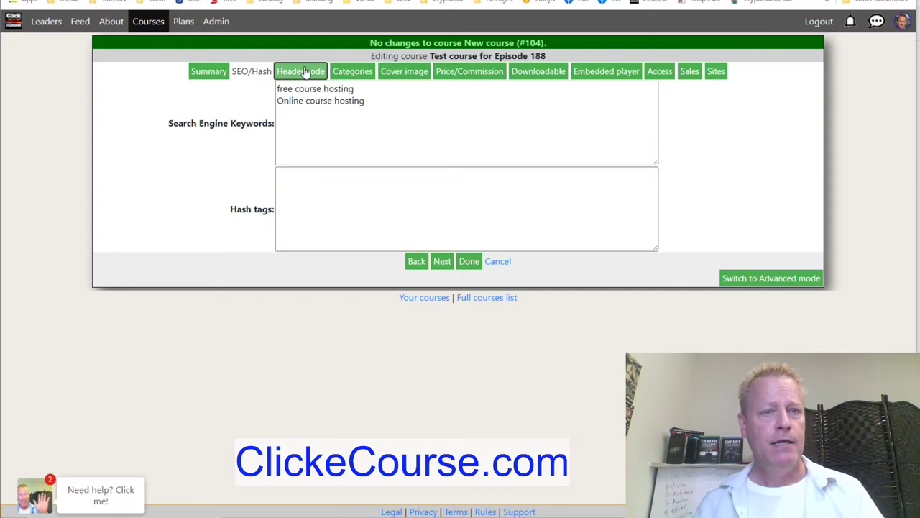
# - Look over the course's header code settings, including the ConversioBot ID and body head code fields
pyautogui.click(308, 237)
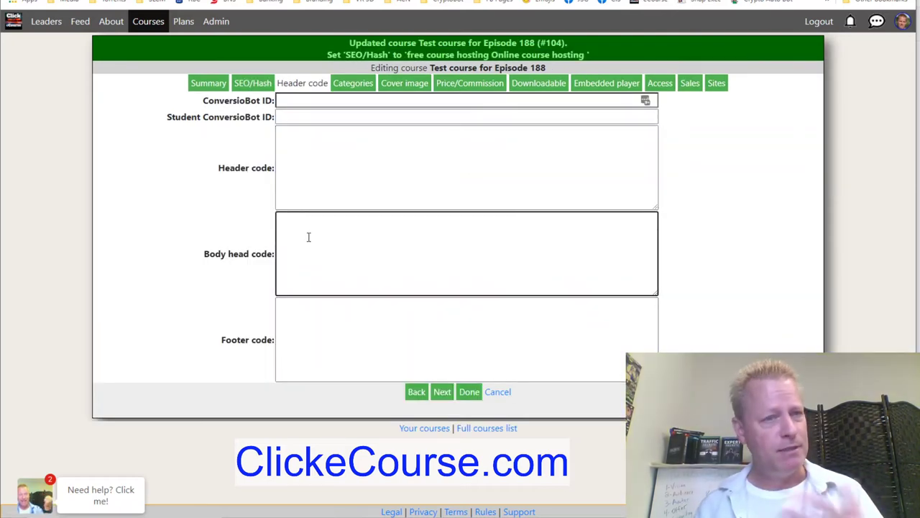
pyautogui.moveTo(220, 101); pyautogui.dragTo(245, 101)
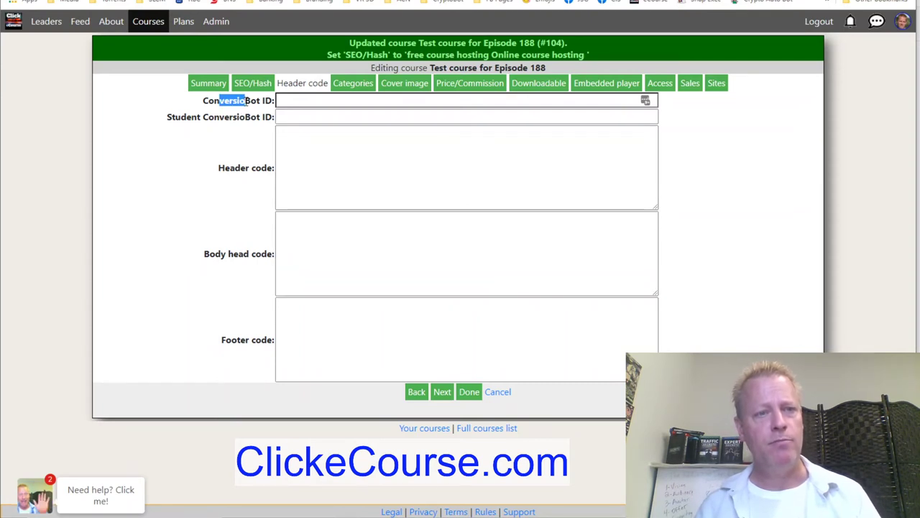
pyautogui.click(227, 115)
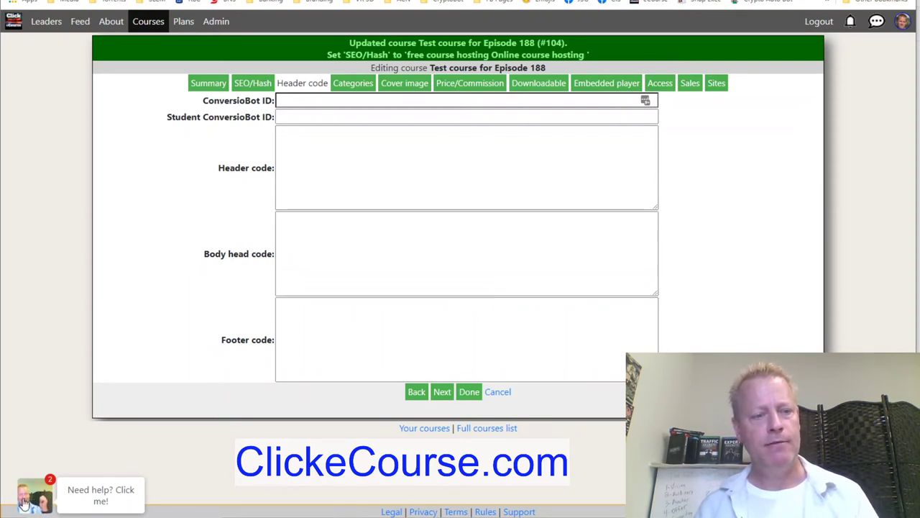
pyautogui.click(101, 496)
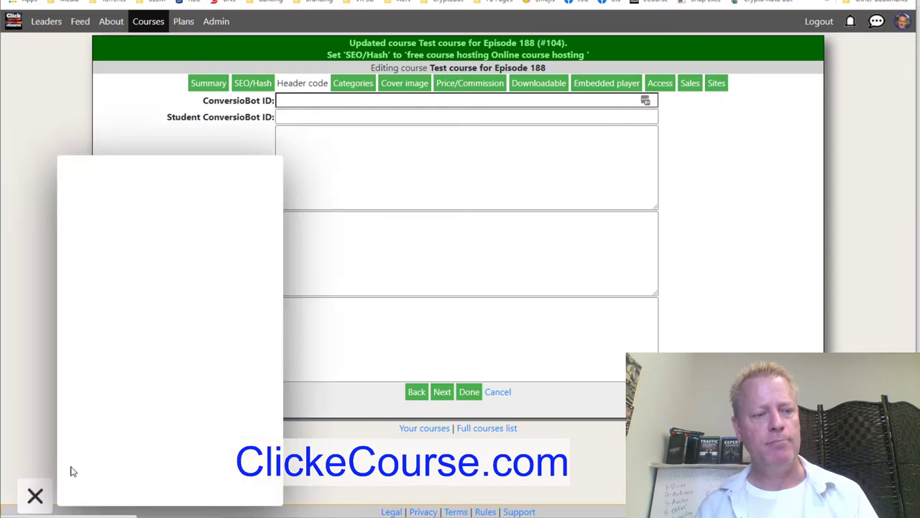
pyautogui.click(36, 496)
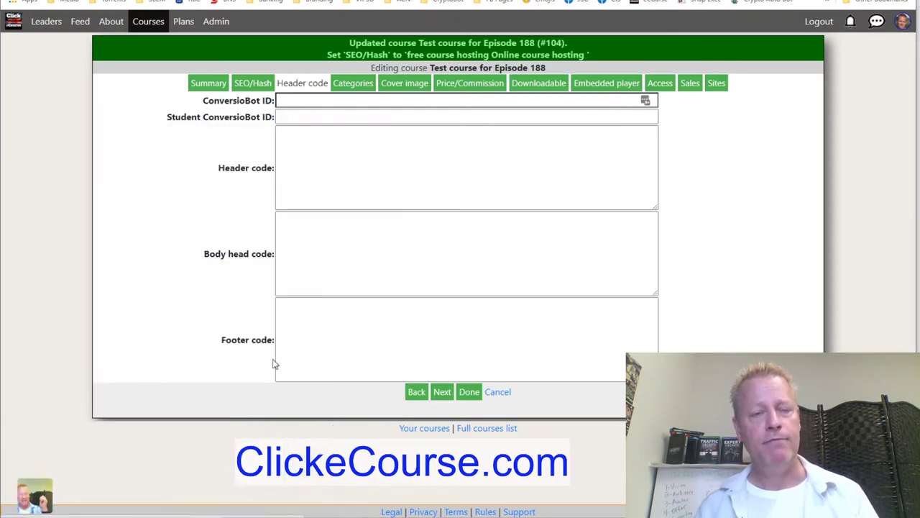
# - Assign the course to the categories Email list building, Facebook, Lead generation and Course Creation
pyautogui.click(366, 90)
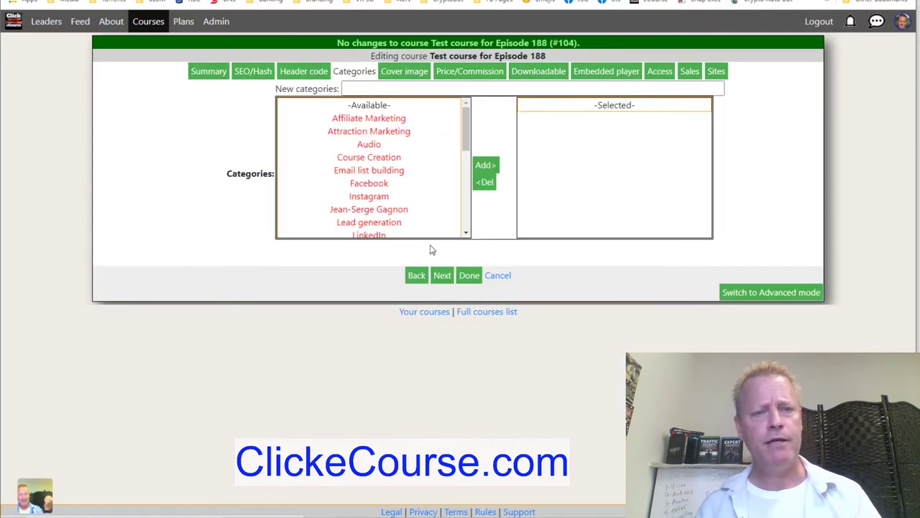
pyautogui.click(385, 171)
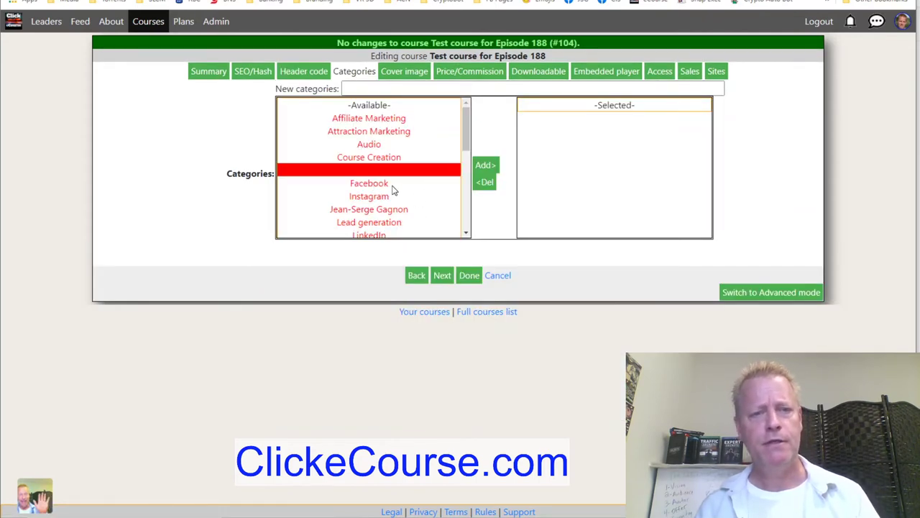
pyautogui.keyDown('ctrl'); pyautogui.click(392, 184); pyautogui.keyUp('ctrl')
pyautogui.click(489, 167)
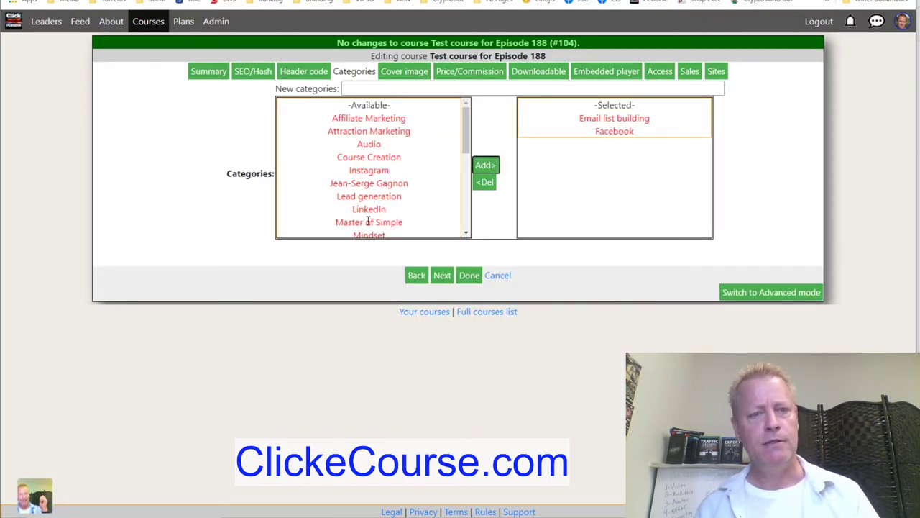
pyautogui.click(363, 195)
pyautogui.click(486, 168)
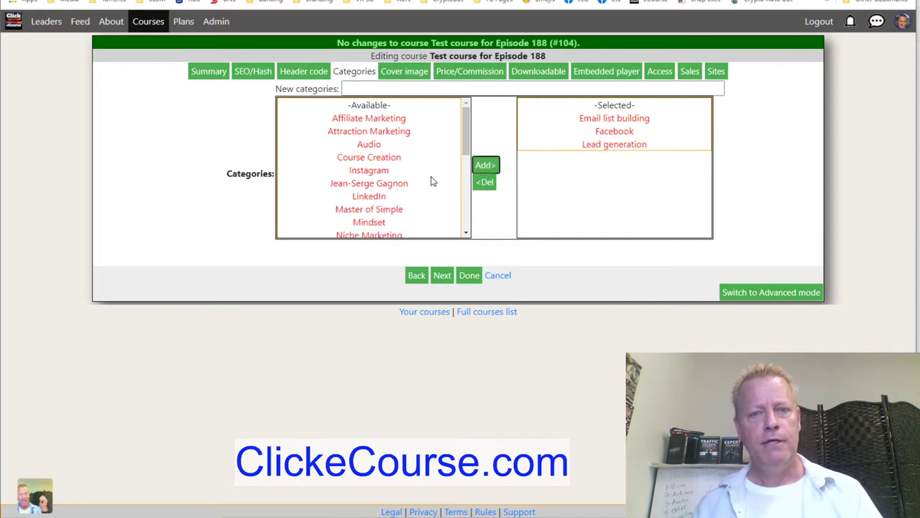
pyautogui.click(367, 156)
pyautogui.click(485, 167)
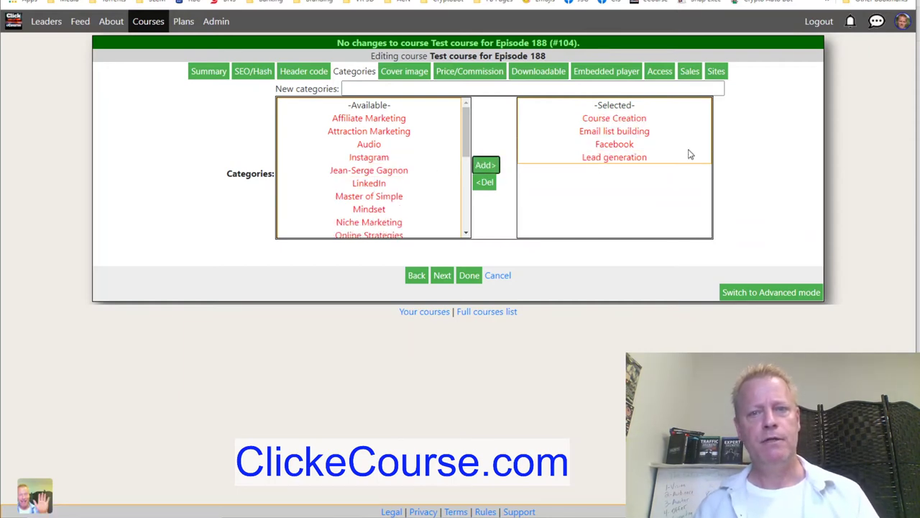
pyautogui.click(403, 73)
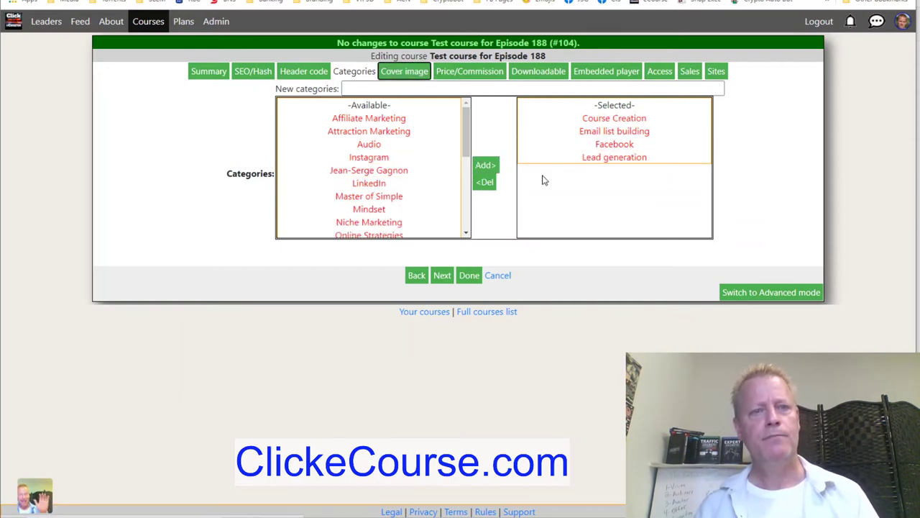
pyautogui.click(299, 150)
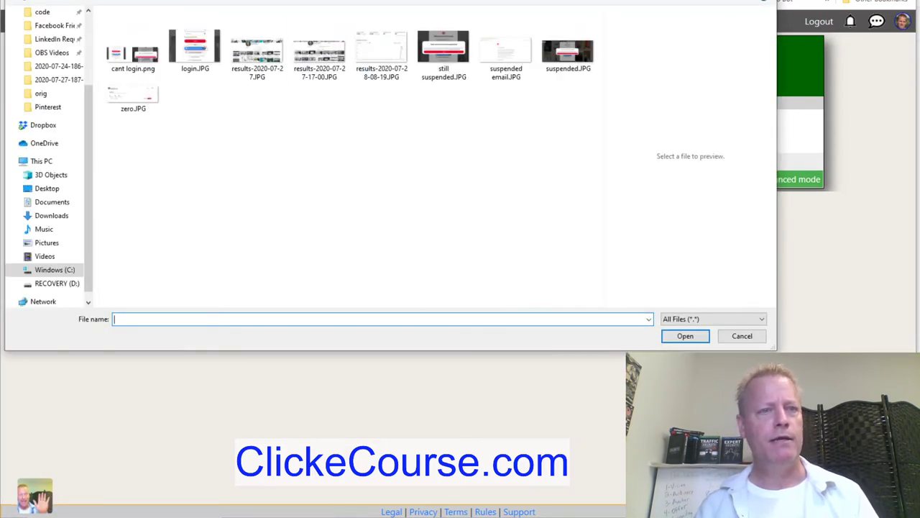
pyautogui.hotkey('alt', 'Up')
pyautogui.scroll(-2, 195, 250)
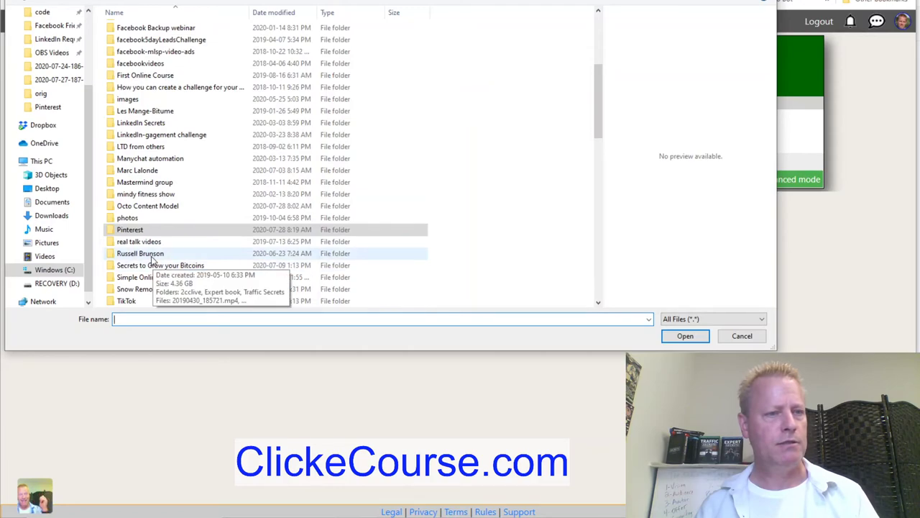
pyautogui.scroll(4, 152, 260)
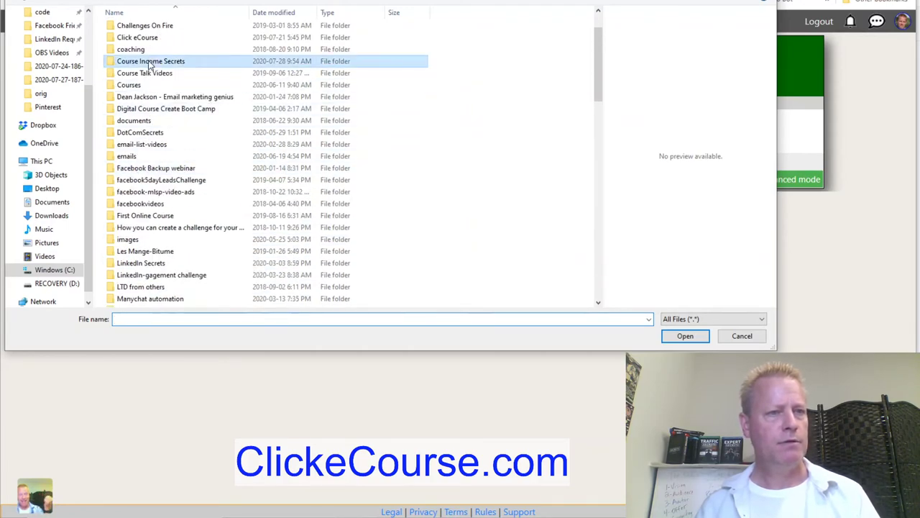
pyautogui.doubleClick(149, 65)
pyautogui.moveTo(597, 28); pyautogui.dragTo(595, 249)
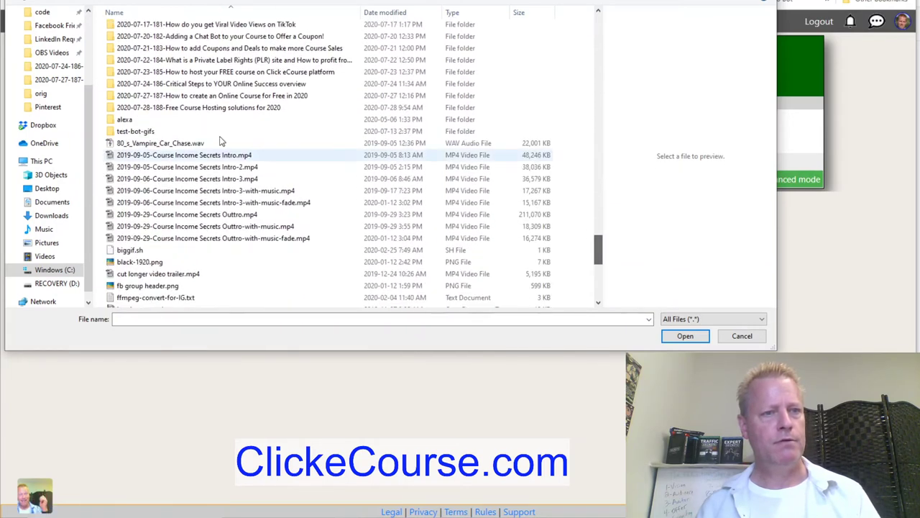
pyautogui.doubleClick(196, 97)
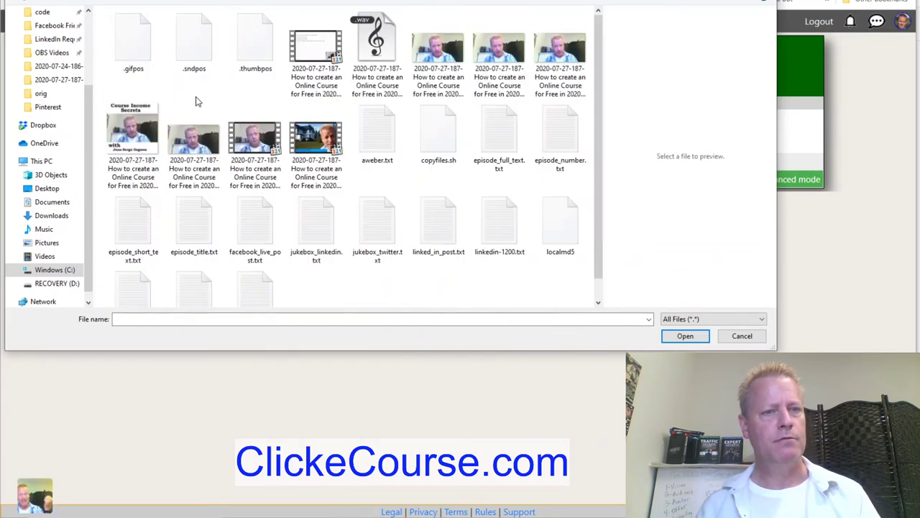
pyautogui.click(144, 172)
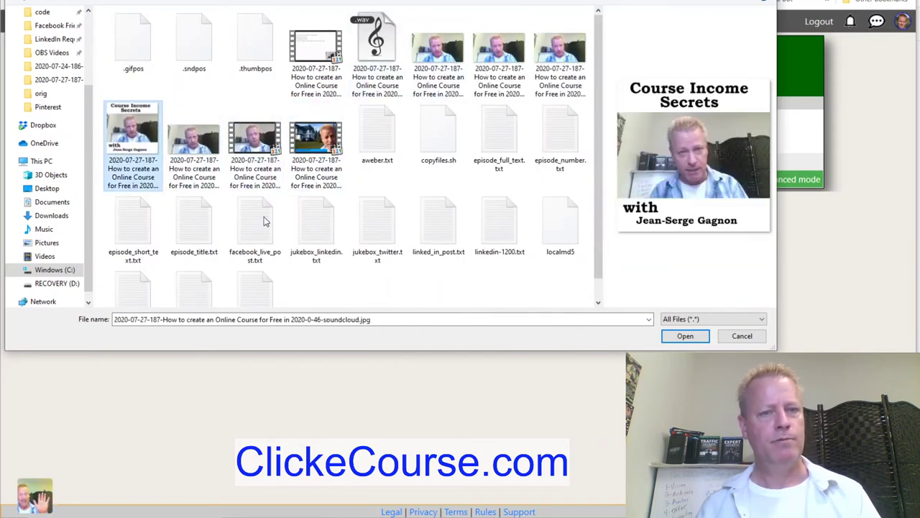
pyautogui.click(683, 337)
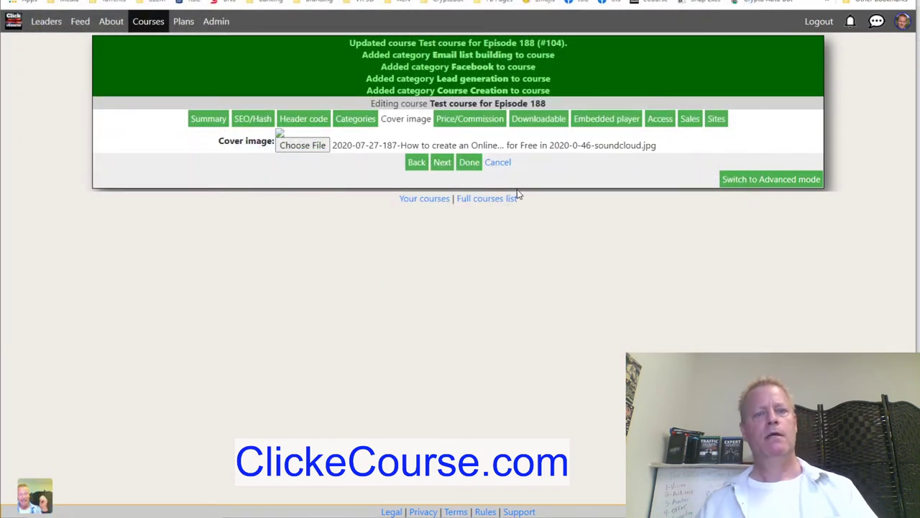
pyautogui.click(442, 161)
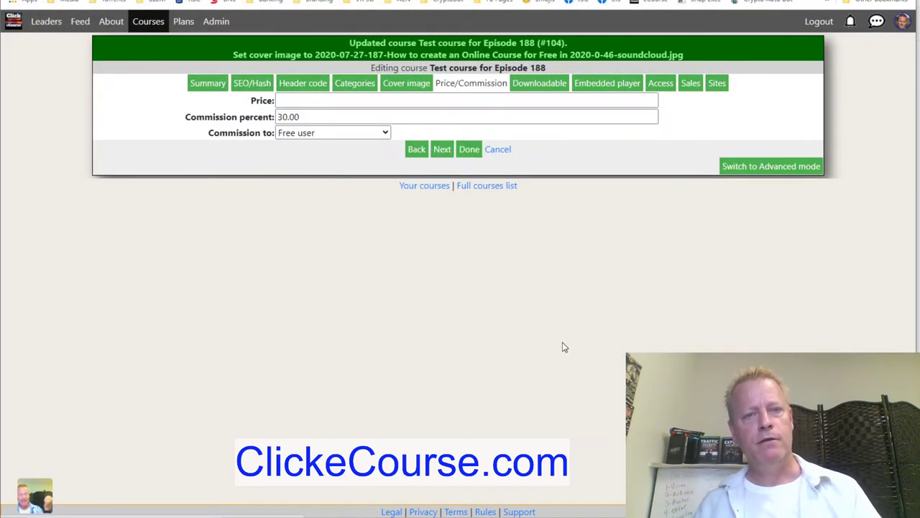
# - Set the course price to 149 and the commission percent to 90, and save to continue to the download settings
pyautogui.click(303, 104)
pyautogui.click(304, 101)
pyautogui.write('149')
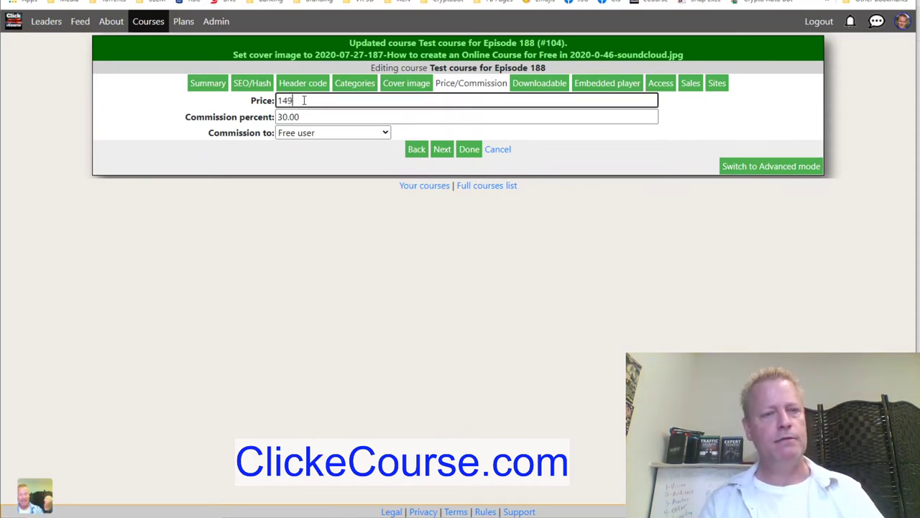
pyautogui.press('Tab')
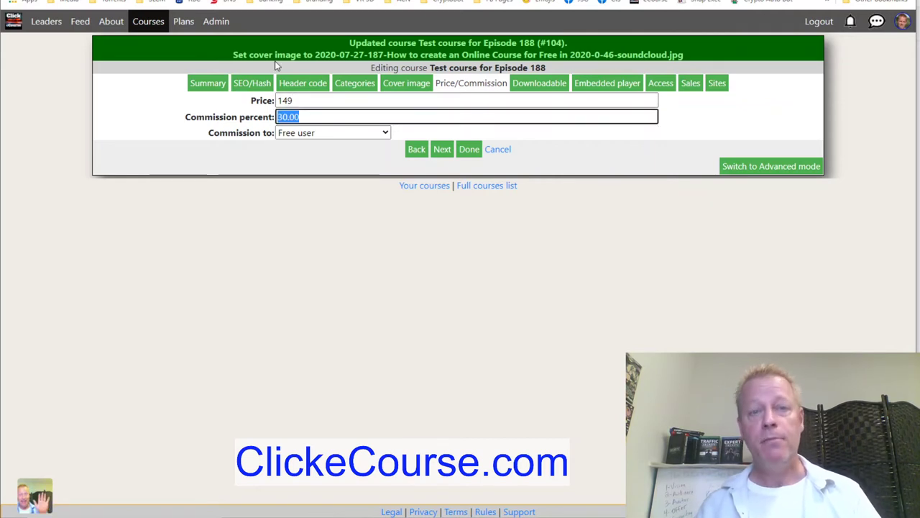
pyautogui.write('90')
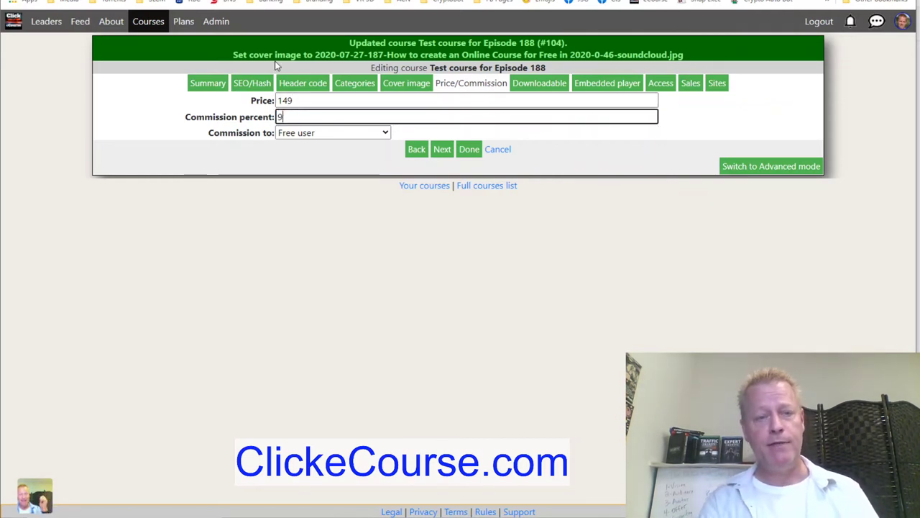
pyautogui.click(442, 150)
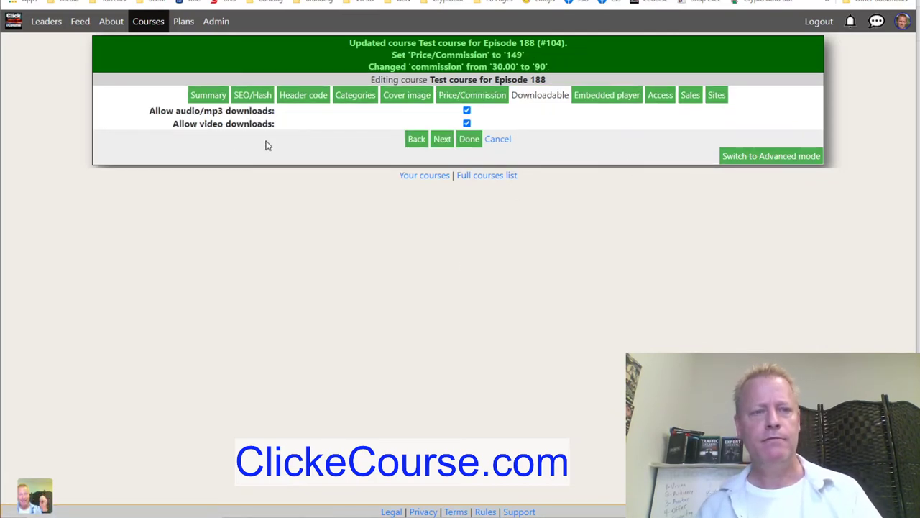
# - Review the course's embedded player, access and sales page settings, including the access options, and continue to the sites settings
pyautogui.click(608, 99)
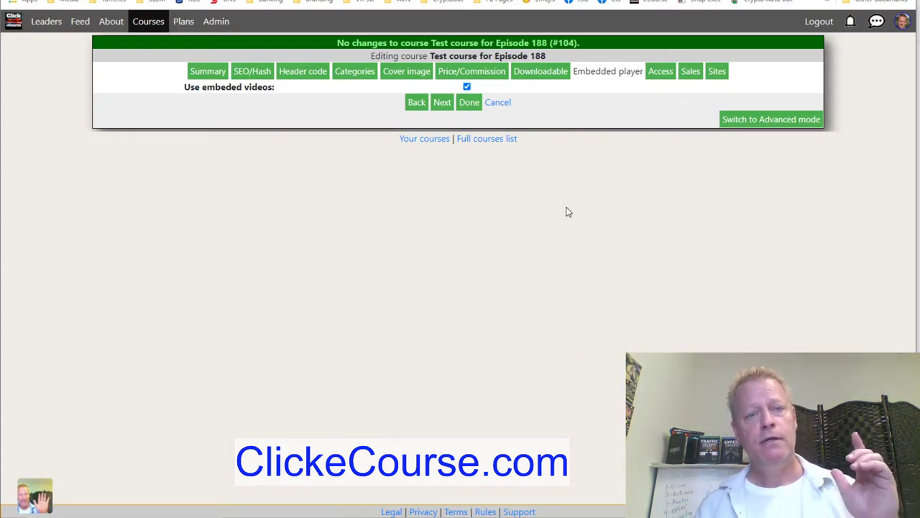
pyautogui.click(442, 102)
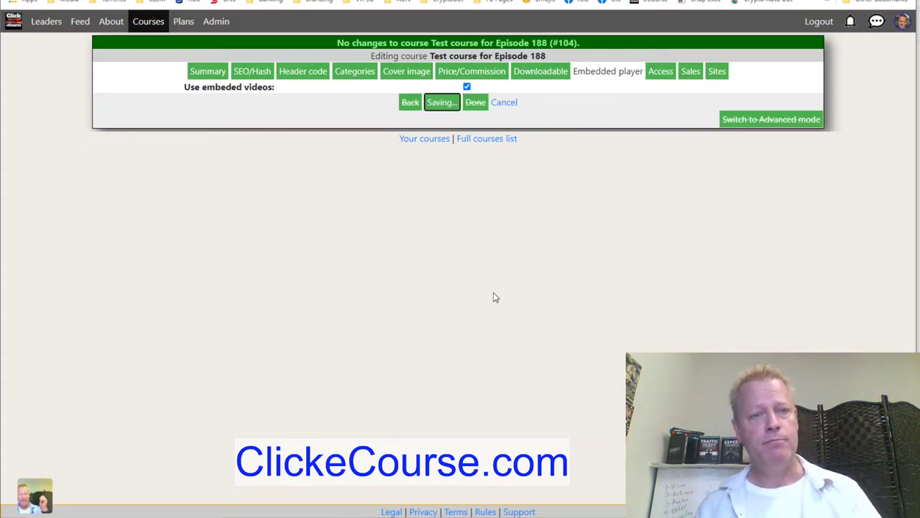
pyautogui.click(374, 88)
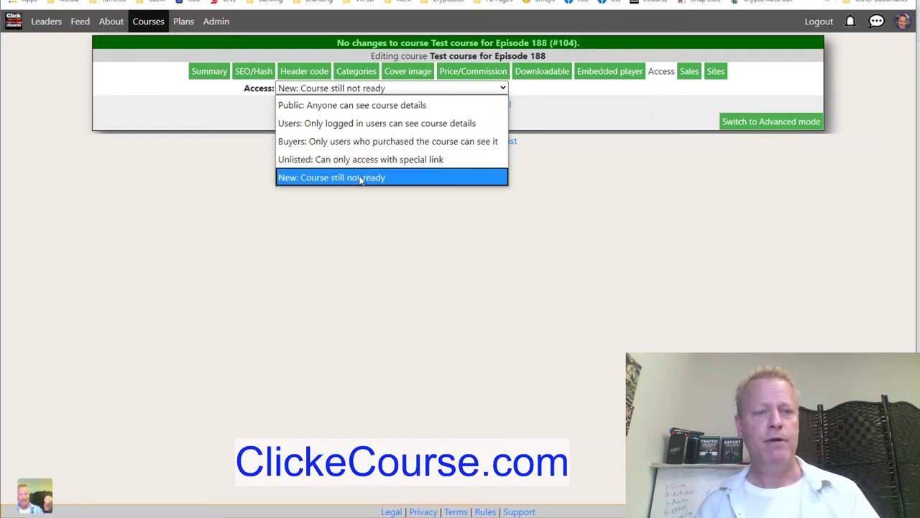
pyautogui.click(413, 247)
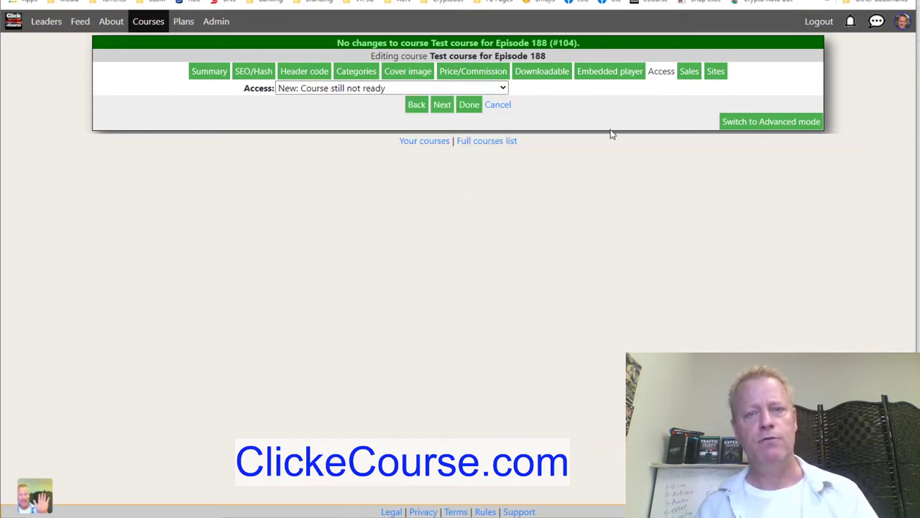
pyautogui.click(689, 71)
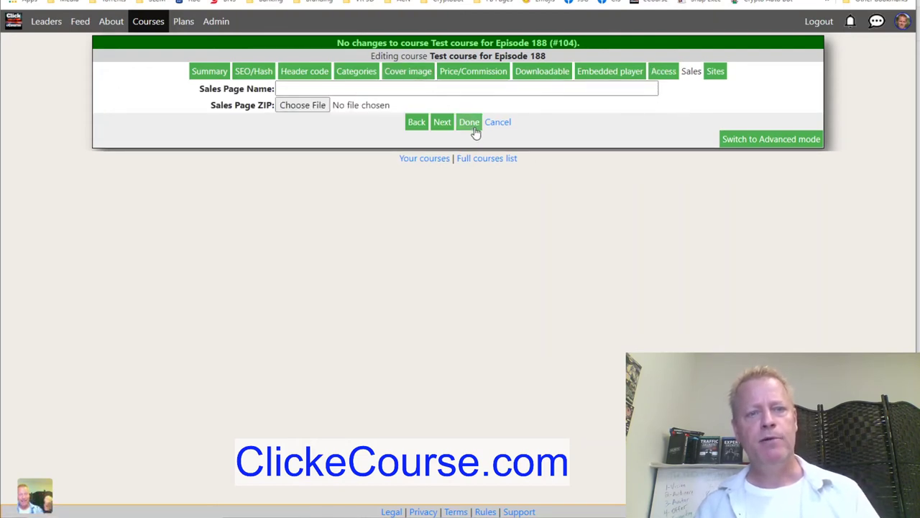
pyautogui.click(441, 123)
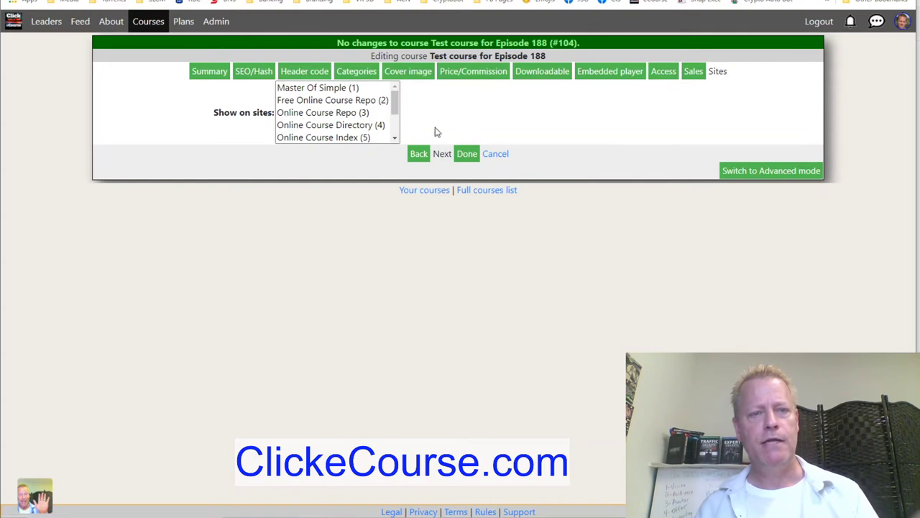
# - Choose Master Of Simple as a site to show the course on and finish the course setup
pyautogui.click(356, 89)
pyautogui.scroll(-2, 345, 117)
pyautogui.scroll(2, 345, 118)
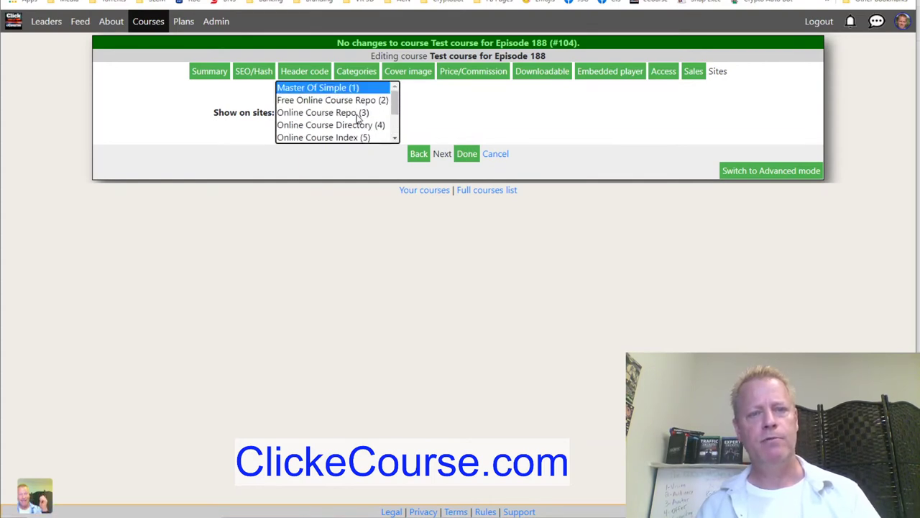
pyautogui.click(464, 154)
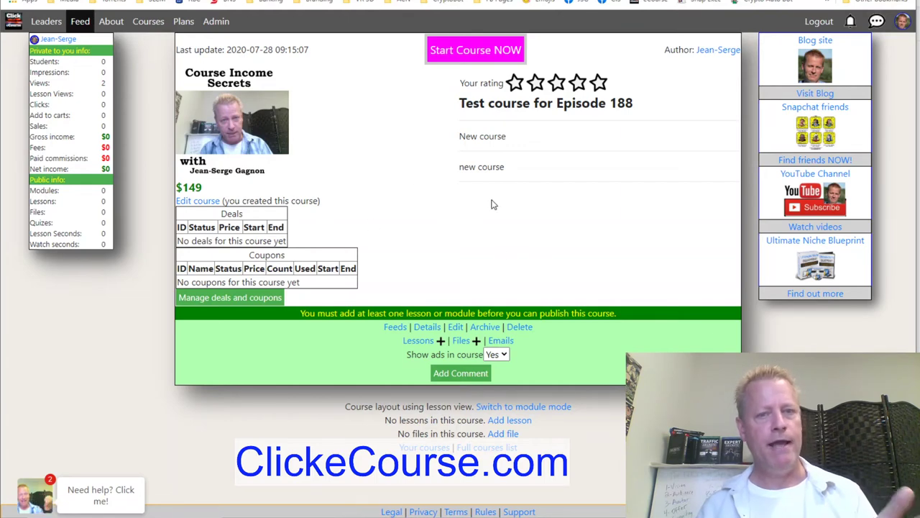
pyautogui.click(441, 340)
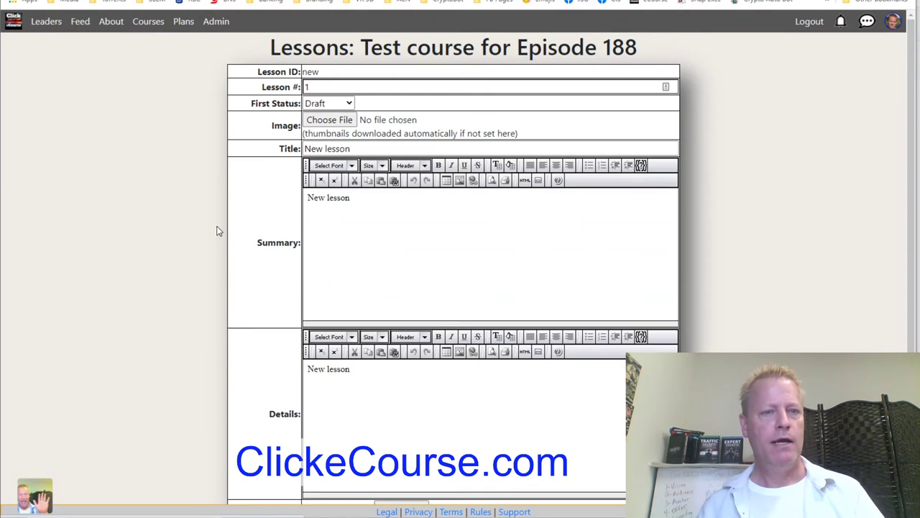
pyautogui.scroll(-3, 218, 230)
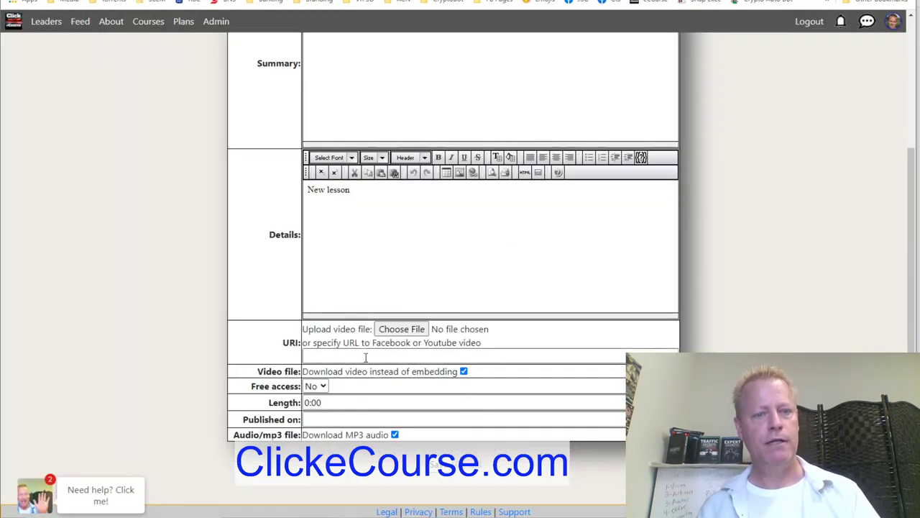
pyautogui.click(360, 356)
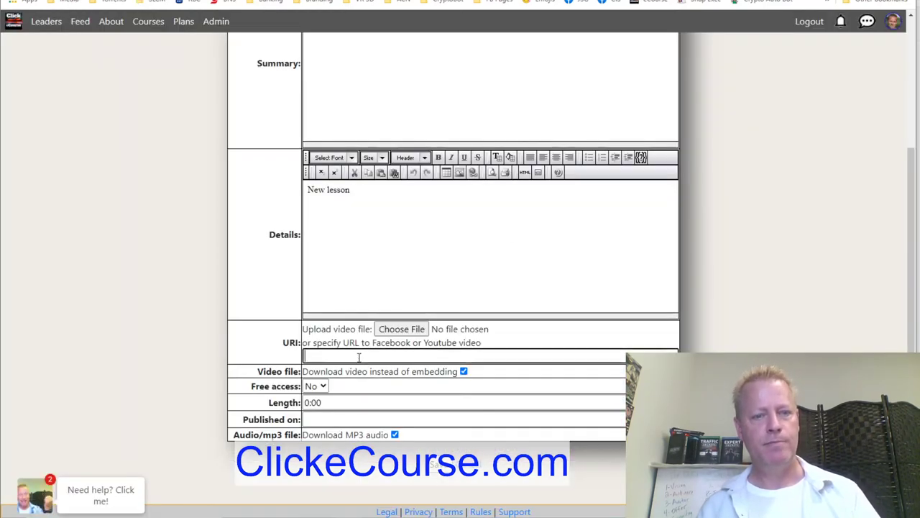
pyautogui.write('https://www.youtube.com/watch?v=846z7UivIjg')
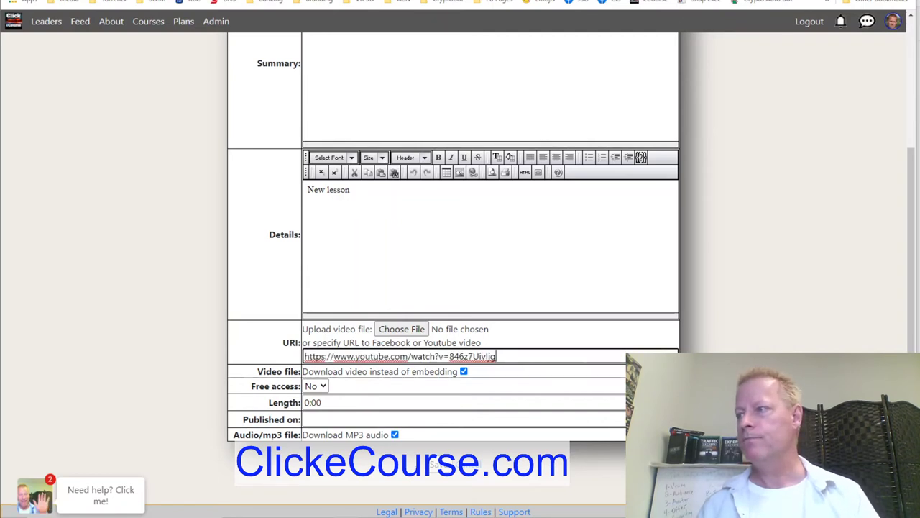
pyautogui.press('Tab')
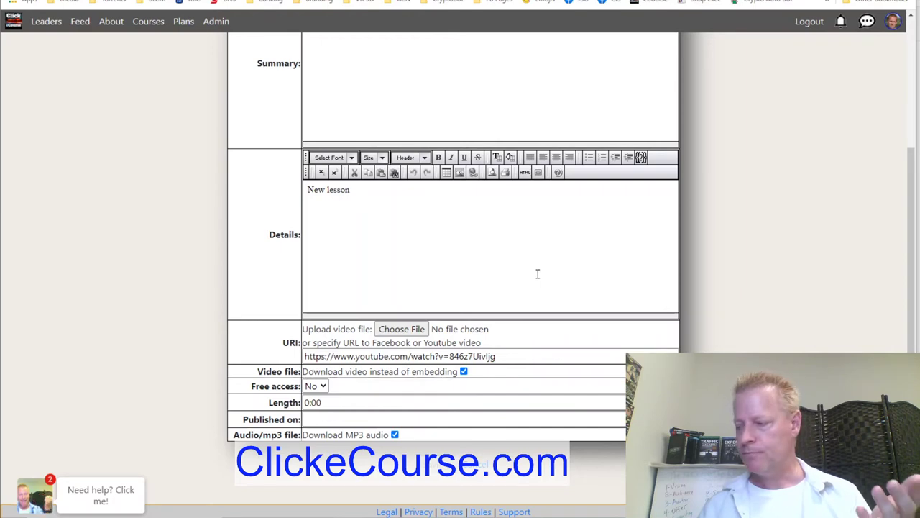
pyautogui.press('Return')
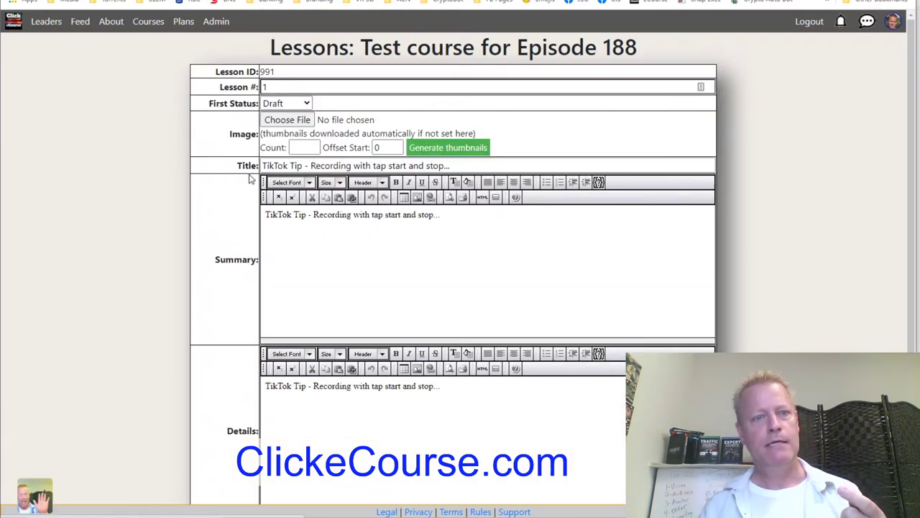
# - Set lesson 1's first status to Published and save the lesson
pyautogui.click(284, 103)
pyautogui.click(282, 138)
pyautogui.scroll(-3, 214, 180)
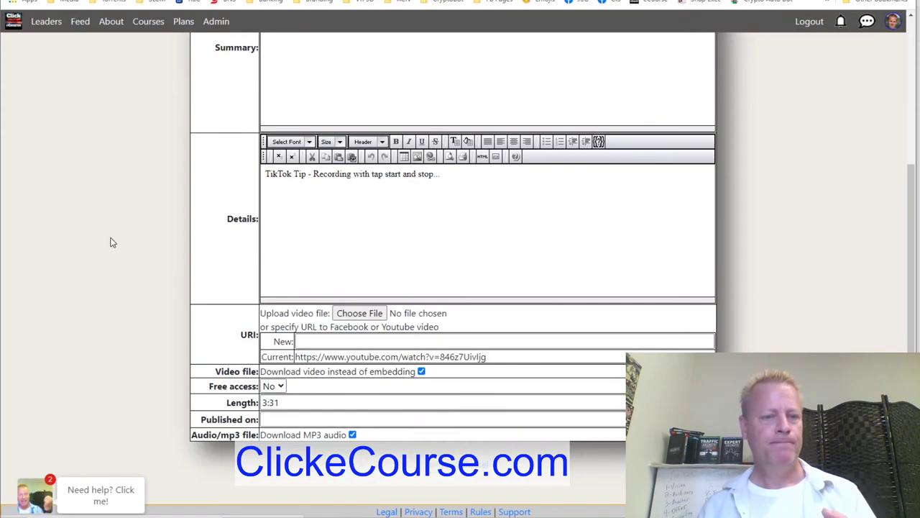
pyautogui.press('Return')
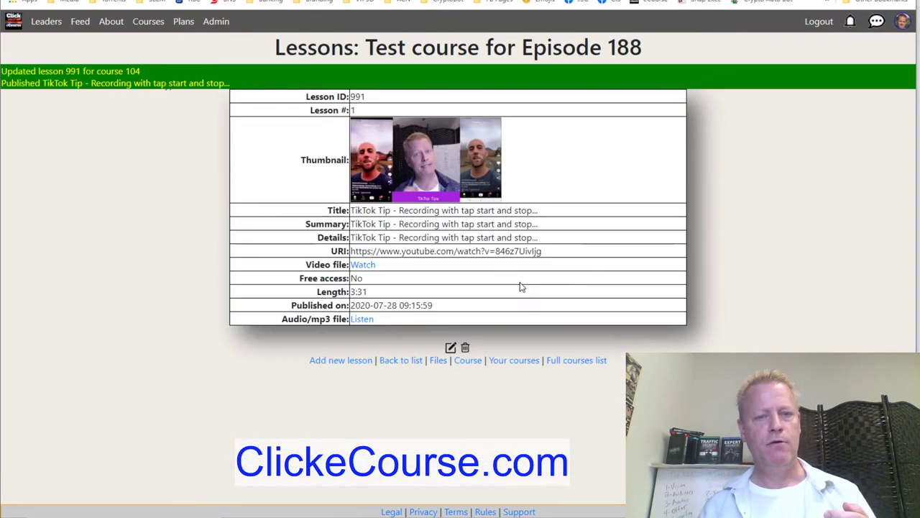
# - Start a second lesson in the course and open the TikTok Tip - Recording with tap start and stop video from the YouTube playlist
pyautogui.click(576, 360)
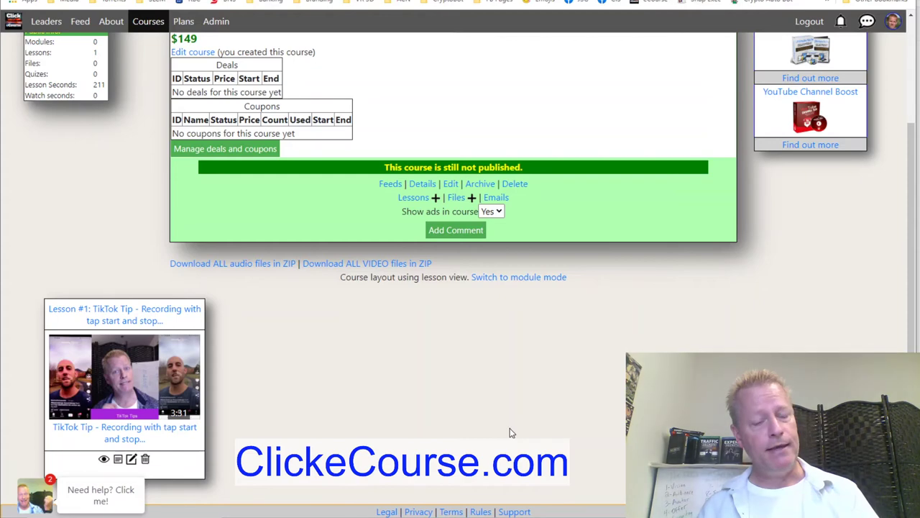
pyautogui.scroll(2, 468, 411)
pyautogui.click(435, 347)
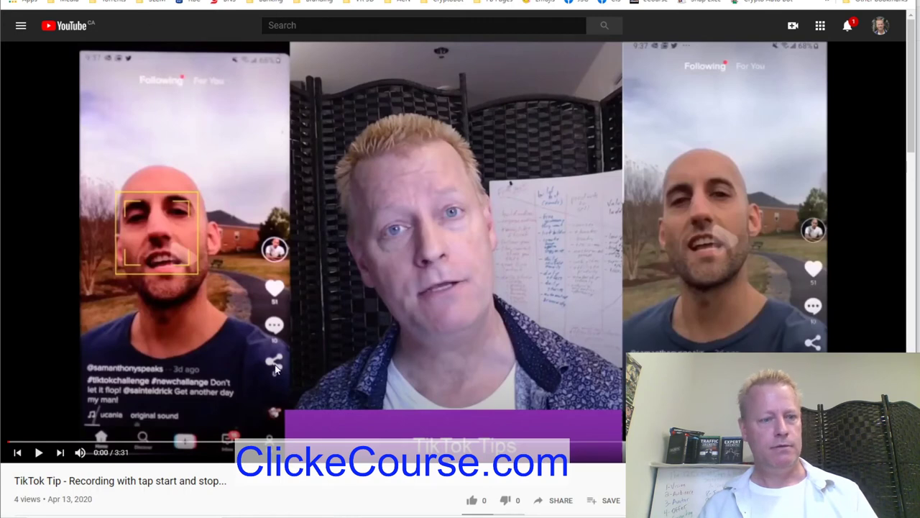
pyautogui.scroll(-4, 290, 427)
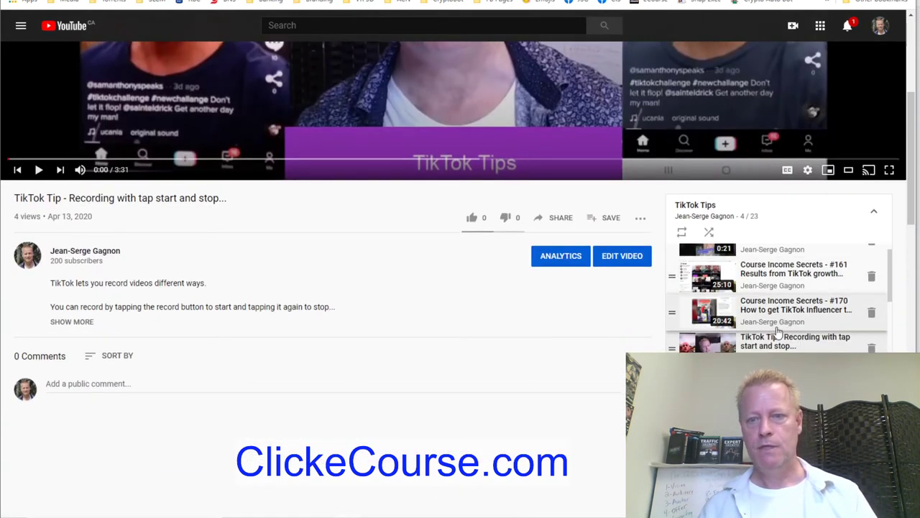
pyautogui.click(823, 344)
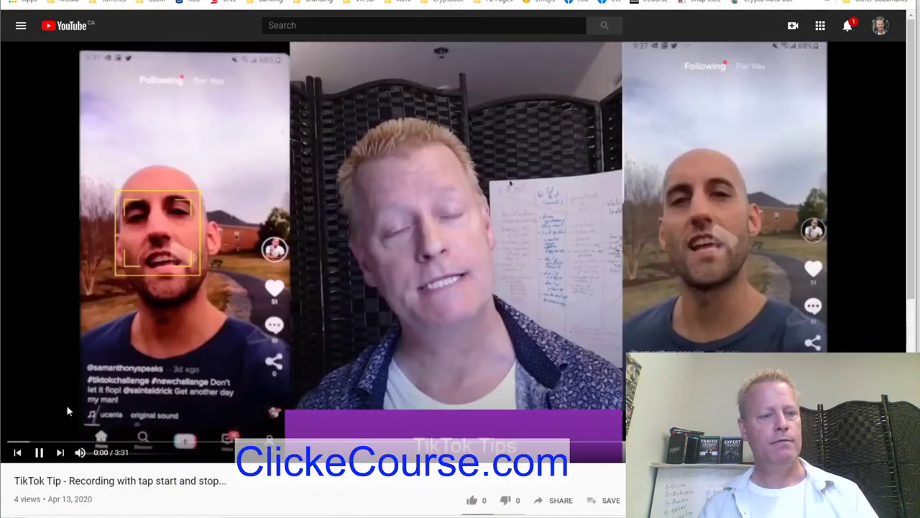
pyautogui.click(39, 452)
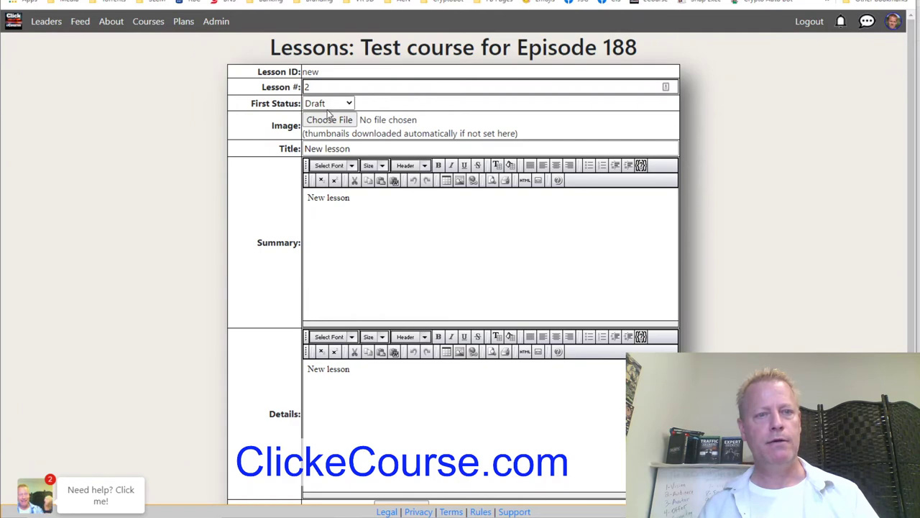
pyautogui.click(329, 104)
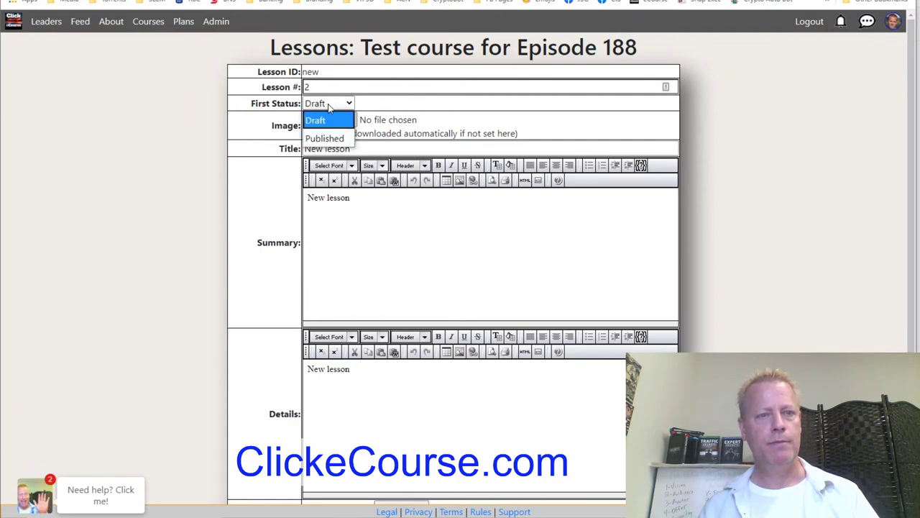
pyautogui.click(324, 138)
pyautogui.scroll(-3, 284, 148)
pyautogui.click(362, 355)
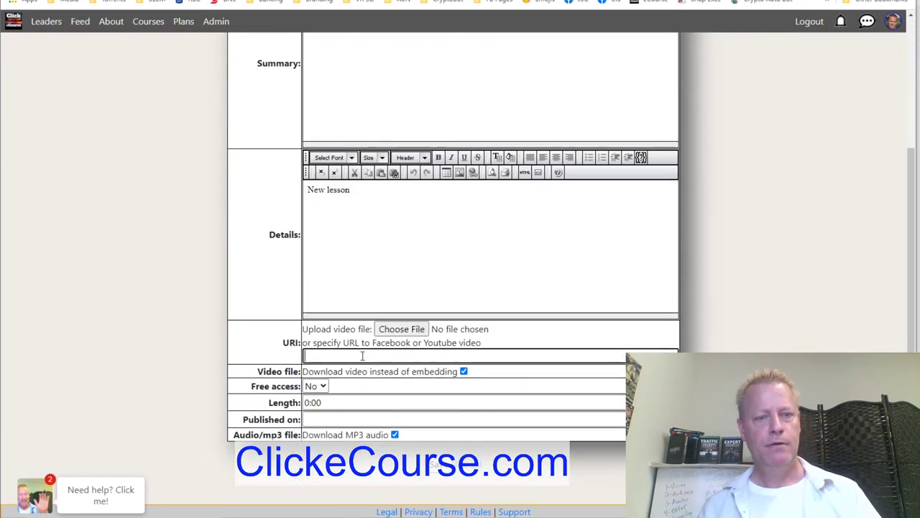
pyautogui.write('https://www.youtube.com/watch?v=846z7Uivljg')
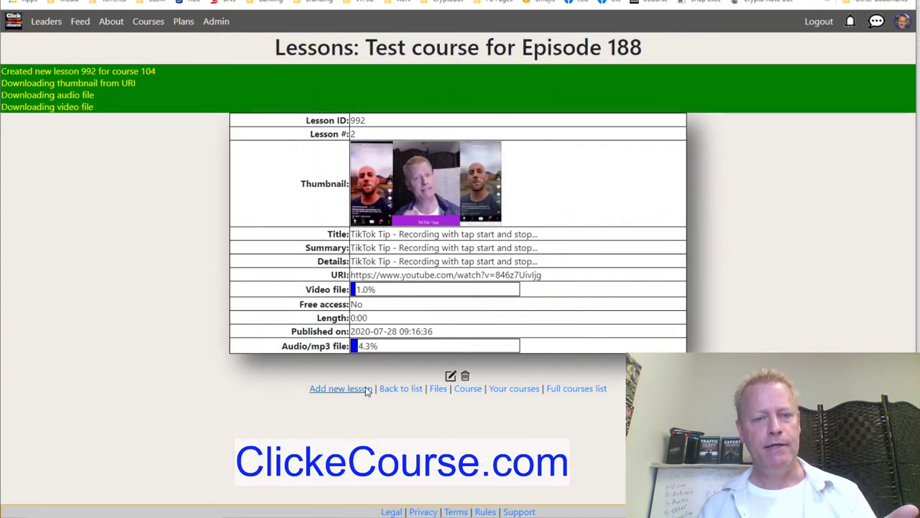
# - Start a third lesson and open the TikTok Tip - Adding Music or Sound video from the YouTube playlist, pausing its playback
pyautogui.click(340, 388)
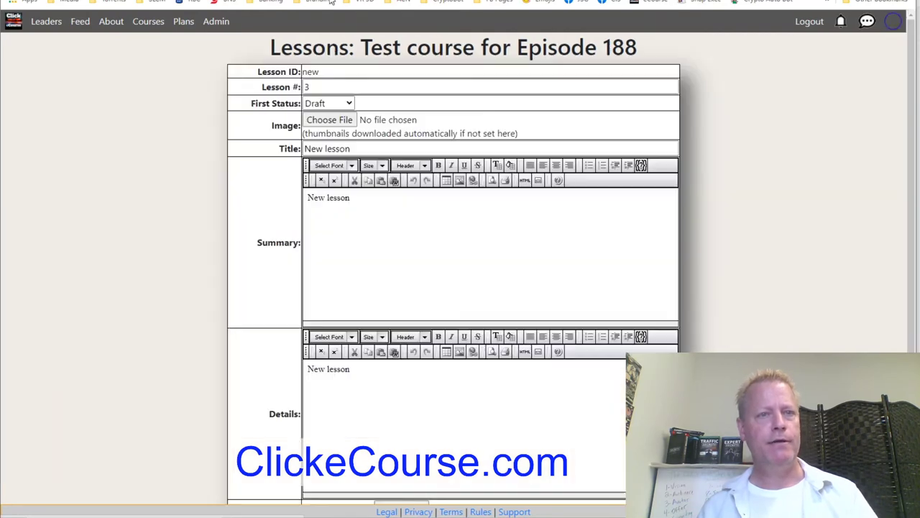
pyautogui.click(229, 2)
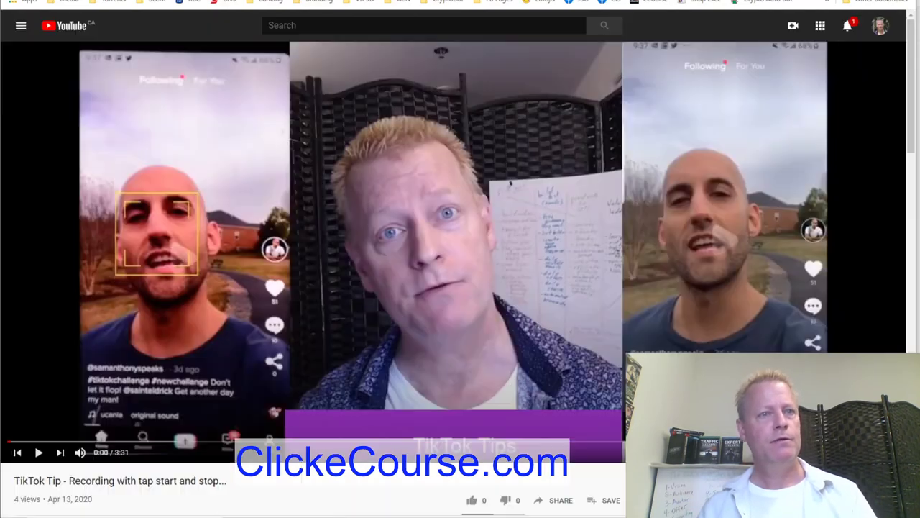
pyautogui.scroll(-4, 339, 366)
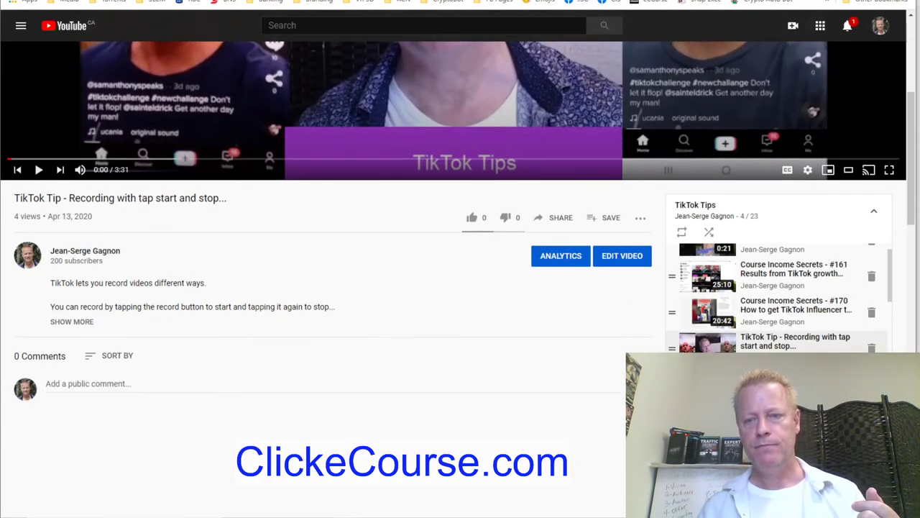
pyautogui.scroll(4, 413, 334)
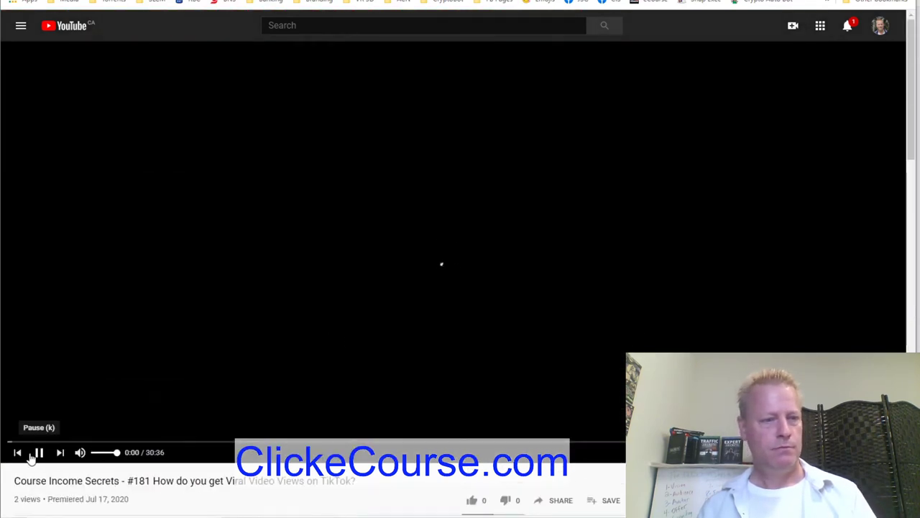
pyautogui.scroll(-3, 498, 397)
pyautogui.scroll(-1, 554, 378)
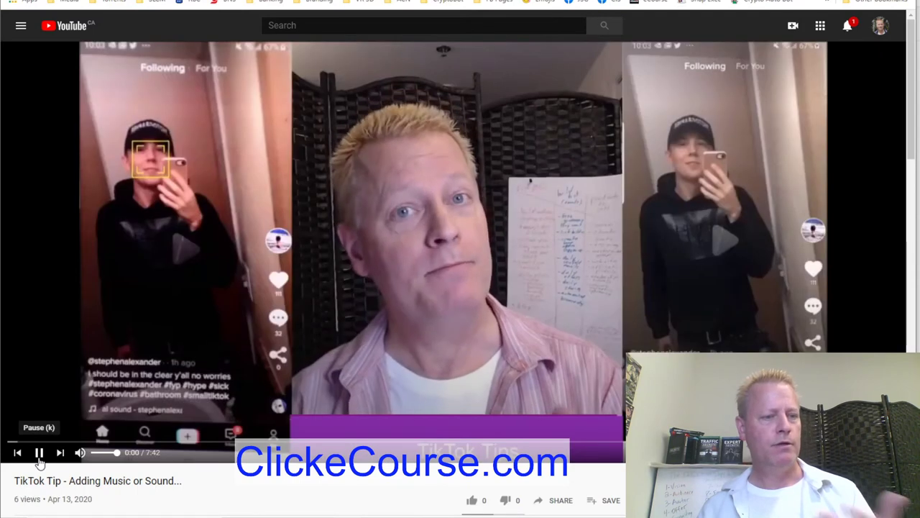
pyautogui.click(39, 457)
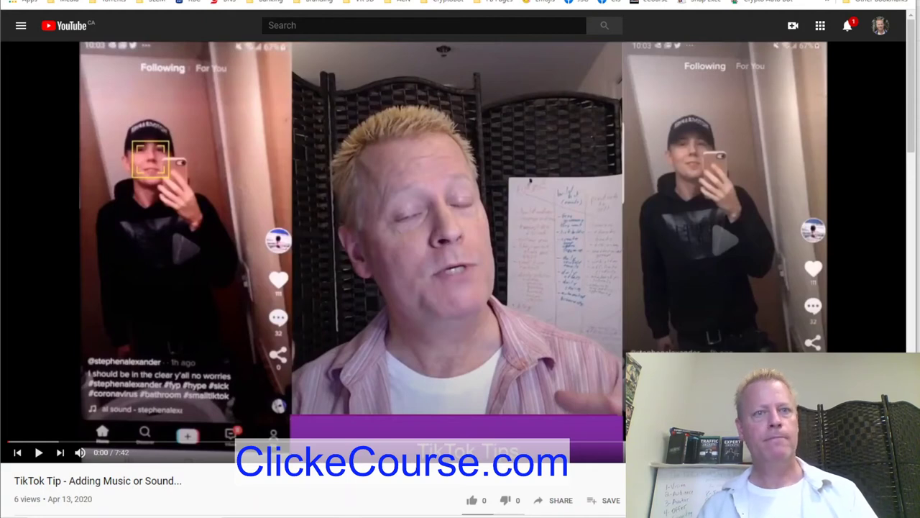
pyautogui.hotkey('ctrl', 'Tab')
pyautogui.click(335, 103)
pyautogui.click(328, 136)
pyautogui.scroll(-3, 370, 368)
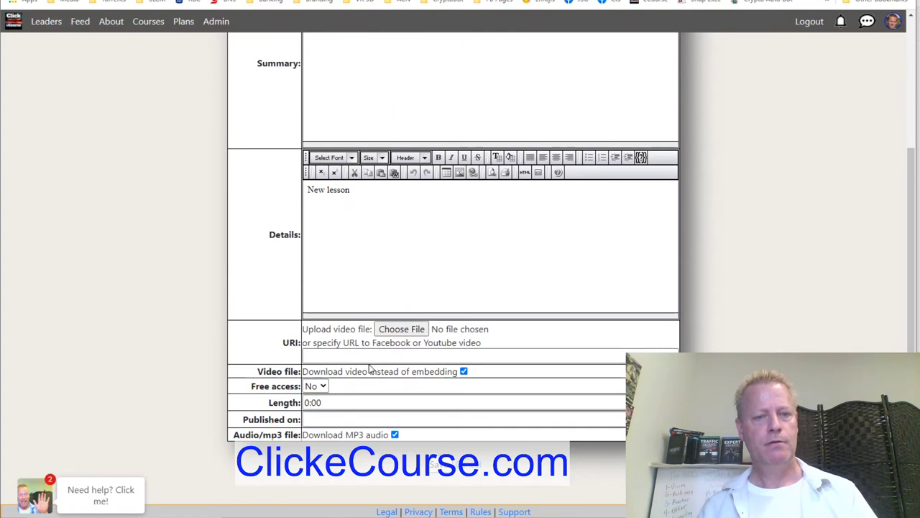
pyautogui.click(365, 357)
pyautogui.write('https://www.youtube.com/watch?v=CEXqfxxvowQ')
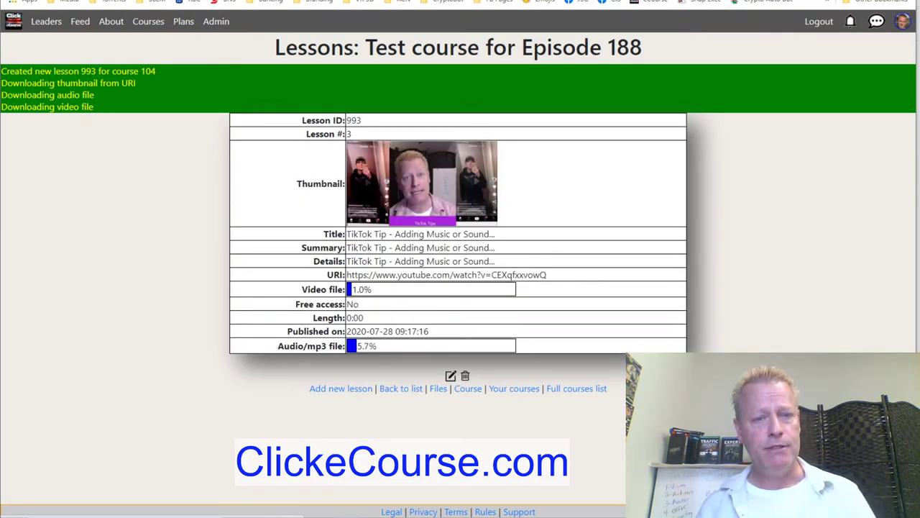
# - Check the details filled in for lesson 3 and open the course page to view its lesson list
pyautogui.moveTo(383, 234); pyautogui.dragTo(396, 249)
pyautogui.click(410, 255)
pyautogui.click(462, 389)
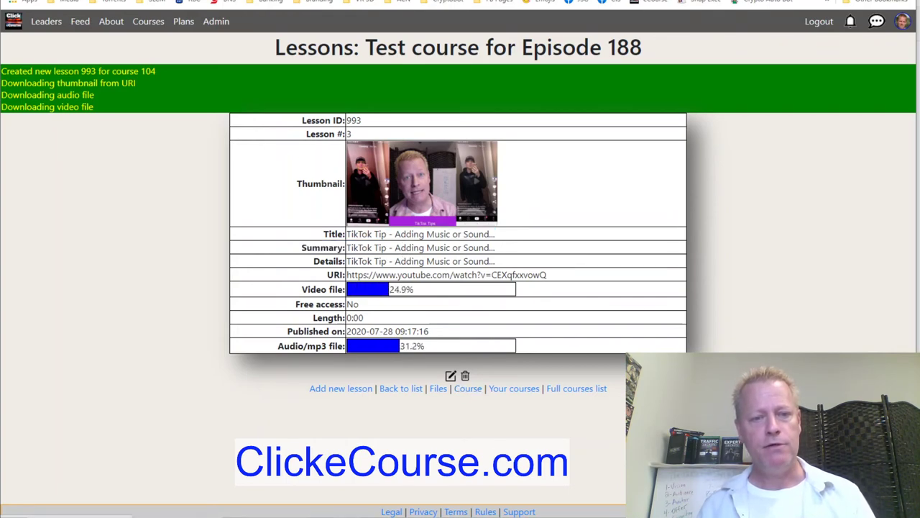
pyautogui.scroll(-3, 647, 318)
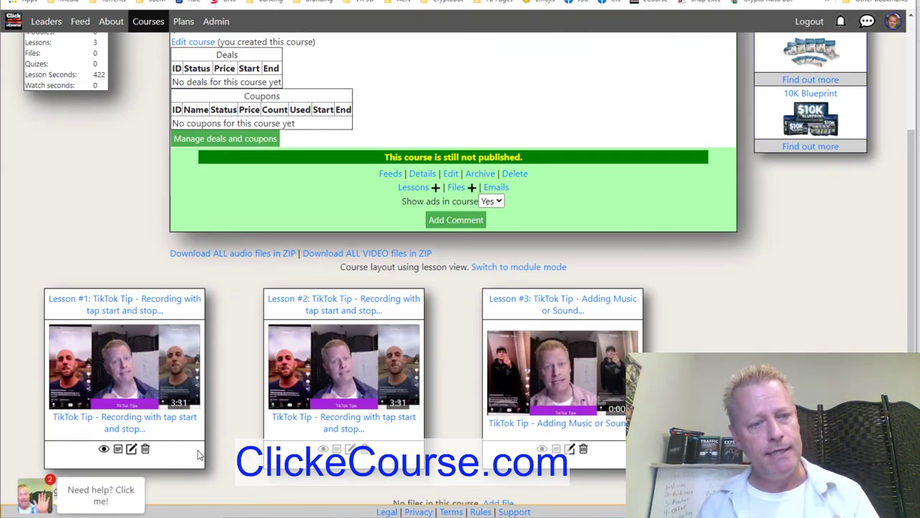
pyautogui.moveTo(362, 379)
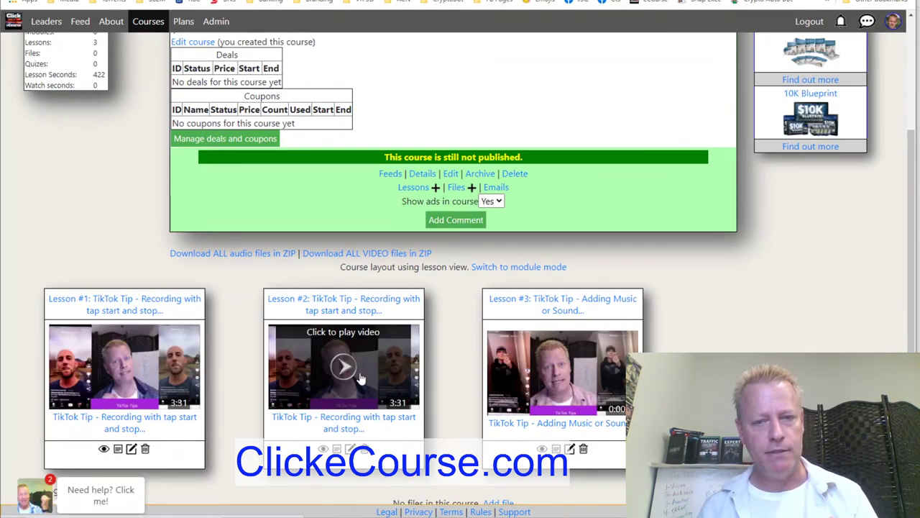
# - Play lesson 1 from the course page, skip ahead in its video and pause it
pyautogui.click(149, 377)
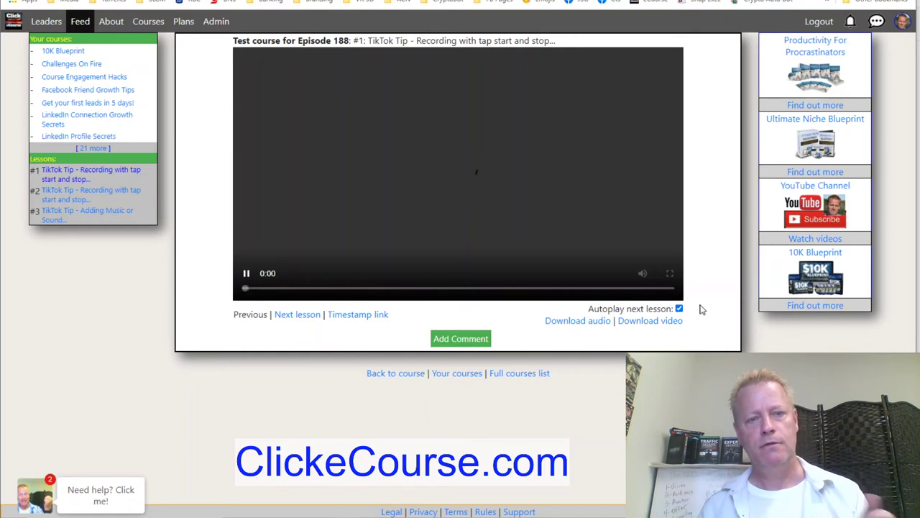
pyautogui.click(617, 273)
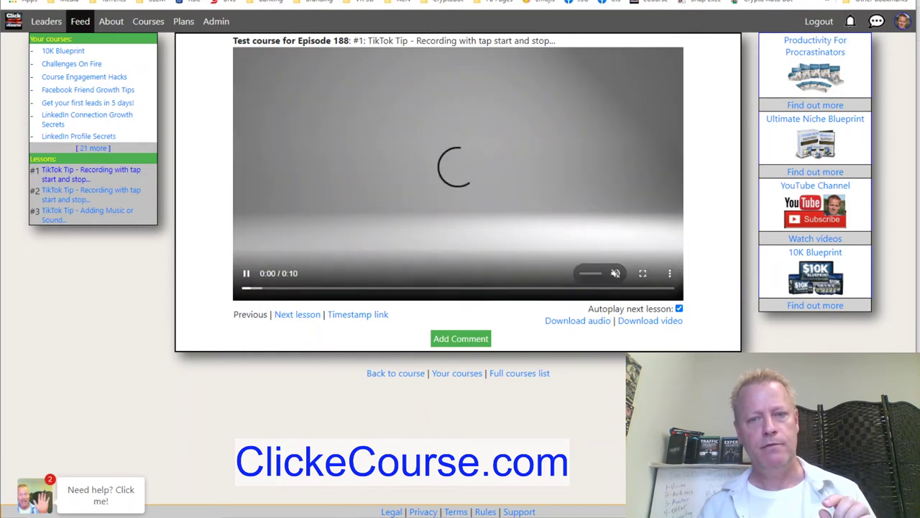
pyautogui.click(659, 288)
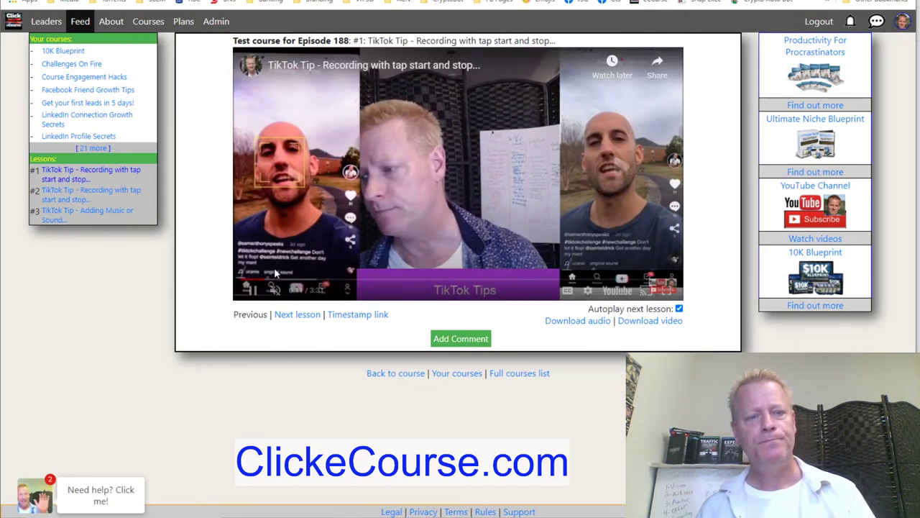
pyautogui.click(458, 280)
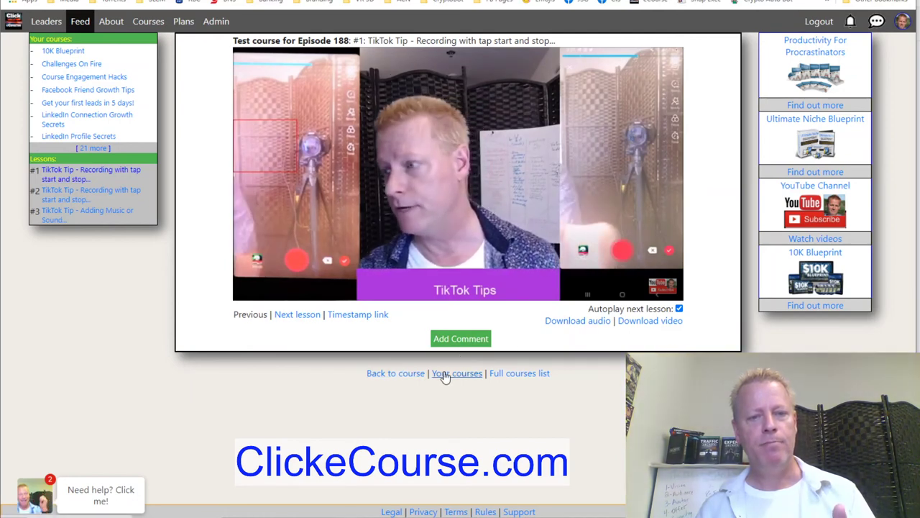
pyautogui.click(253, 290)
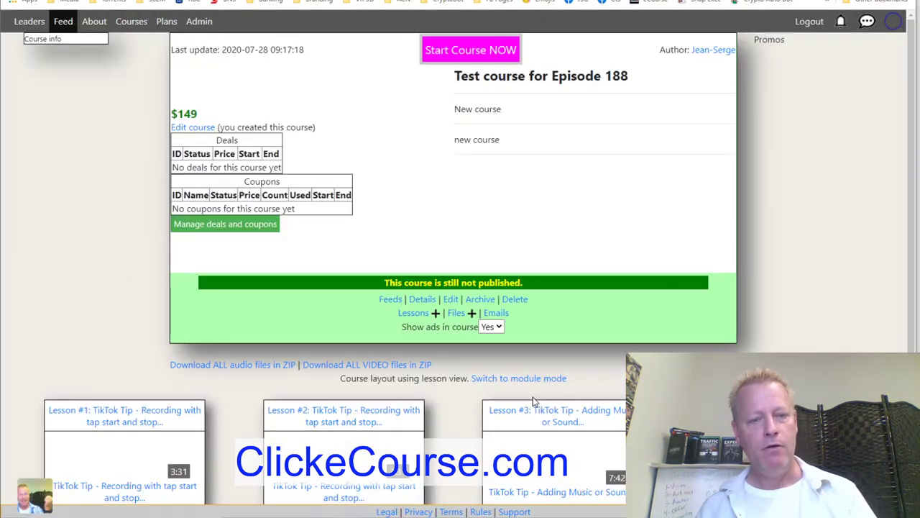
# - Review the course page, start the course from it and skip ahead in the first lesson's video
pyautogui.moveTo(80, 21)
pyautogui.scroll(-2, 80, 21)
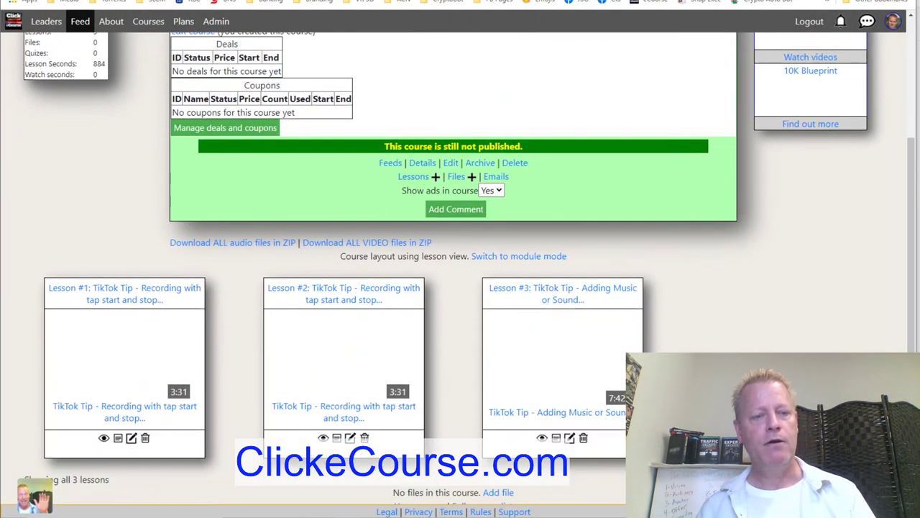
pyautogui.scroll(3, 834, 290)
pyautogui.click(455, 48)
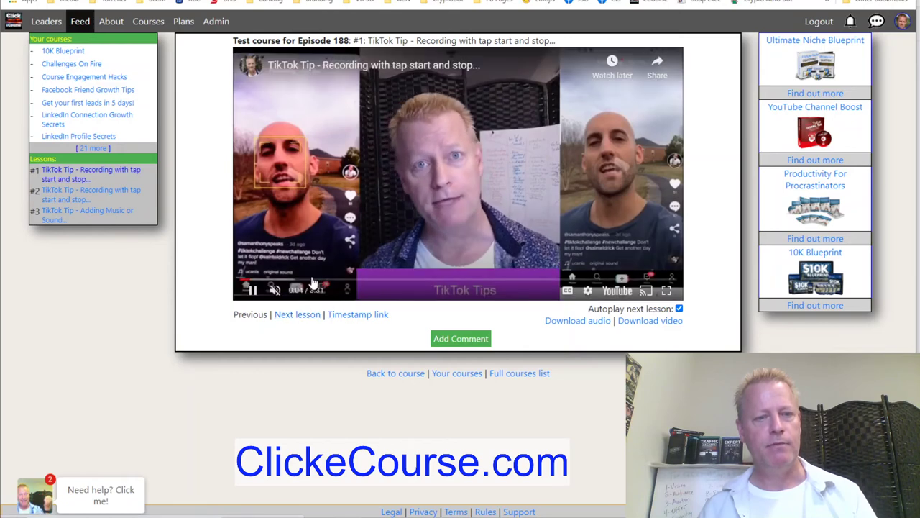
pyautogui.click(380, 286)
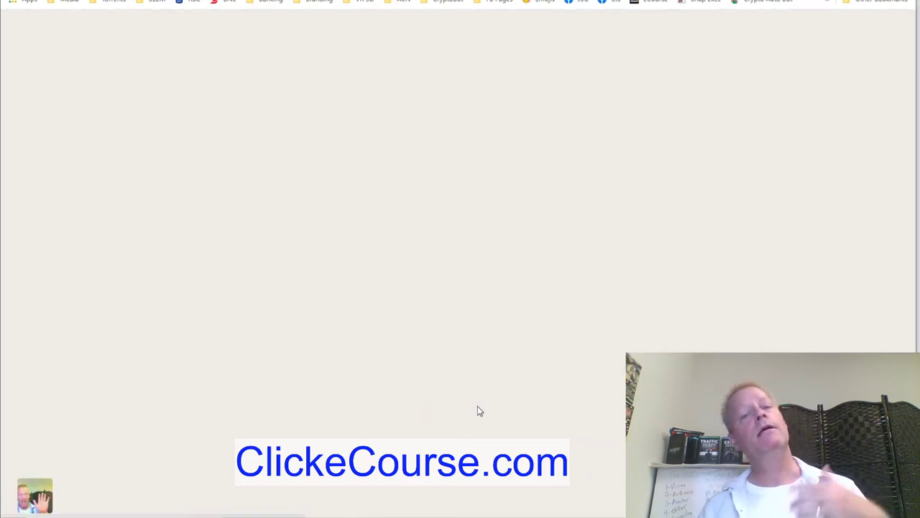
# - Look over the course page's lessons again, replay lesson 1 and pause the video
pyautogui.scroll(-1, 486, 162)
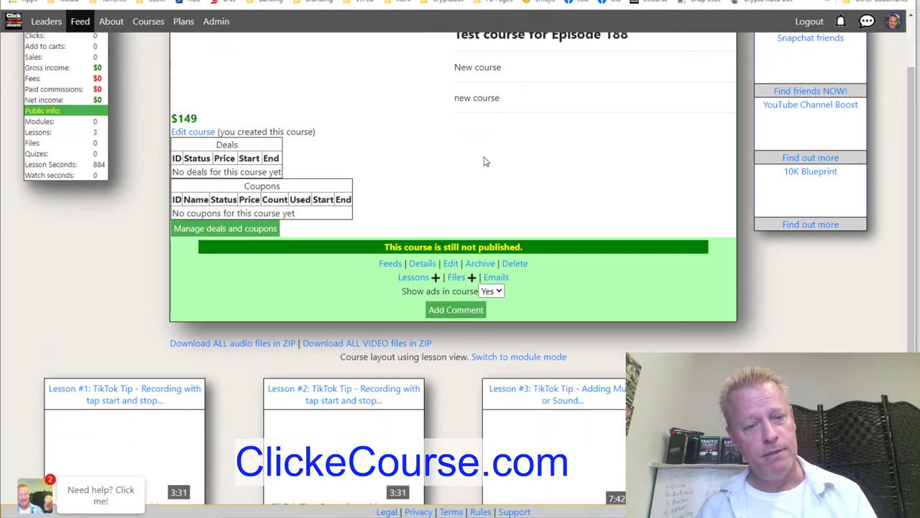
pyautogui.scroll(-2, 485, 161)
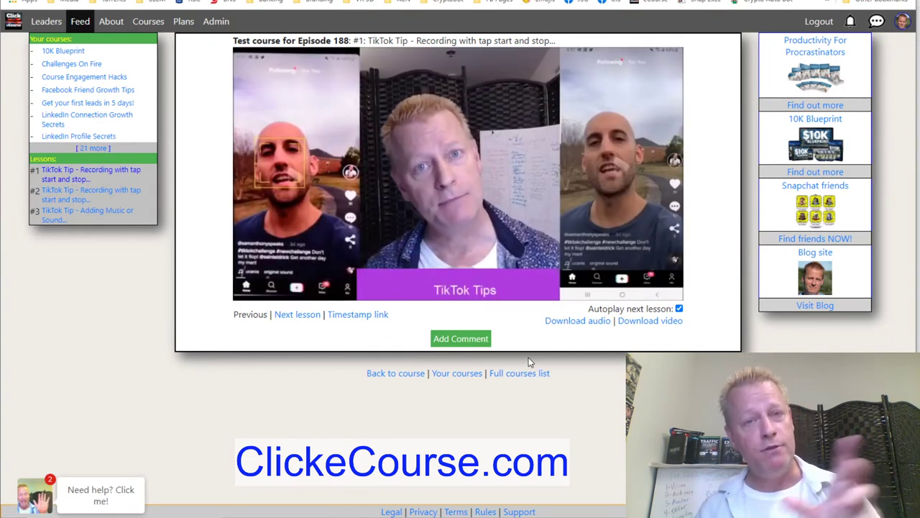
pyautogui.moveTo(485, 273)
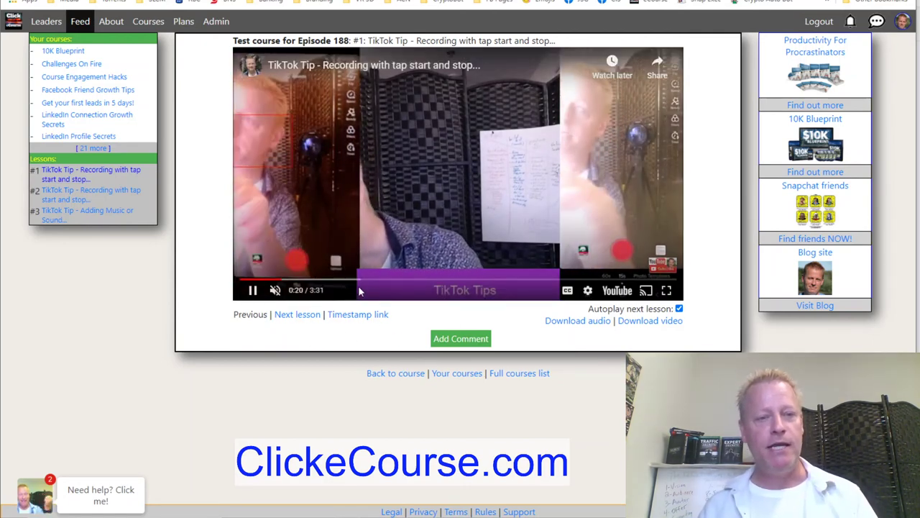
pyautogui.click(251, 290)
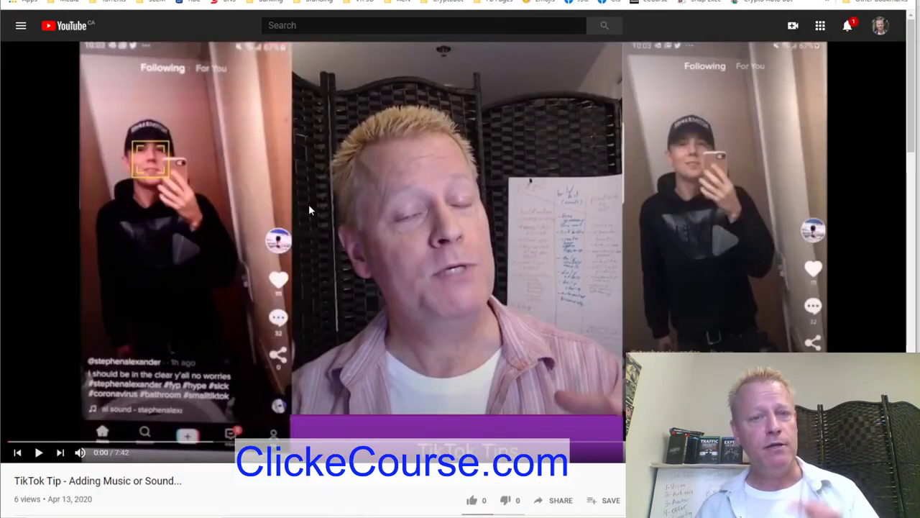
# - Switch to YouTube and look through the videos in the TikTok Tips playlist
pyautogui.scroll(-4, 620, 317)
pyautogui.scroll(-5, 806, 326)
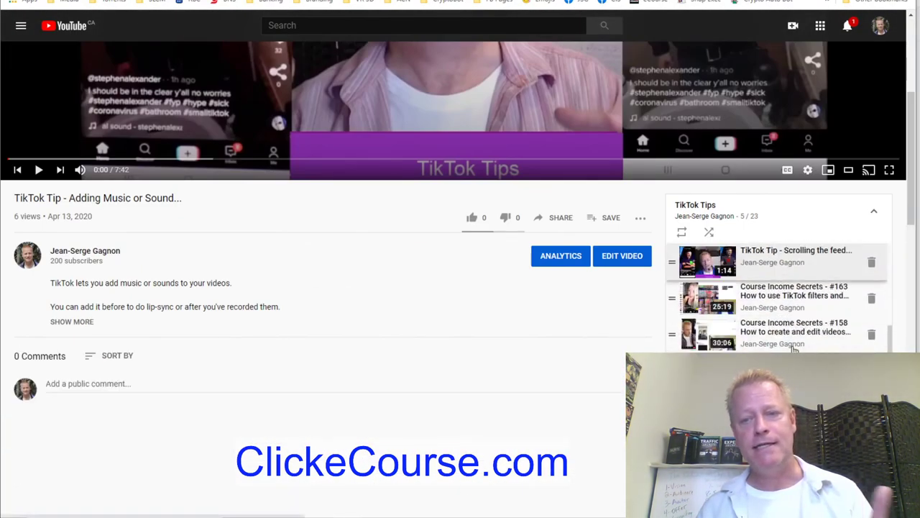
pyautogui.scroll(5, 791, 338)
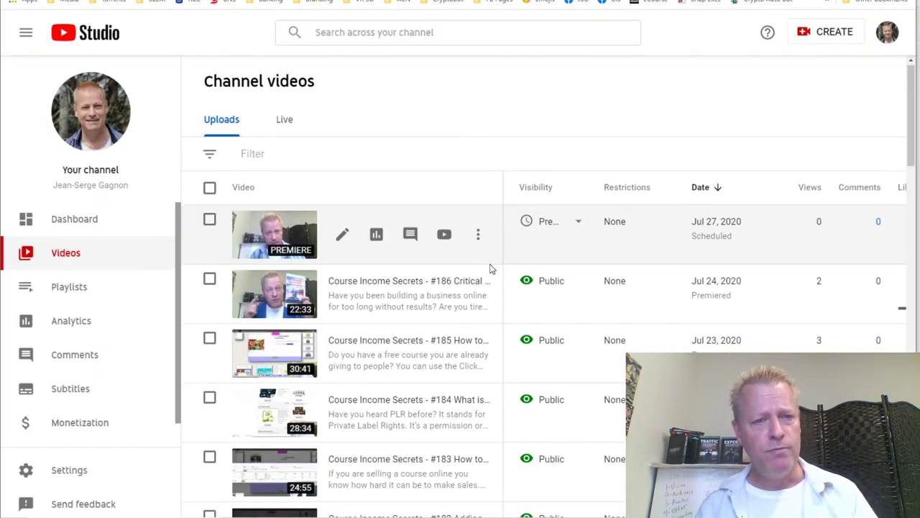
# - Look through the channel's uploaded videos in YouTube Studio
pyautogui.scroll(-3, 532, 302)
pyautogui.scroll(-5, 511, 335)
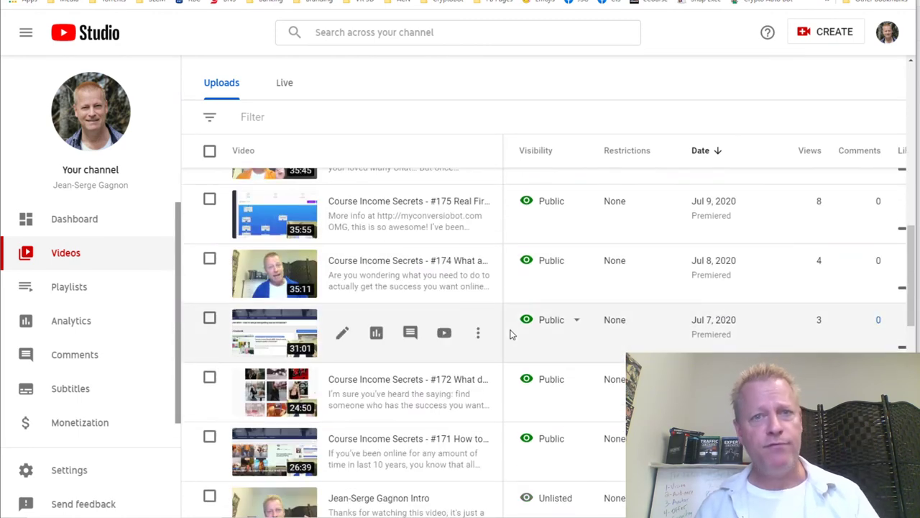
pyautogui.scroll(12, 510, 334)
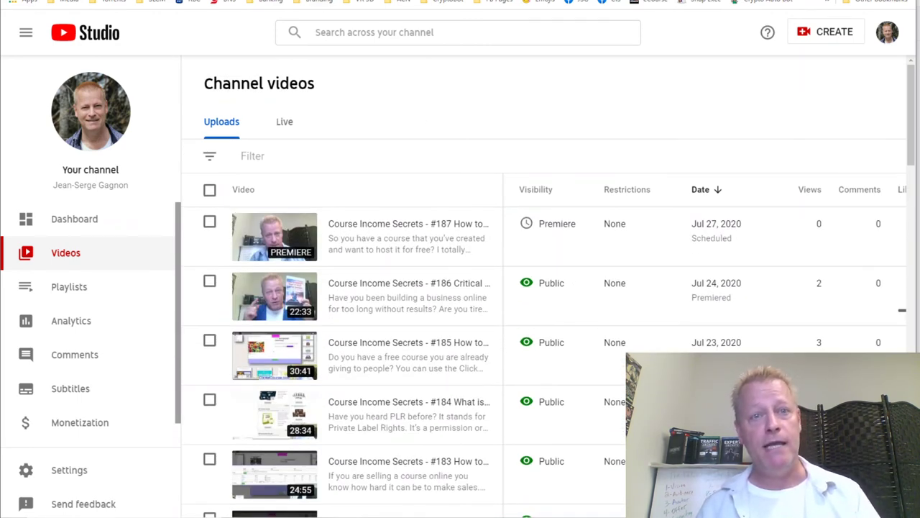
# - Open the personal blog site in a new browser tab and look over its recent posts
pyautogui.hotkey('ctrl', 't')
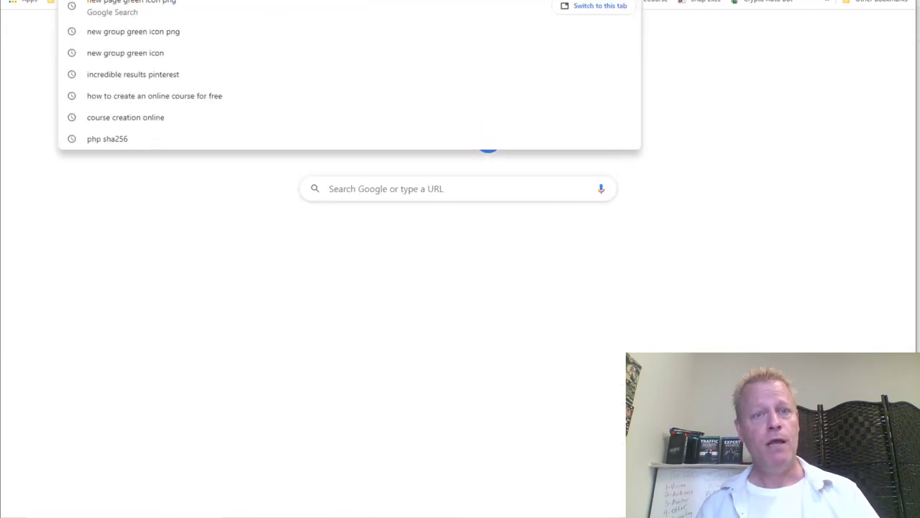
pyautogui.write('jean')
pyautogui.press('Return')
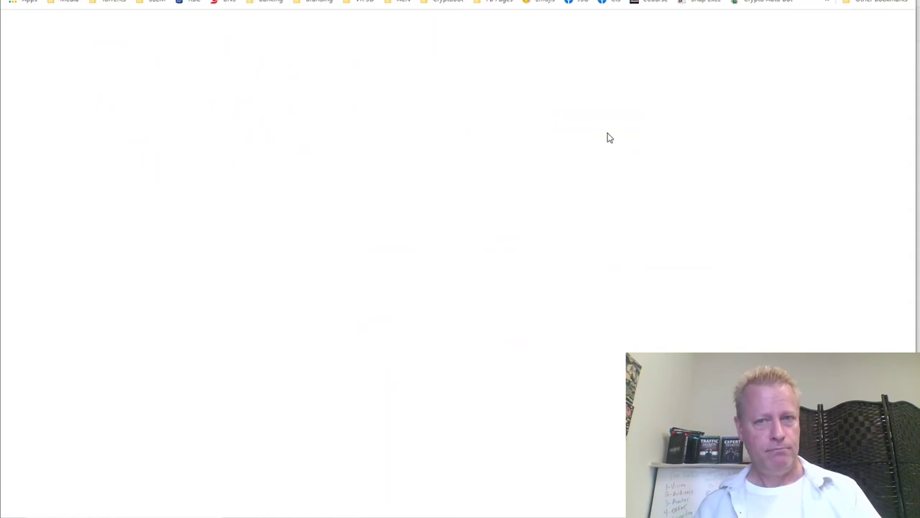
pyautogui.scroll(-9, 467, 248)
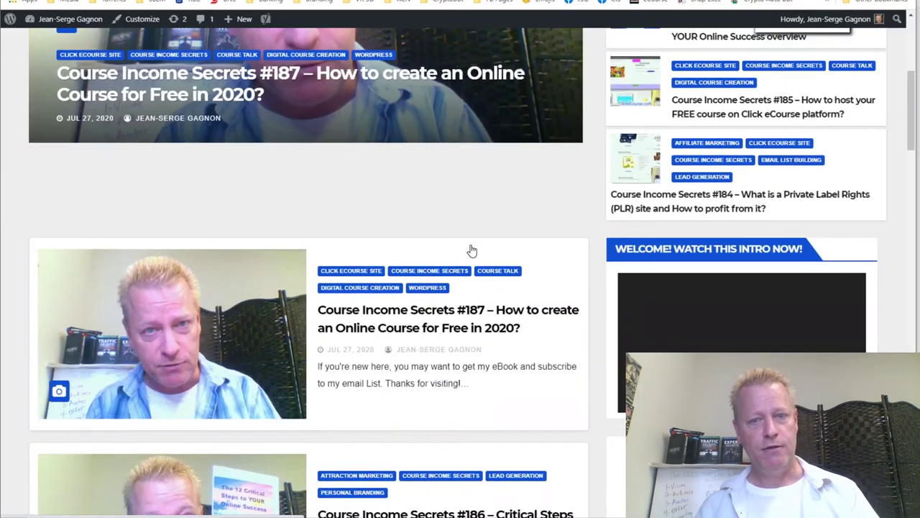
pyautogui.scroll(10, 471, 248)
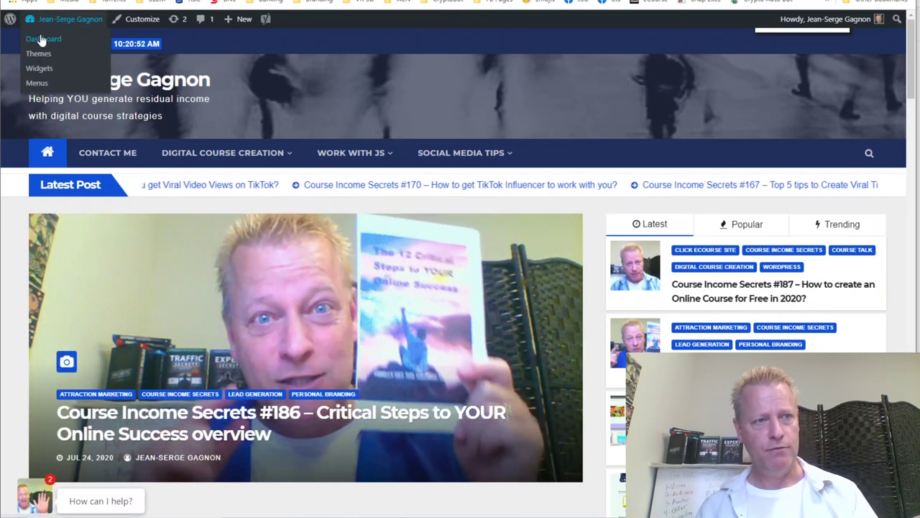
# - Add a new page from the blog's WordPress dashboard and title it "Free Lead Generation Solutions"
pyautogui.moveTo(317, 148)
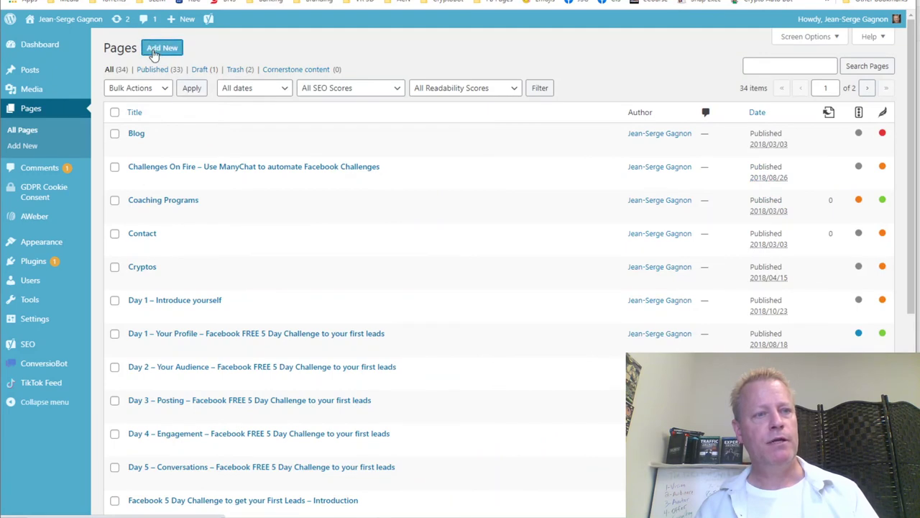
pyautogui.click(378, 164)
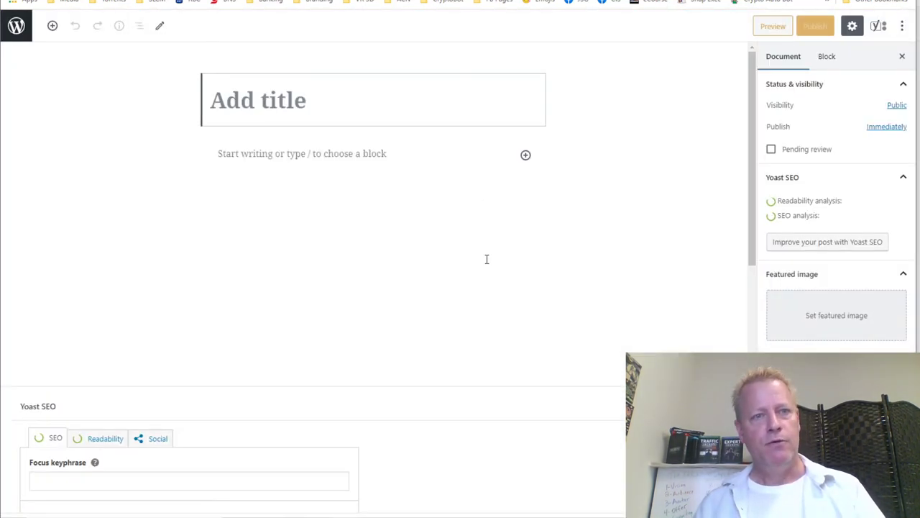
pyautogui.write('Fr')
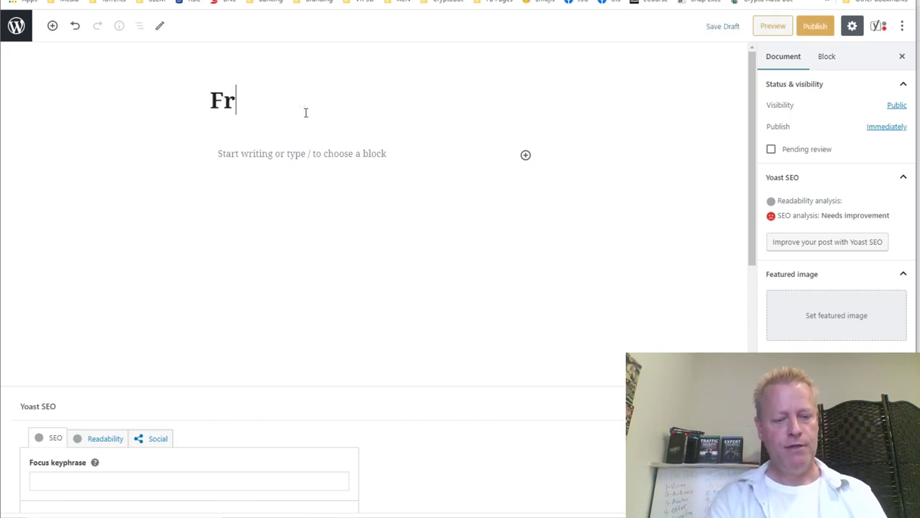
pyautogui.write('ee Lead G')
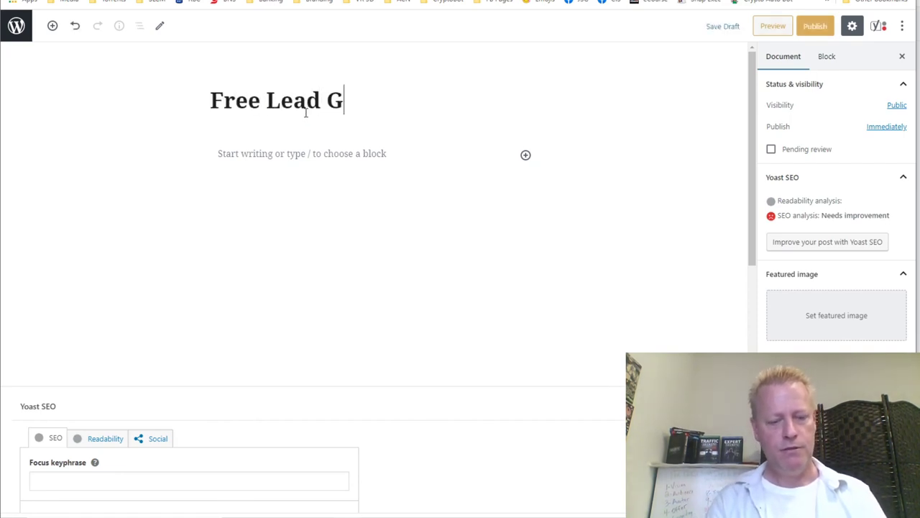
pyautogui.write('eneration Solutions')
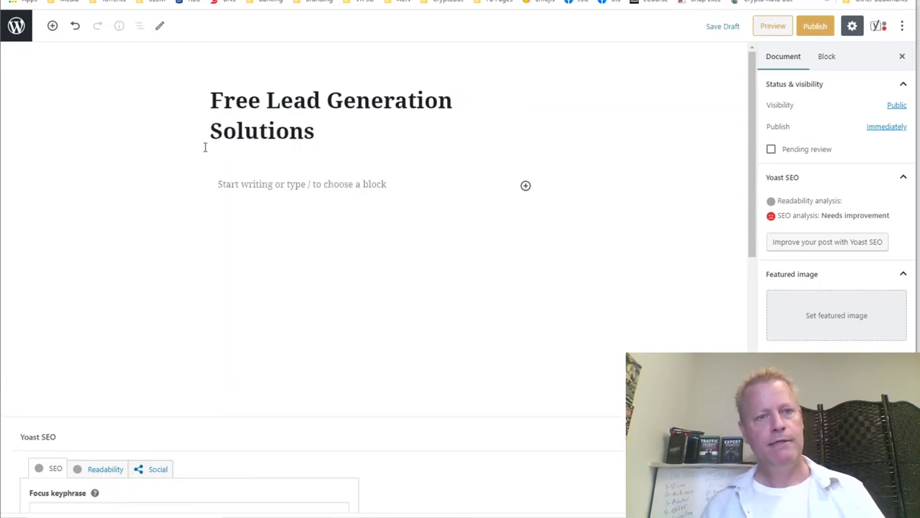
# - Write the intro paragraph "Welcome to this course on how to generate leads for your business for free" below the page title
pyautogui.click(303, 180)
pyautogui.write('W')
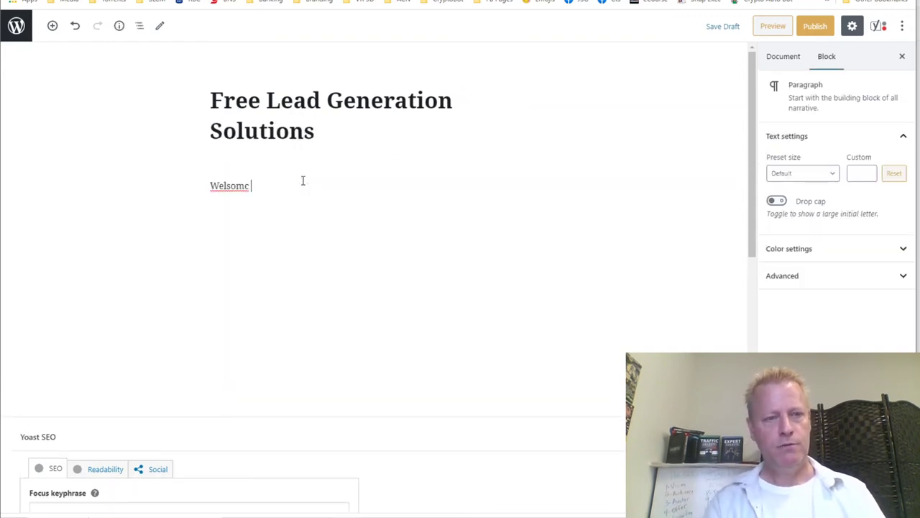
pyautogui.write('elcome to thie course')
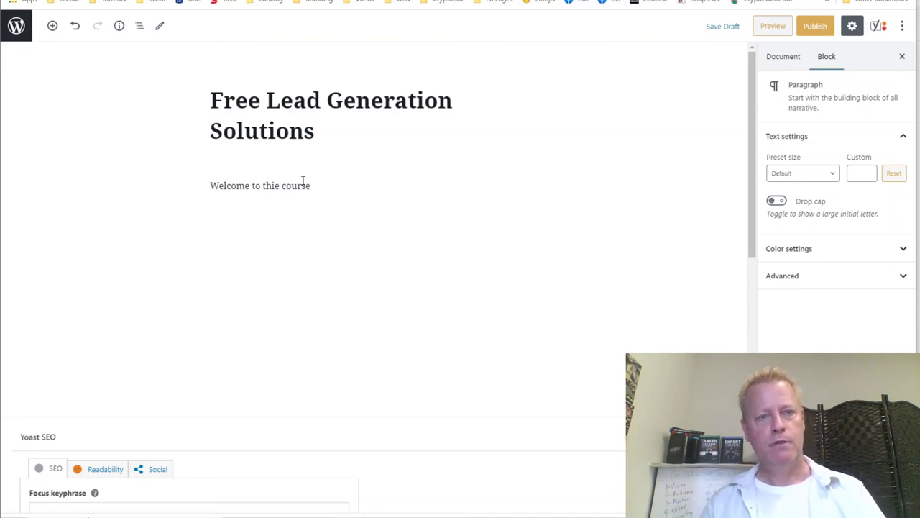
pyautogui.write('o')
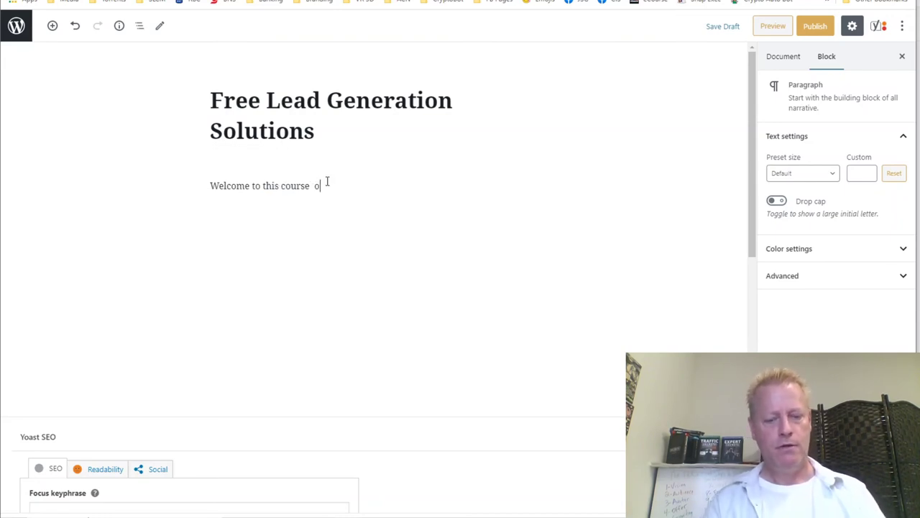
pyautogui.write('n how to generate leads for your business for free')
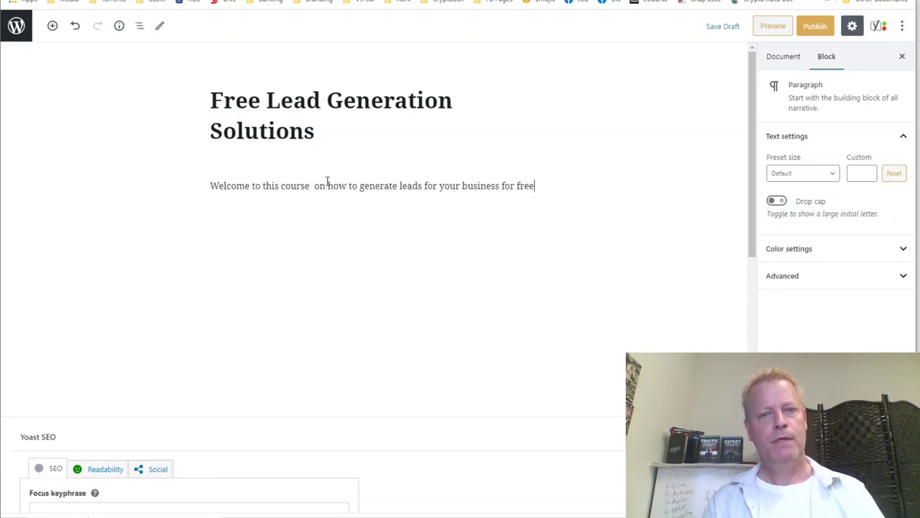
pyautogui.write('!')
pyautogui.press('Return')
pyautogui.press('BackSpace')
pyautogui.press('BackSpace')
# - Add a "Lesson 1:" paragraph below the introduction, with an empty paragraph under it
pyautogui.press('Return')
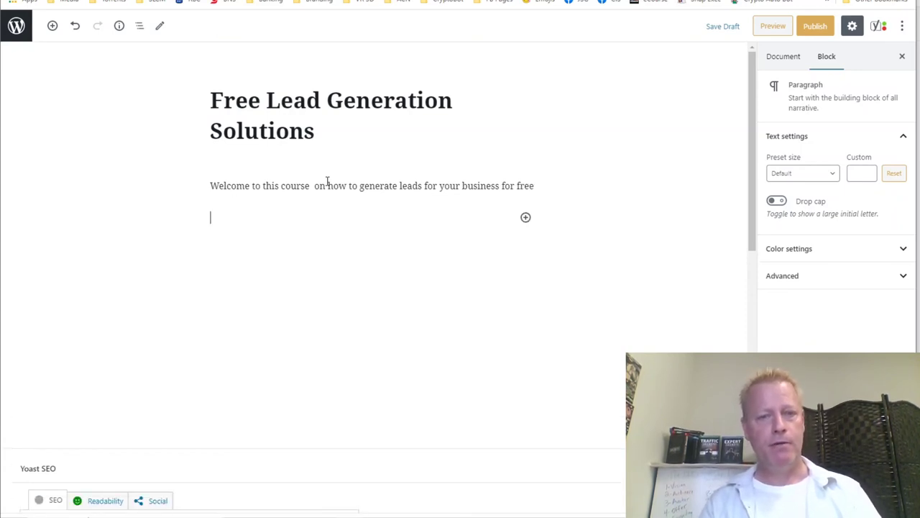
pyautogui.press('Return')
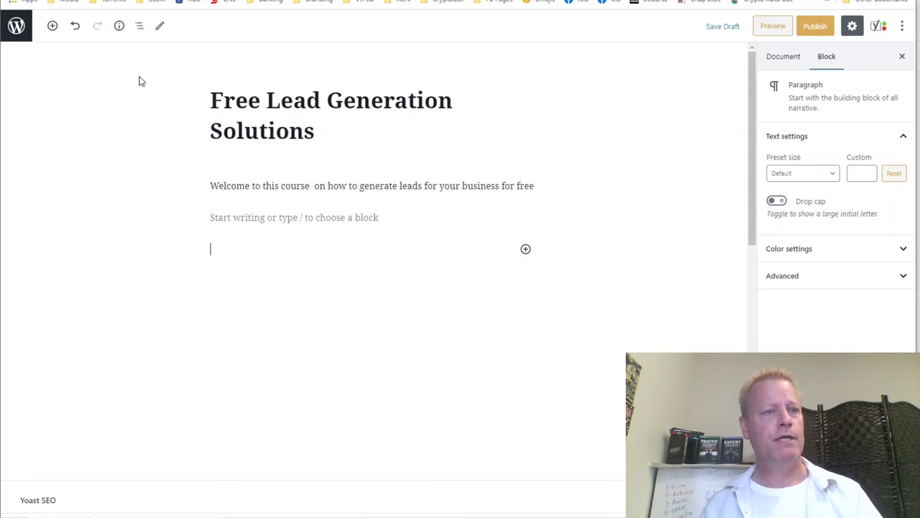
pyautogui.click(249, 219)
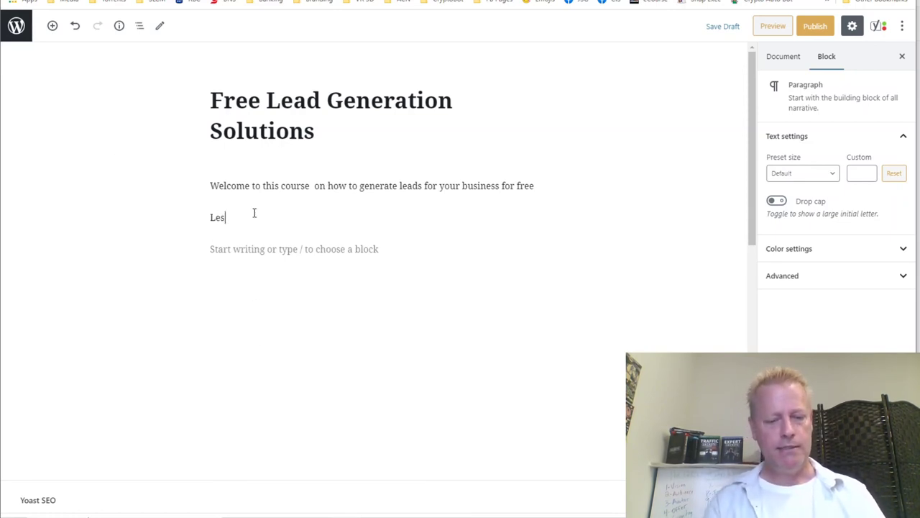
pyautogui.write('Lesson 1:')
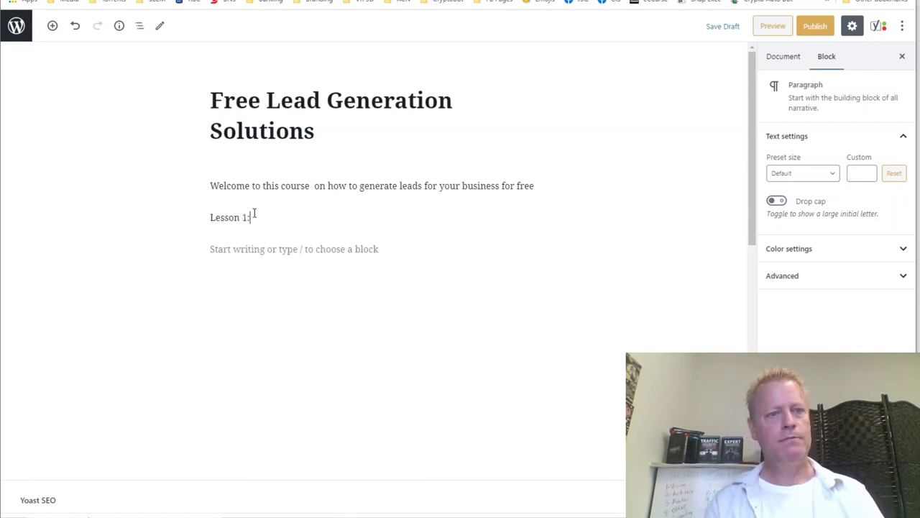
pyautogui.click(254, 248)
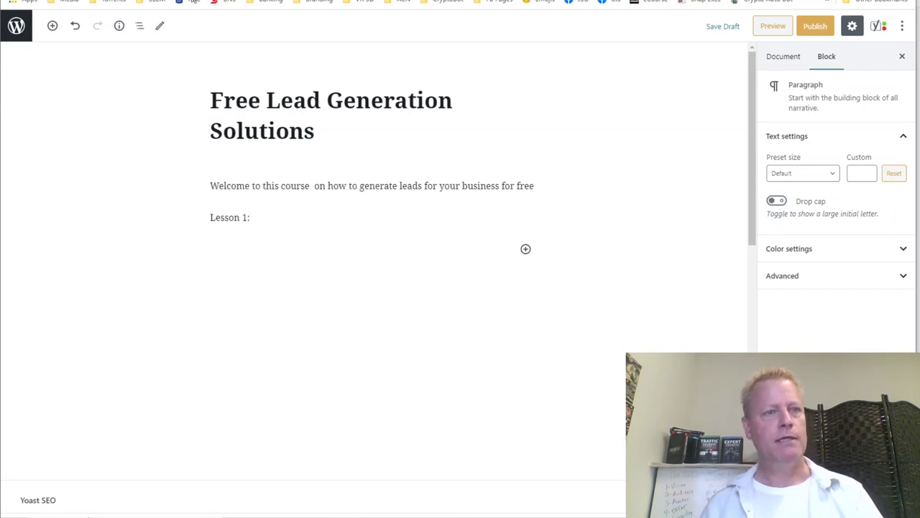
# - Copy the link of the "Course Income Secrets - #161" video from YouTube's TikTok Tips playlist and embed it under Lesson 1 in the WordPress page
pyautogui.hotkey('ctrl', 'Tab')
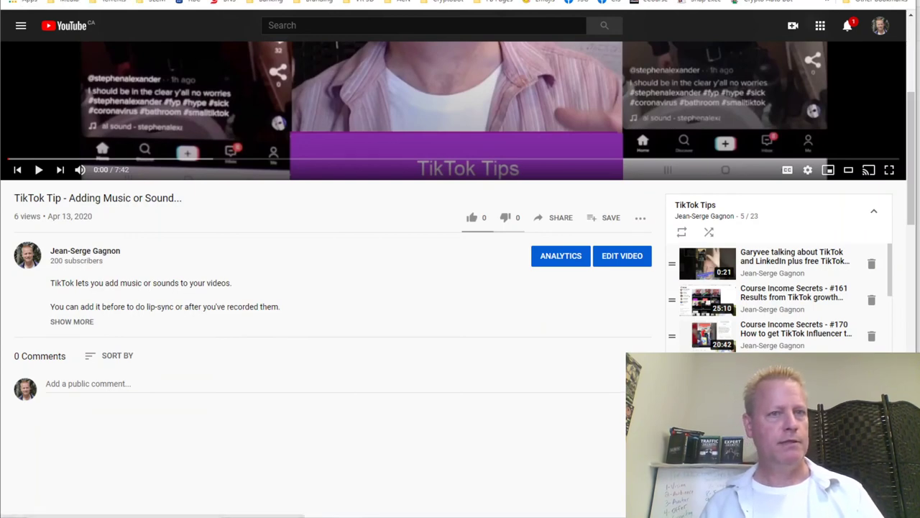
pyautogui.hotkey('shift', 'n')
pyautogui.hotkey('shift', 'p')
pyautogui.hotkey('shift', 'p')
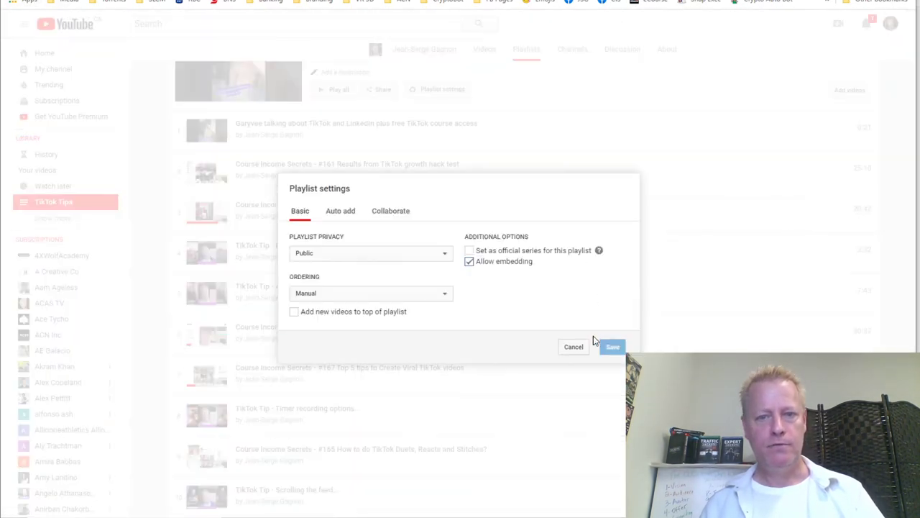
pyautogui.click(575, 348)
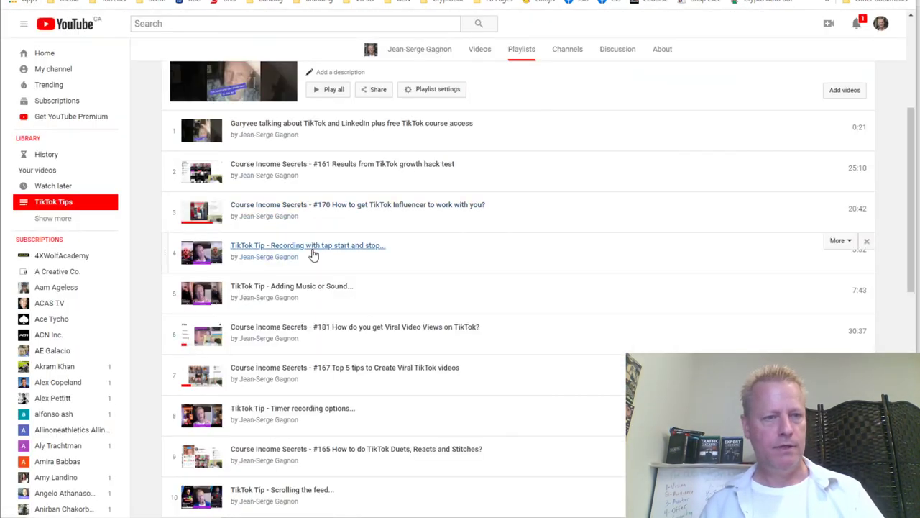
pyautogui.click(841, 200)
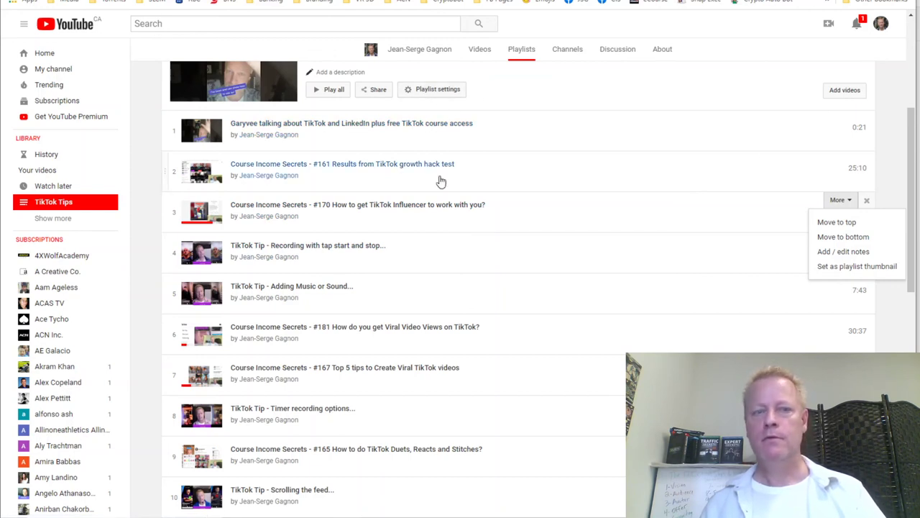
pyautogui.rightClick(335, 169)
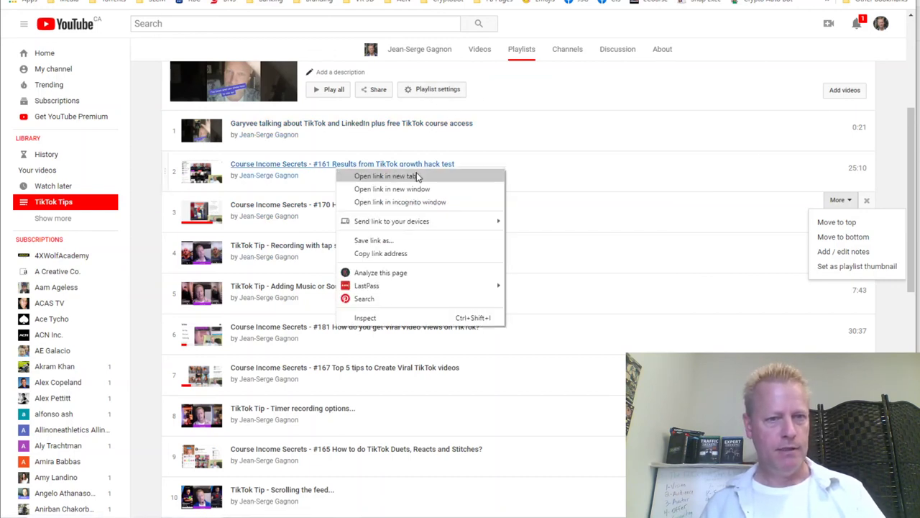
pyautogui.click(394, 255)
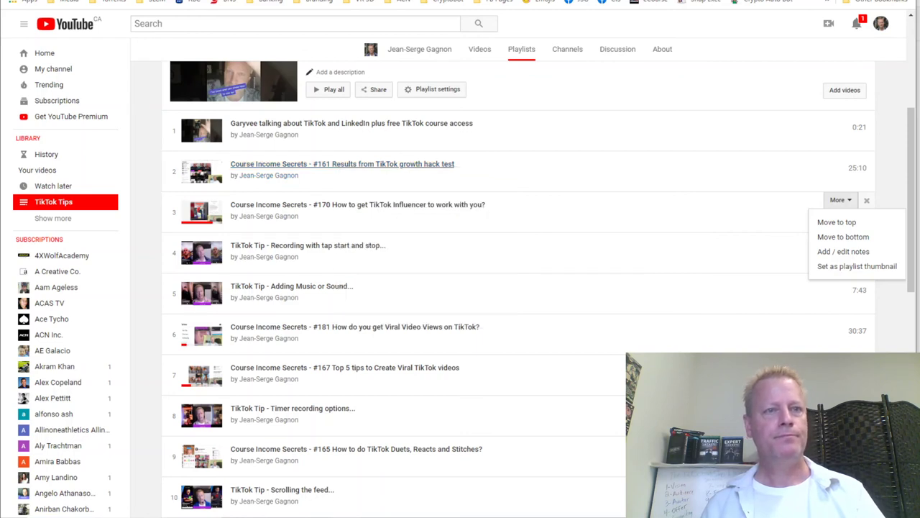
pyautogui.hotkey('ctrl', 'Tab')
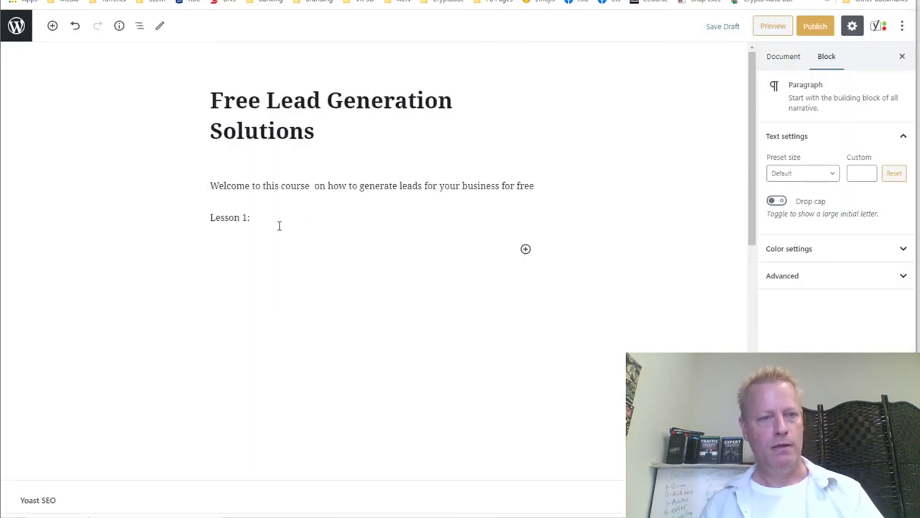
pyautogui.hotkey('ctrl', 'v')
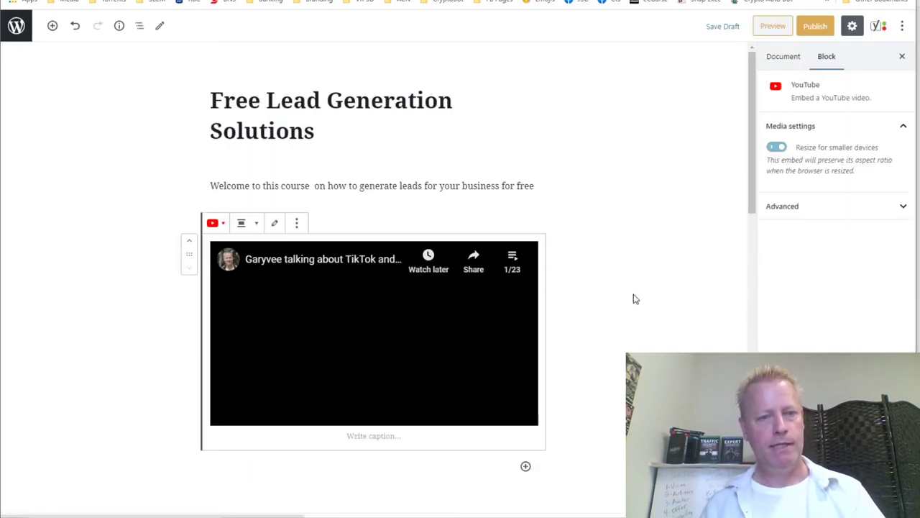
# - Add a "Lesson 2" paragraph below the embedded video, followed by an empty paragraph
pyautogui.click(364, 383)
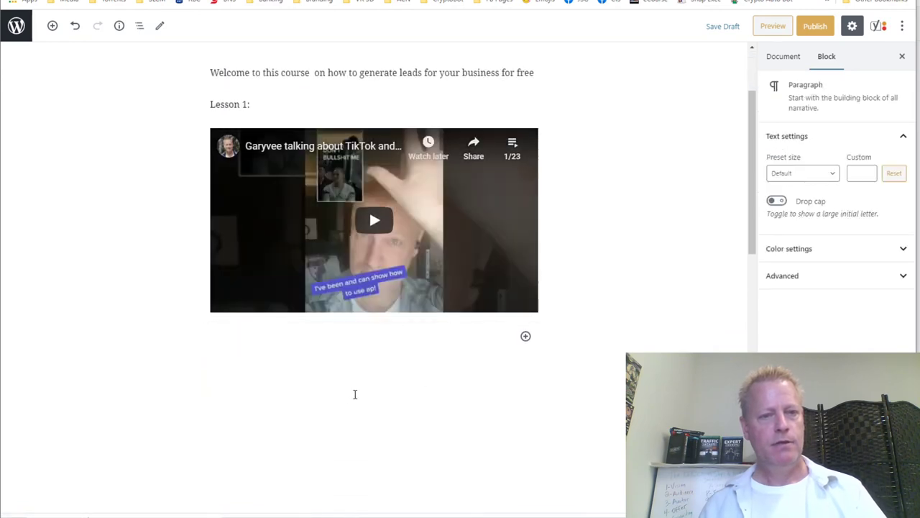
pyautogui.write('Lesson 2')
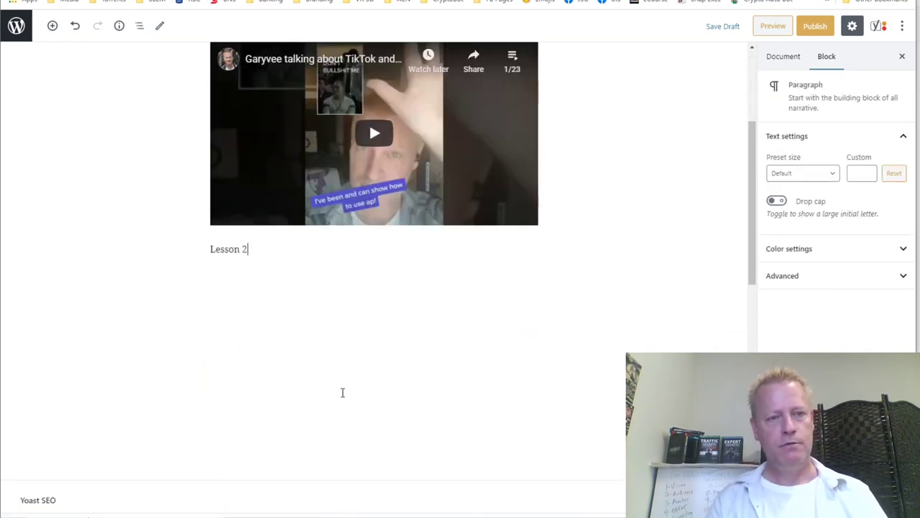
pyautogui.press('Return')
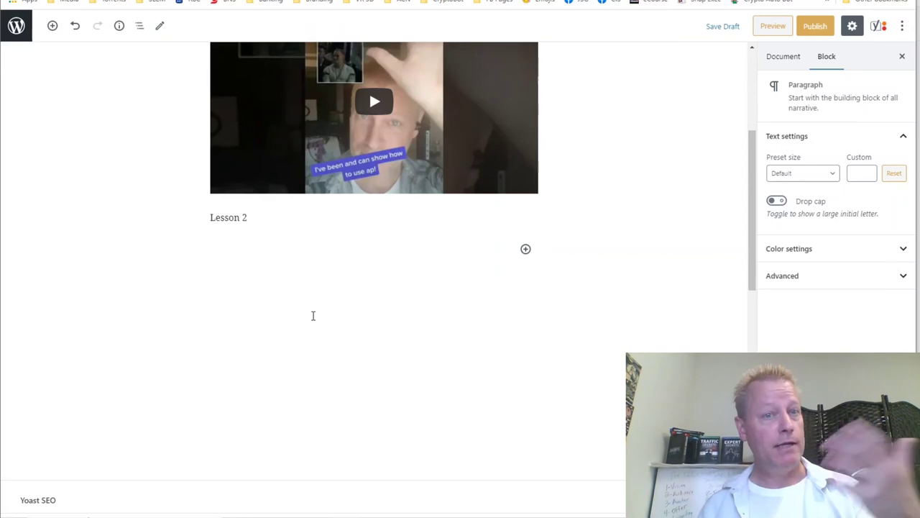
# - Copy the link of "Course Income Secrets - #181" from YouTube's TikTok Tips playlist and embed it under Lesson 2 in the WordPress page
pyautogui.hotkey('ctrl', 'Tab')
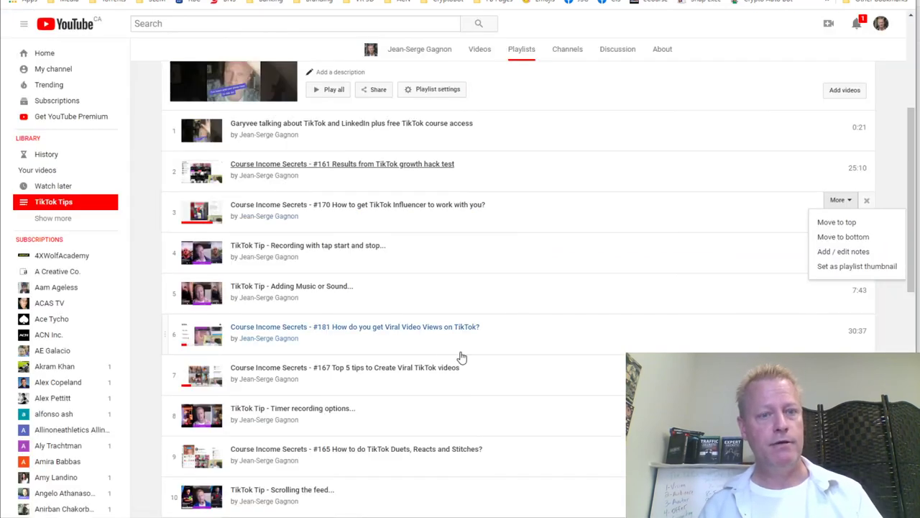
pyautogui.rightClick(329, 333)
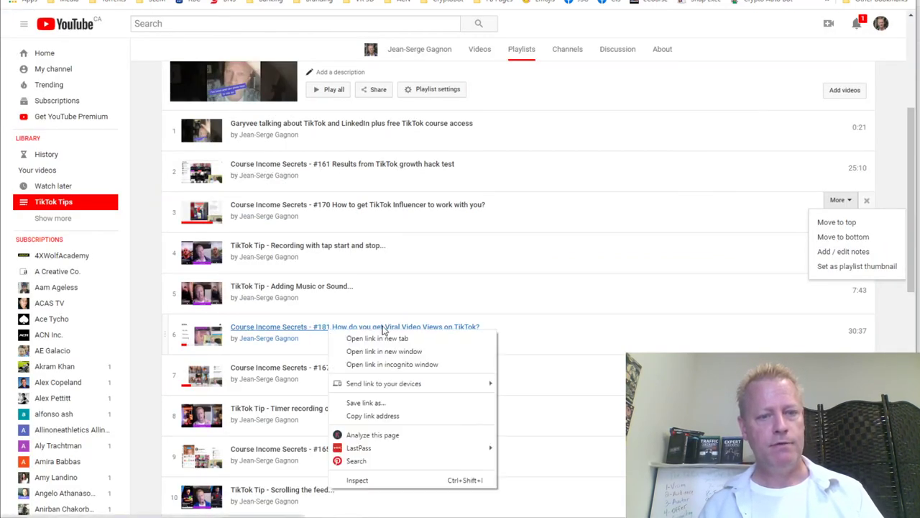
pyautogui.click(372, 417)
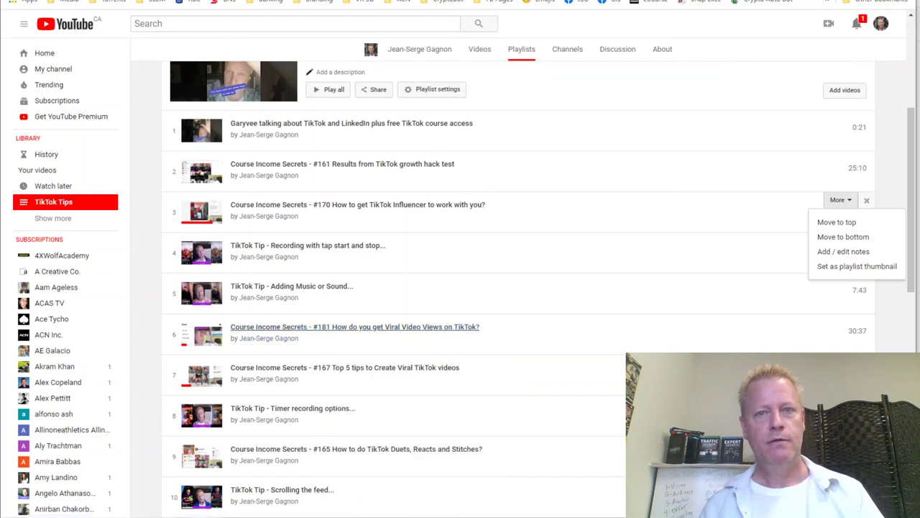
pyautogui.hotkey('ctrl', 'Tab')
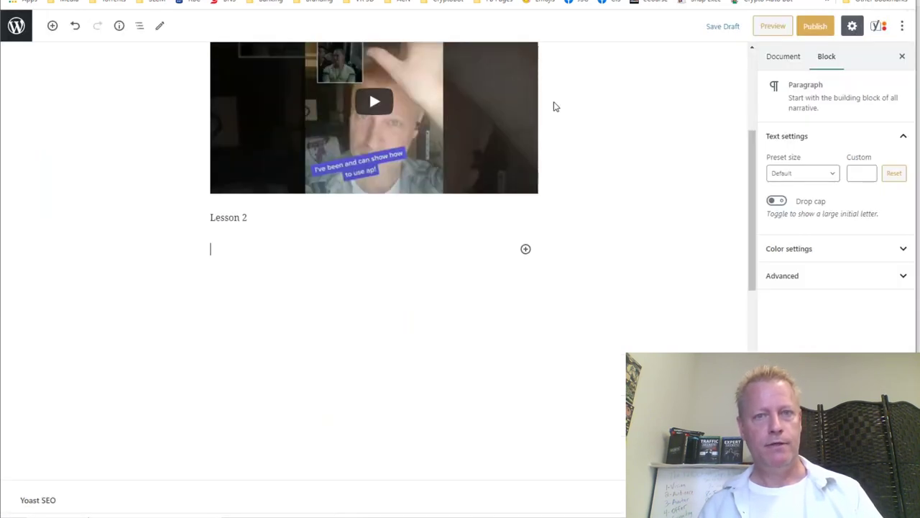
pyautogui.hotkey('ctrl', 'v')
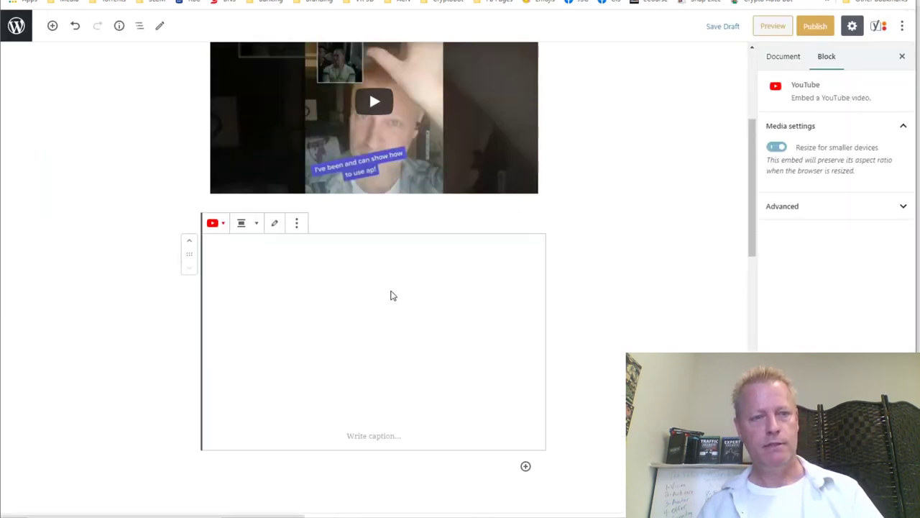
pyautogui.scroll(-1, 515, 367)
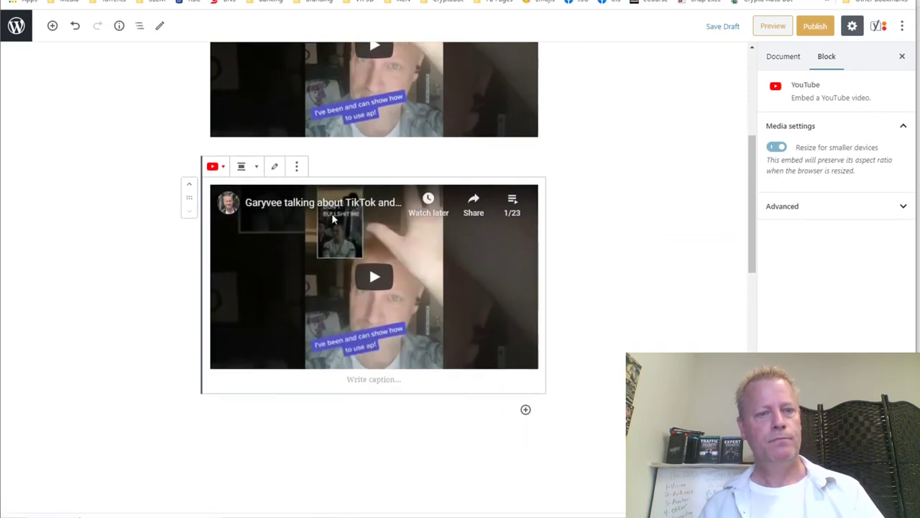
pyautogui.click(350, 167)
pyautogui.click(630, 314)
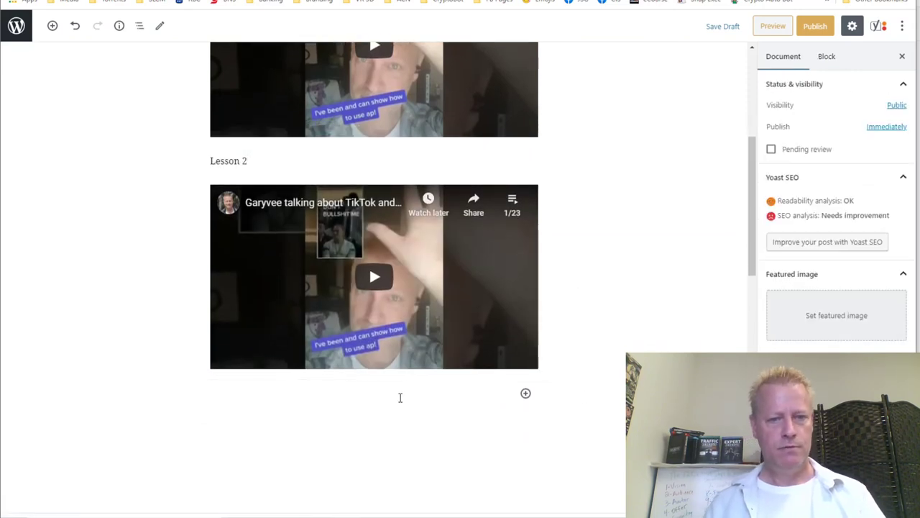
# - Add a "Lesson 3" paragraph below the second embedded video, followed by an empty paragraph
pyautogui.click(401, 398)
pyautogui.write('Lesson ')
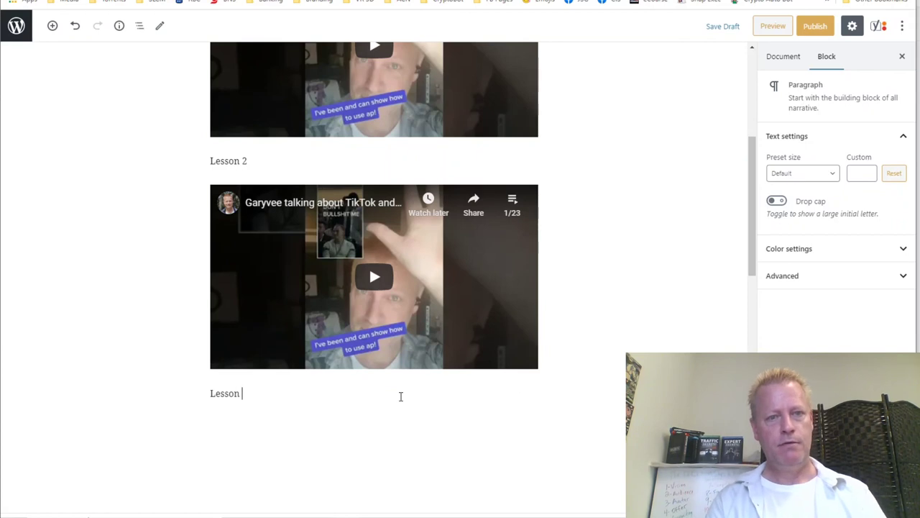
pyautogui.write('3')
pyautogui.press('Return')
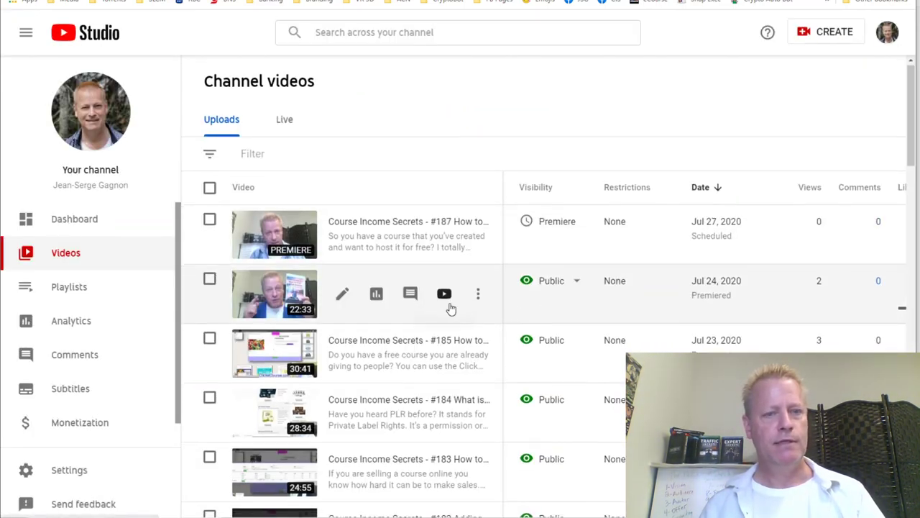
pyautogui.scroll(-3, 448, 309)
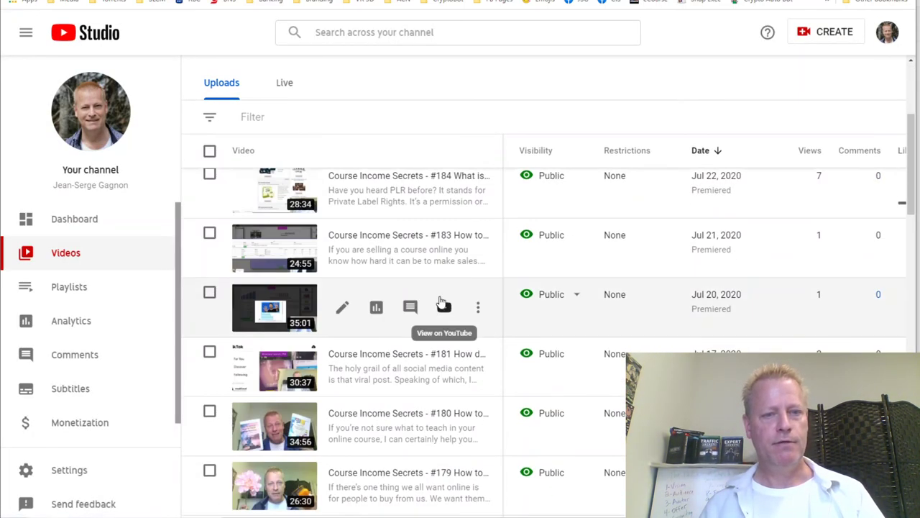
pyautogui.click(478, 307)
pyautogui.click(416, 332)
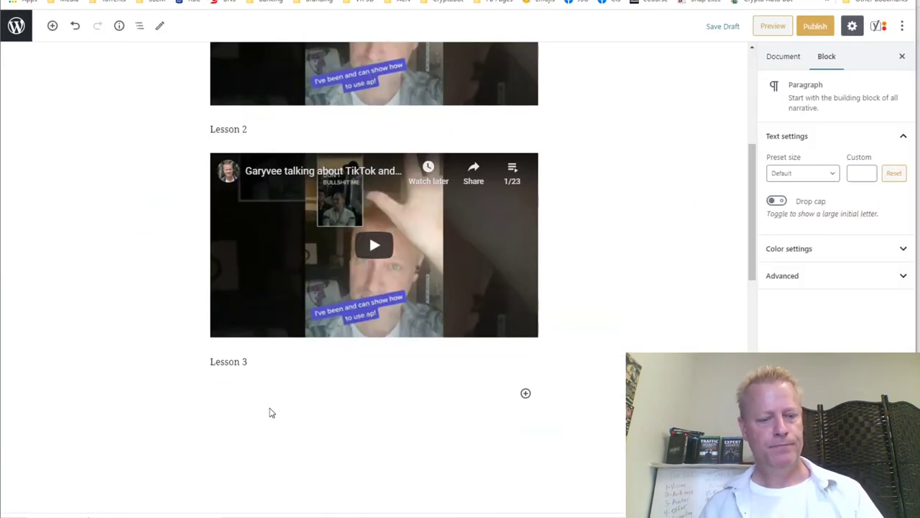
pyautogui.hotkey('ctrl', 'v')
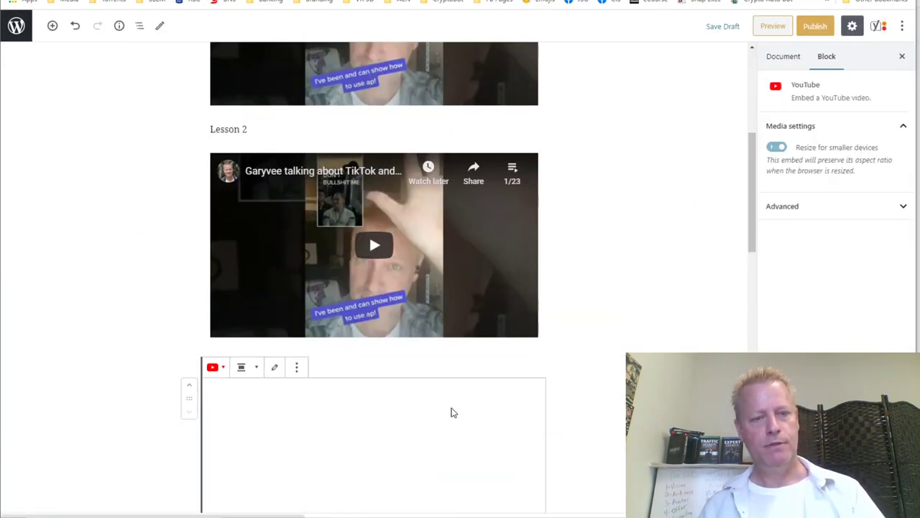
pyautogui.scroll(-4, 580, 400)
pyautogui.scroll(4, 596, 368)
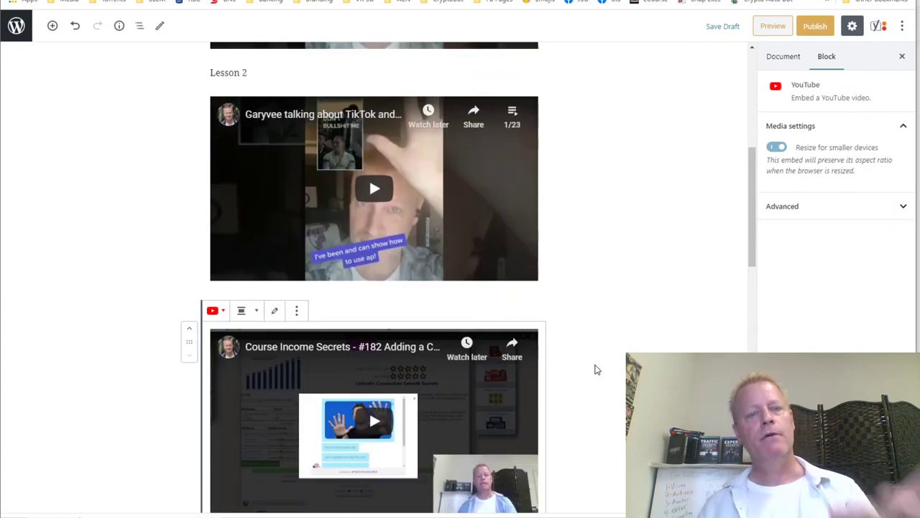
# - Publish the "Free Lead Generation Solutions" page and open its live version
pyautogui.scroll(5, 596, 370)
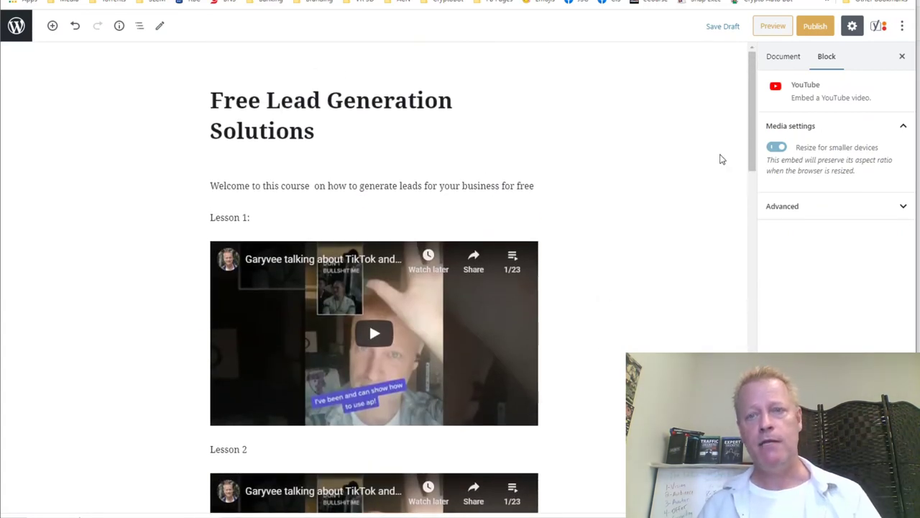
pyautogui.click(827, 28)
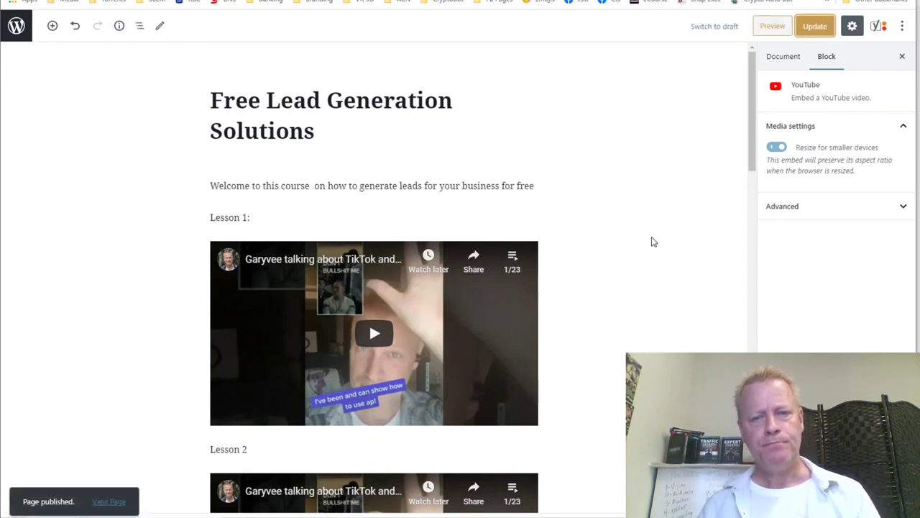
pyautogui.click(591, 236)
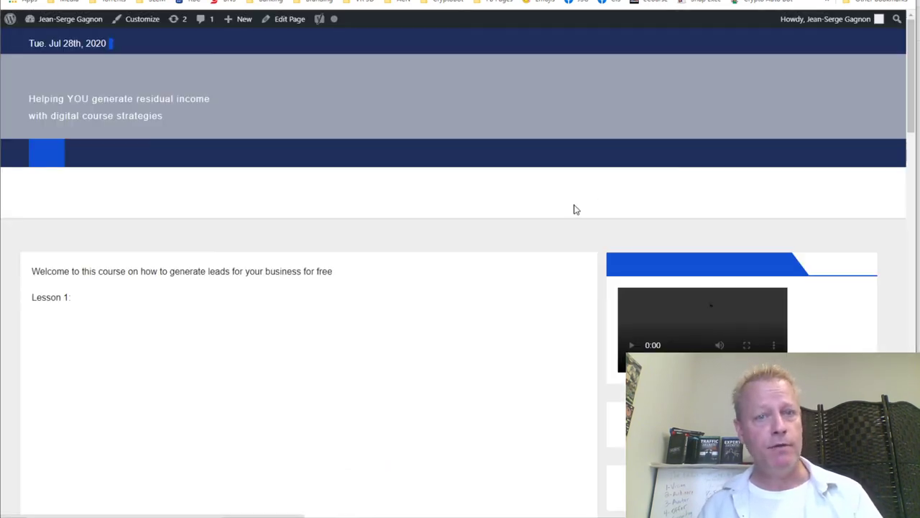
# - Review the intro text and the embedded videos of Lessons 1 to 3 on the published page
pyautogui.scroll(-3, 547, 216)
pyautogui.moveTo(39, 86); pyautogui.dragTo(264, 103)
pyautogui.click(263, 102)
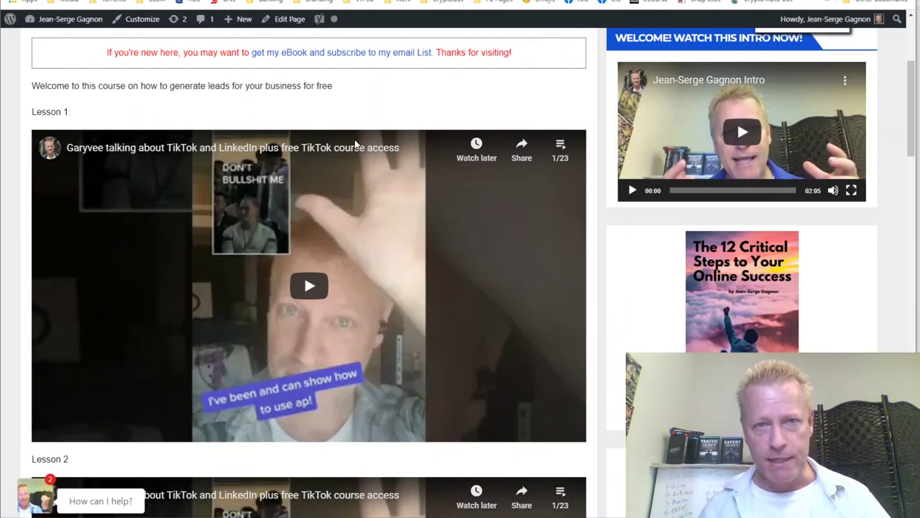
pyautogui.scroll(-5, 411, 207)
pyautogui.scroll(-10, 411, 207)
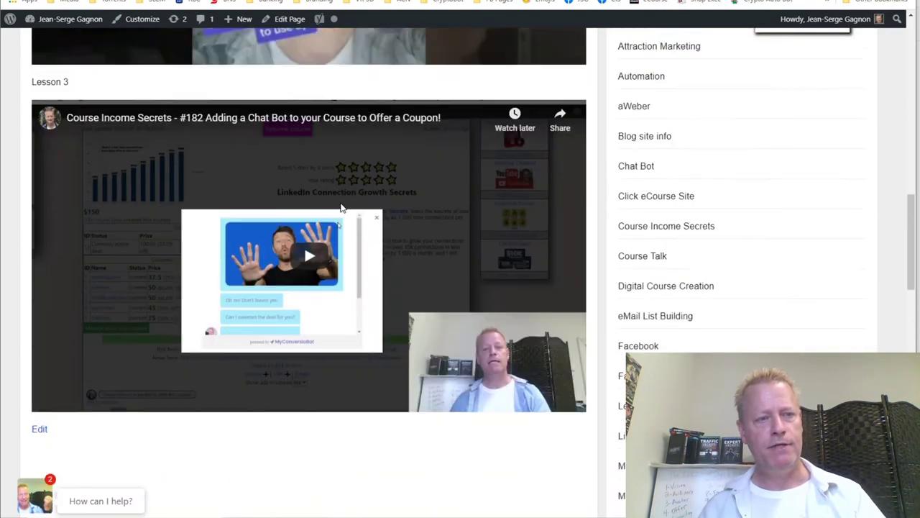
pyautogui.scroll(15, 286, 332)
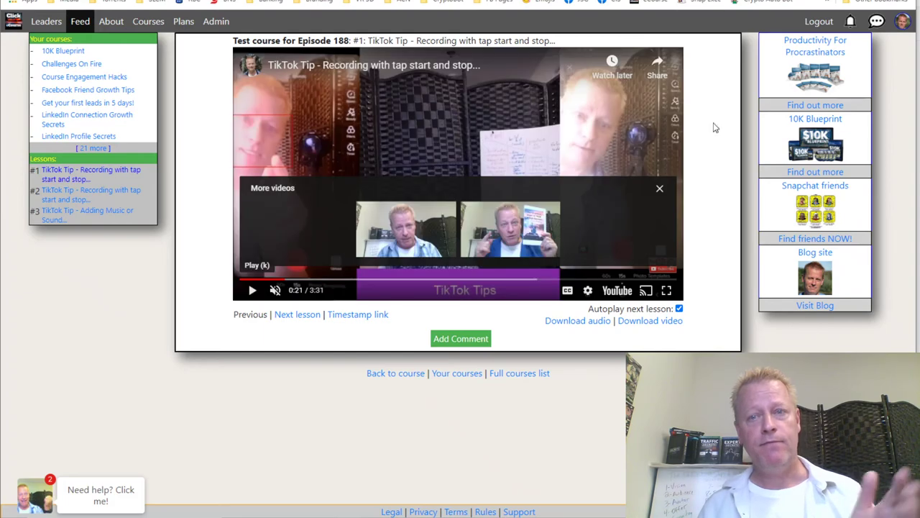
# - Switch to Click eCourse and examine the blog site settings, including its post and page information
pyautogui.click(823, 79)
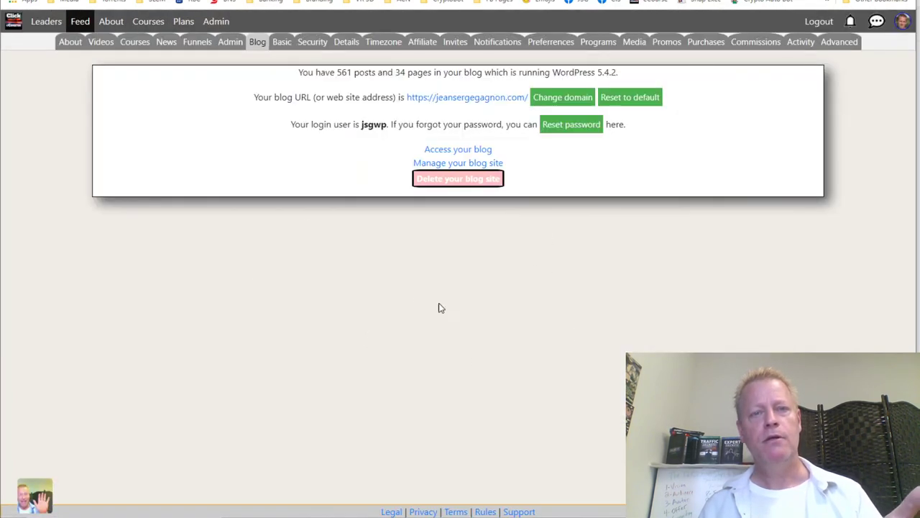
pyautogui.moveTo(339, 74); pyautogui.dragTo(442, 72)
pyautogui.click(463, 66)
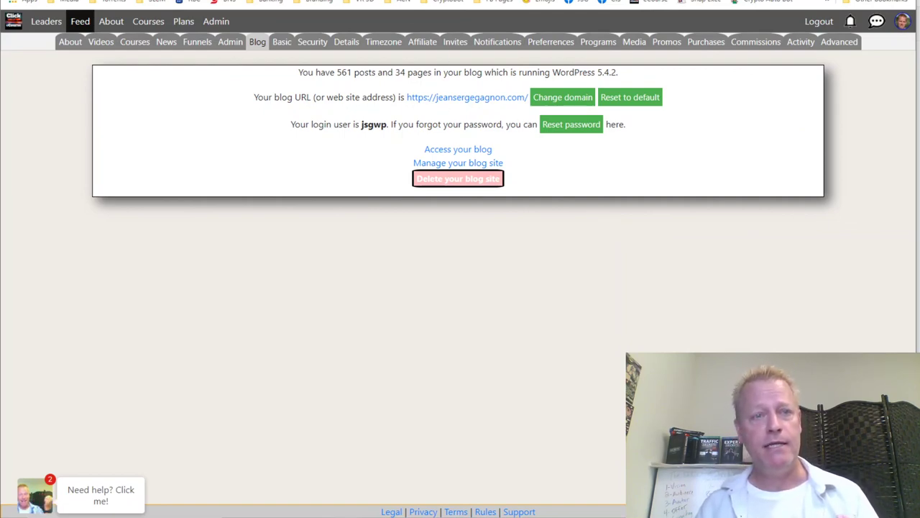
# - Revisit the Facebook group, and in YouTube Studio examine the visibility of the channel's uploaded videos
pyautogui.hotkey('ctrl', 'Tab')
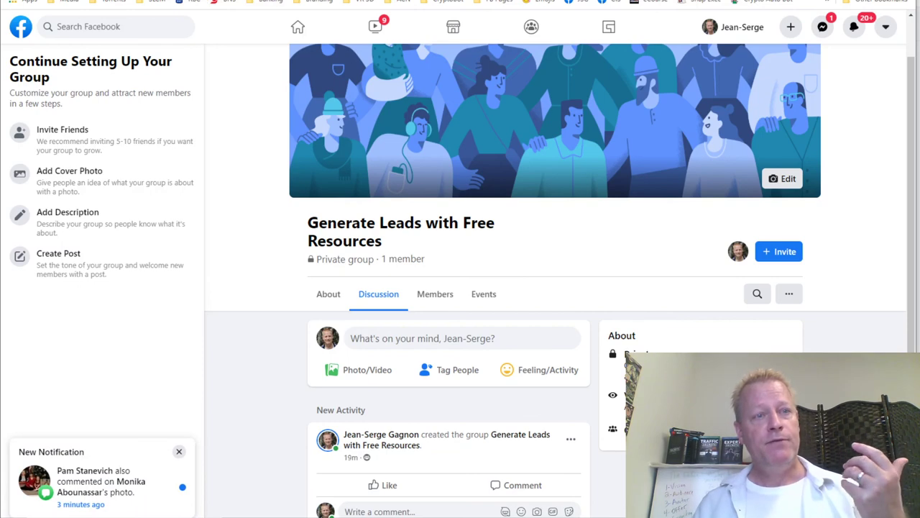
pyautogui.hotkey('ctrl', 'Tab')
pyautogui.hotkey('ctrl', 'Tab')
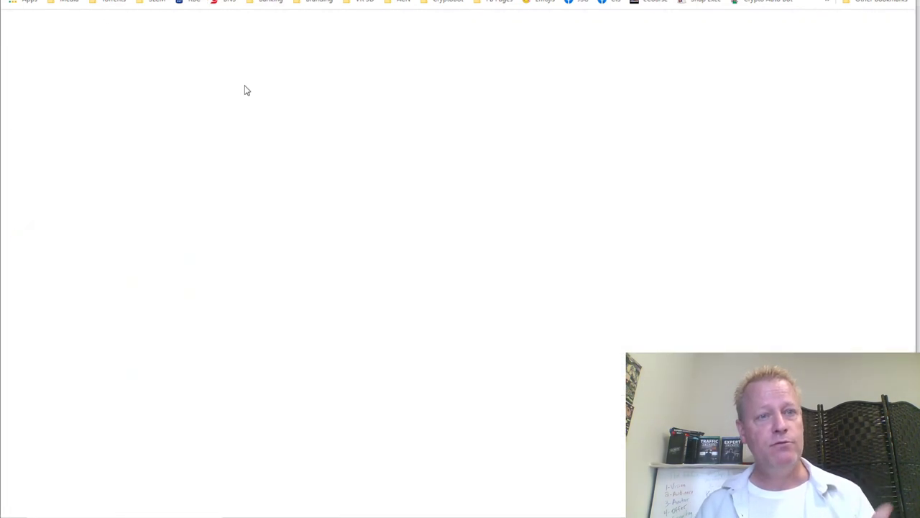
pyautogui.scroll(-3, 446, 229)
pyautogui.scroll(-5, 455, 229)
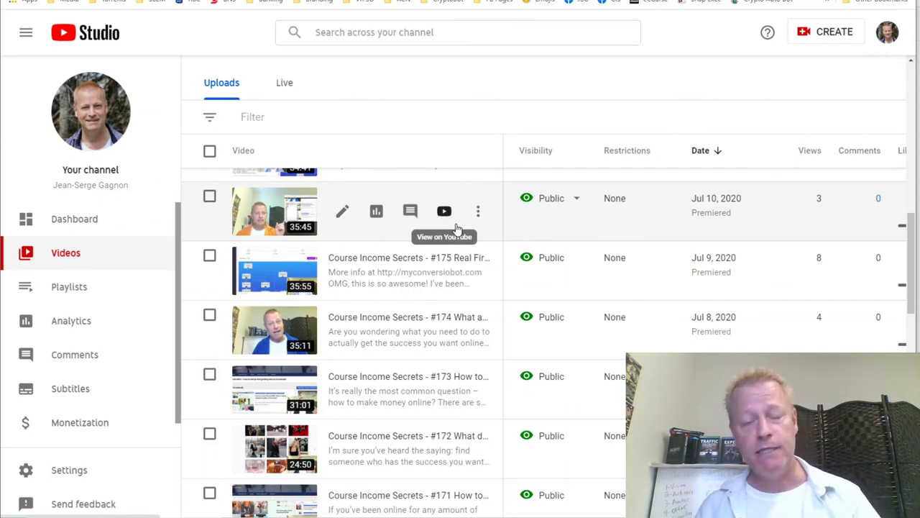
pyautogui.moveTo(587, 208)
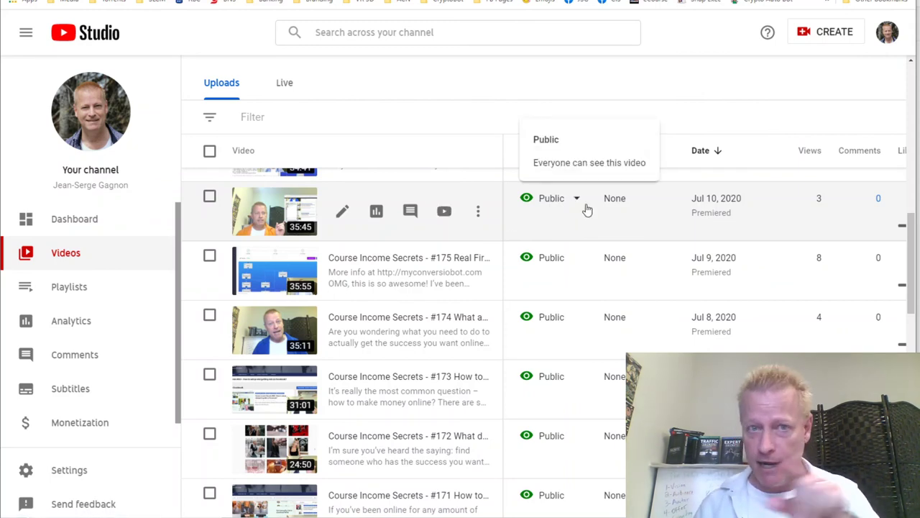
pyautogui.scroll(-4, 670, 245)
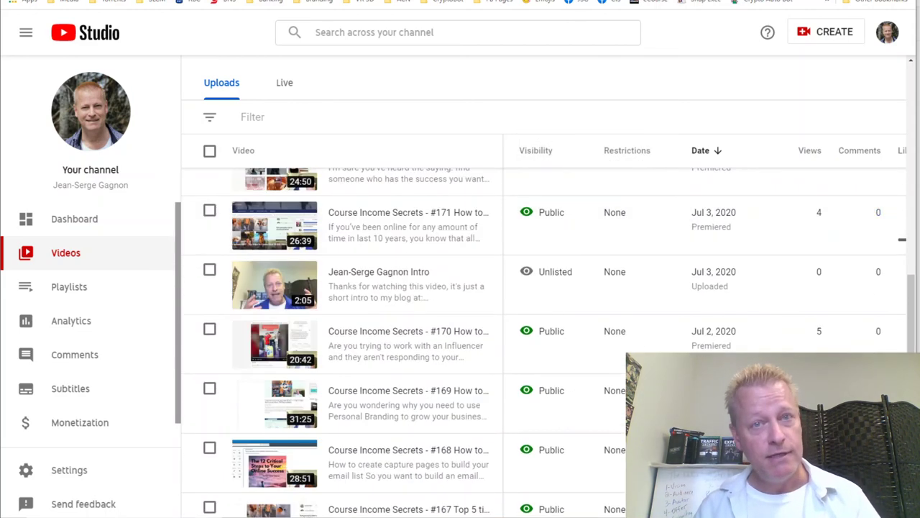